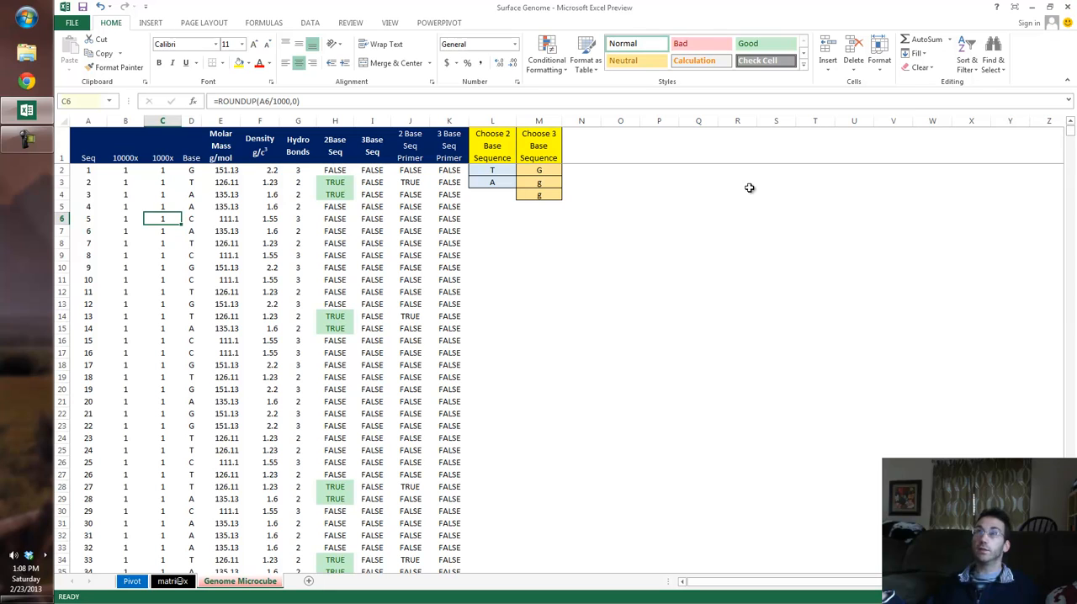
Step: Zoom in on the genome table and examine the Seq, 10000x, 1000x and Base columns
ctrl+scroll(256, 380, up, 2)
ctrl+scroll(257, 380, up, 1)
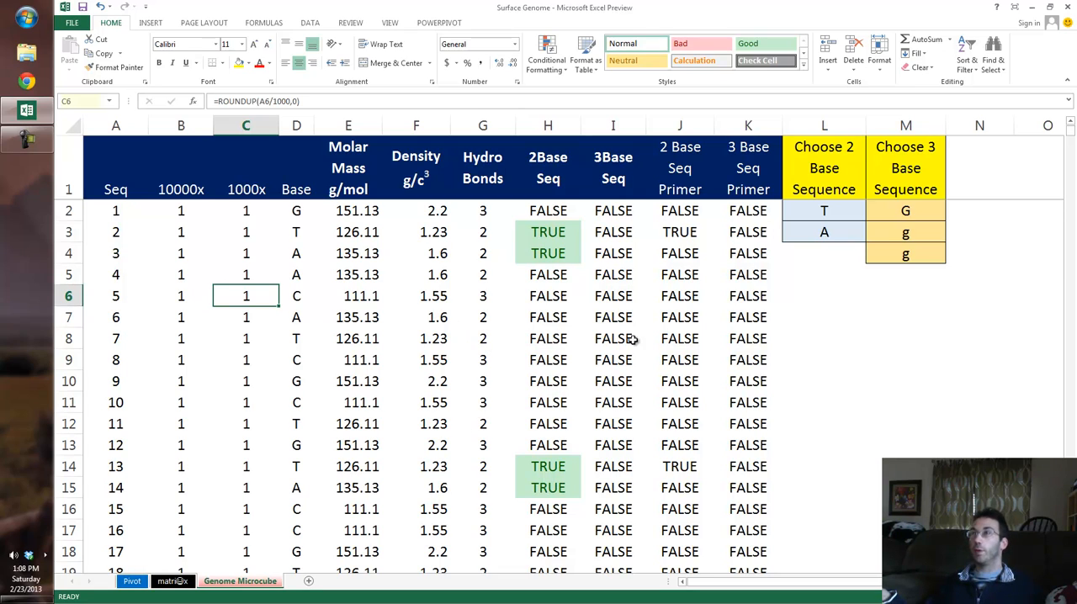
scroll(433, 445, up, 3)
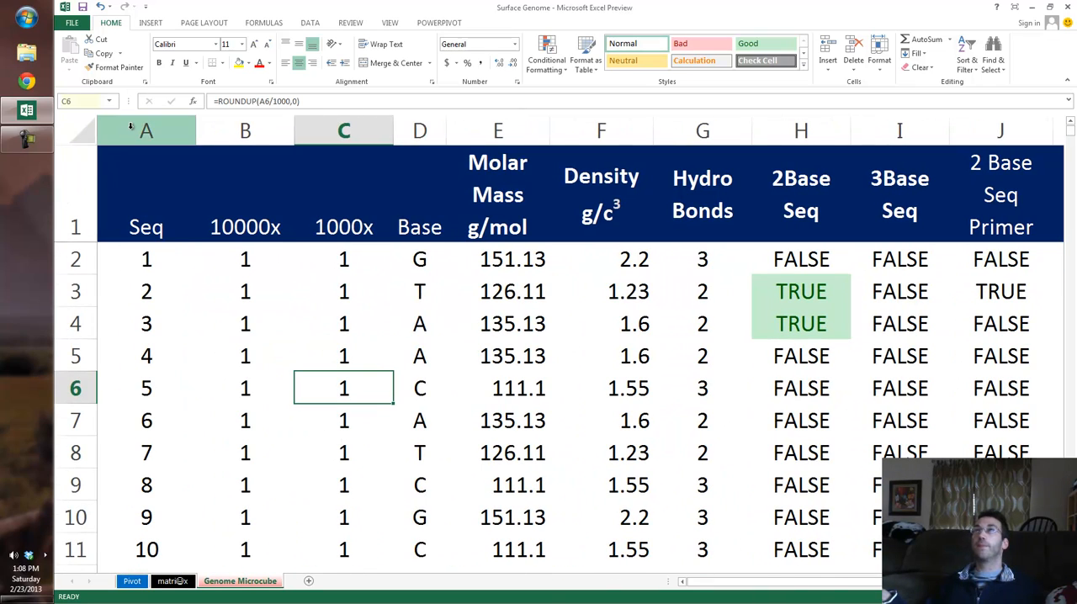
click(132, 127)
click(264, 121)
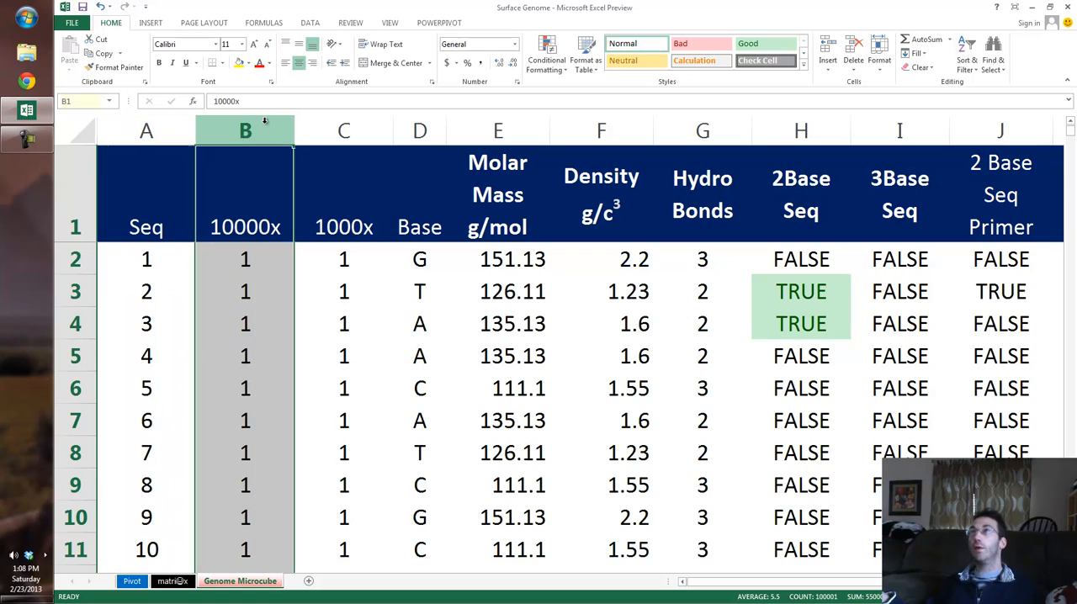
drag(302, 135, 322, 136)
click(322, 136)
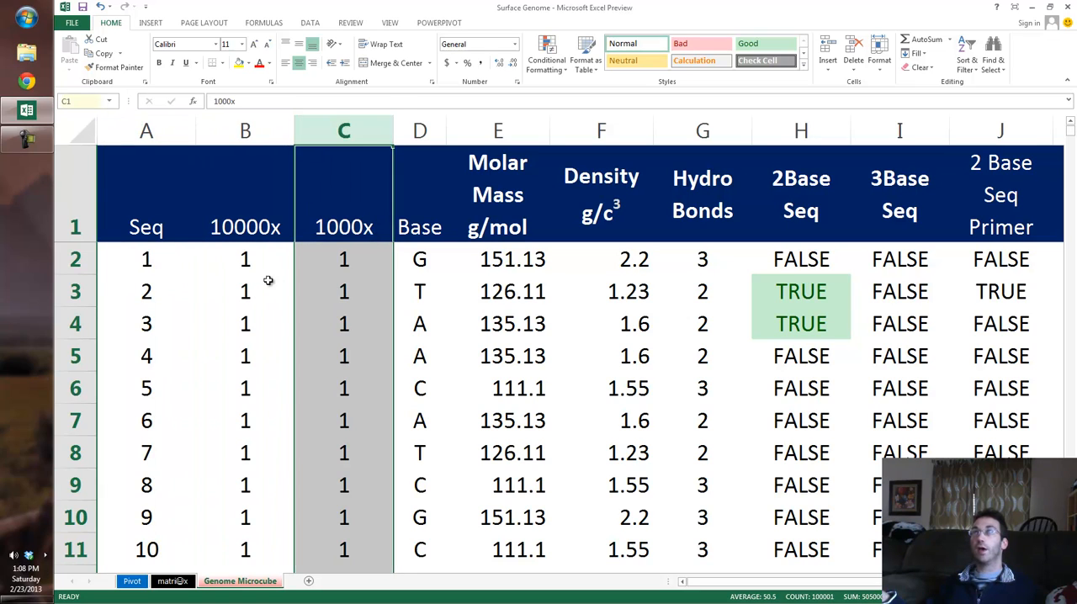
click(248, 299)
click(318, 304)
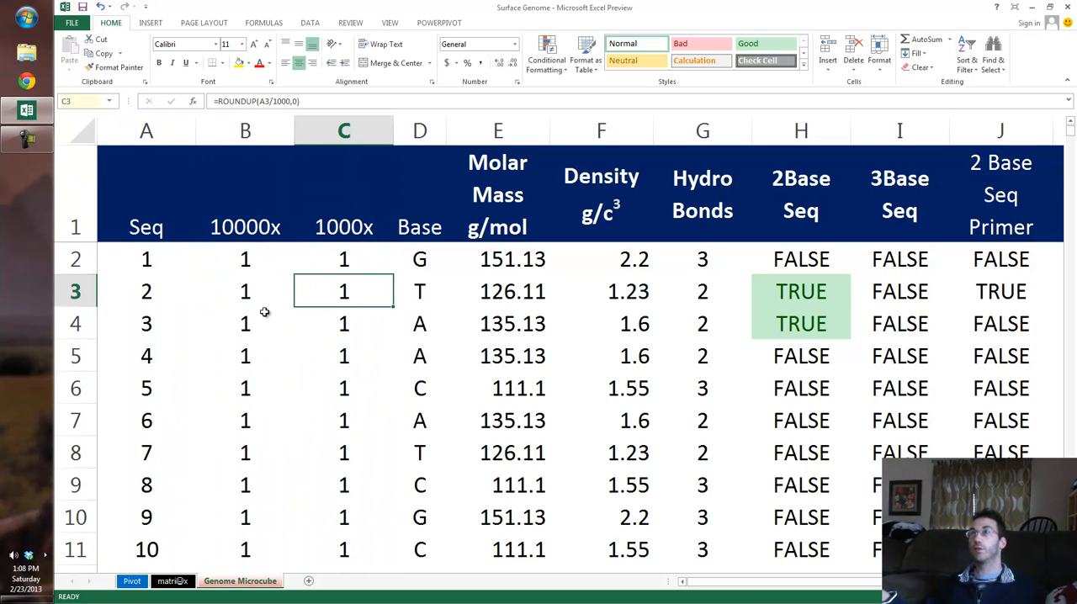
click(443, 287)
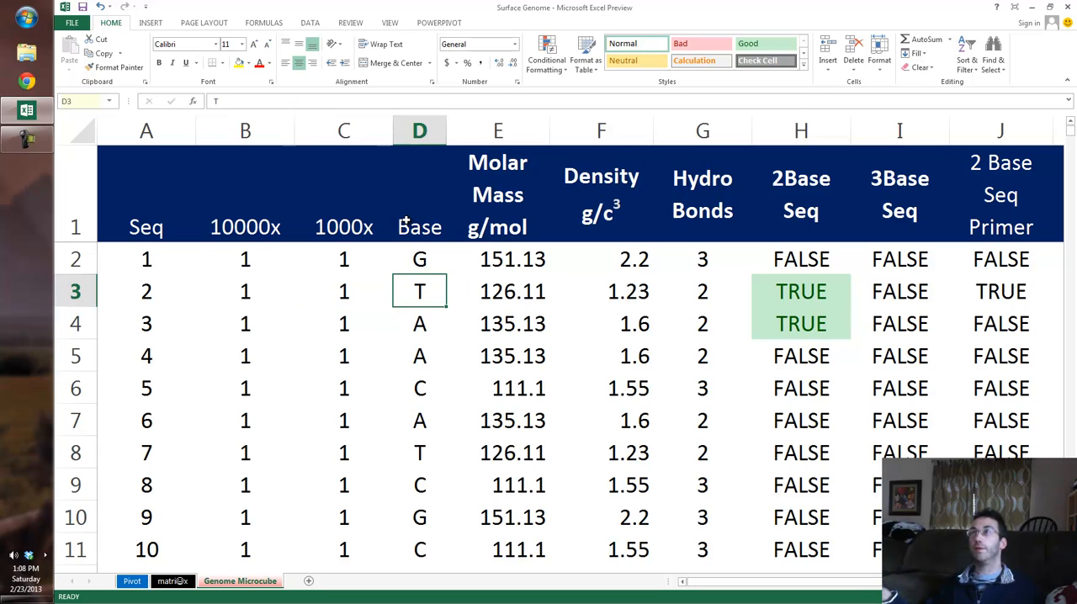
click(419, 131)
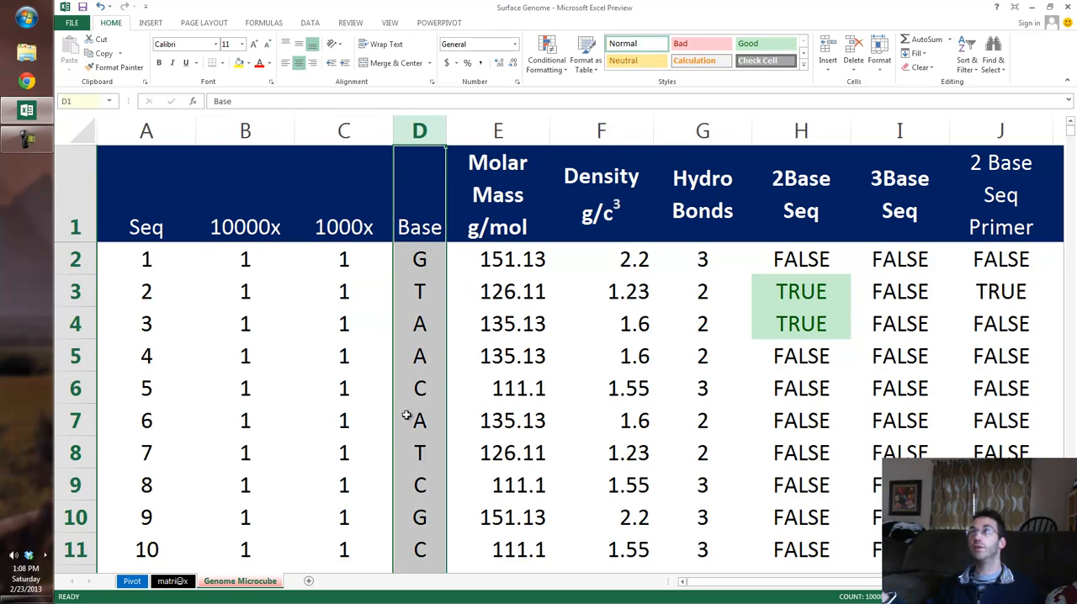
Step: Inspect the VLOOKUP formula in cell E2 of the Molar Mass column without changing it
click(499, 291)
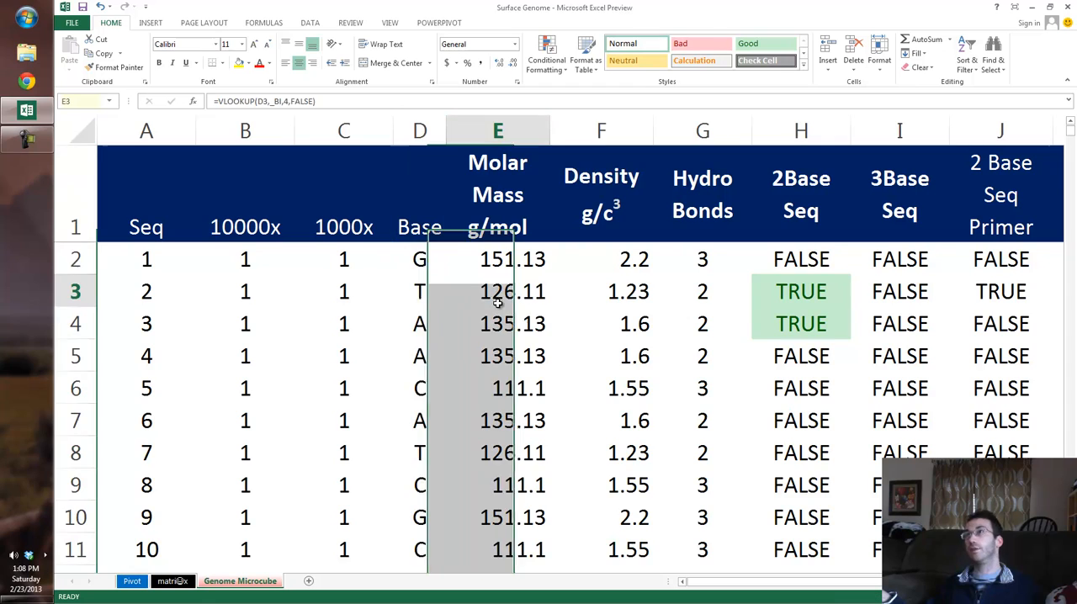
ctrl+scroll(562, 389, up, 2)
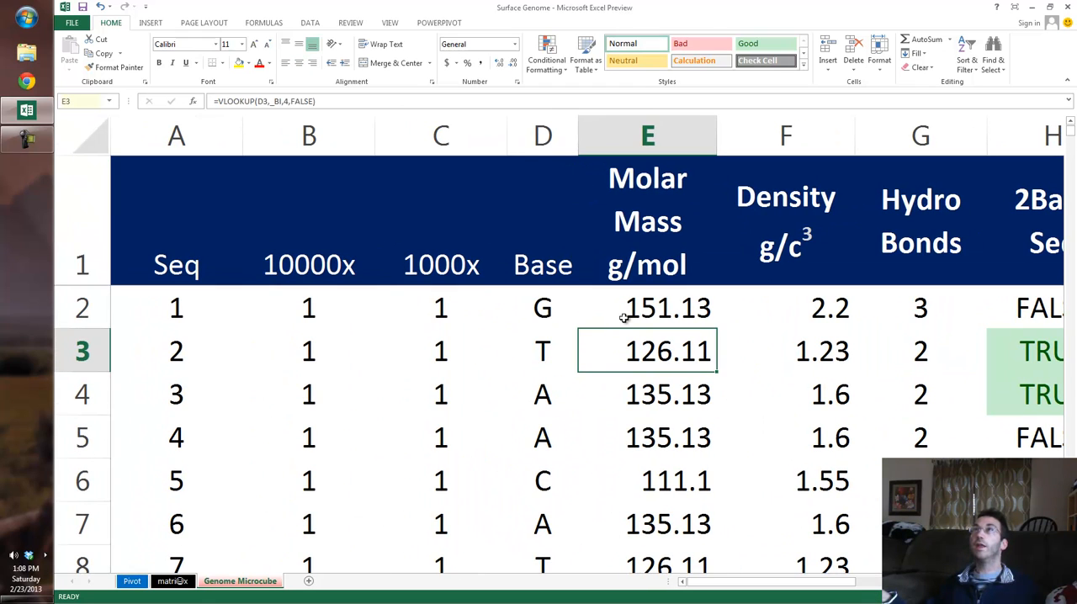
click(625, 313)
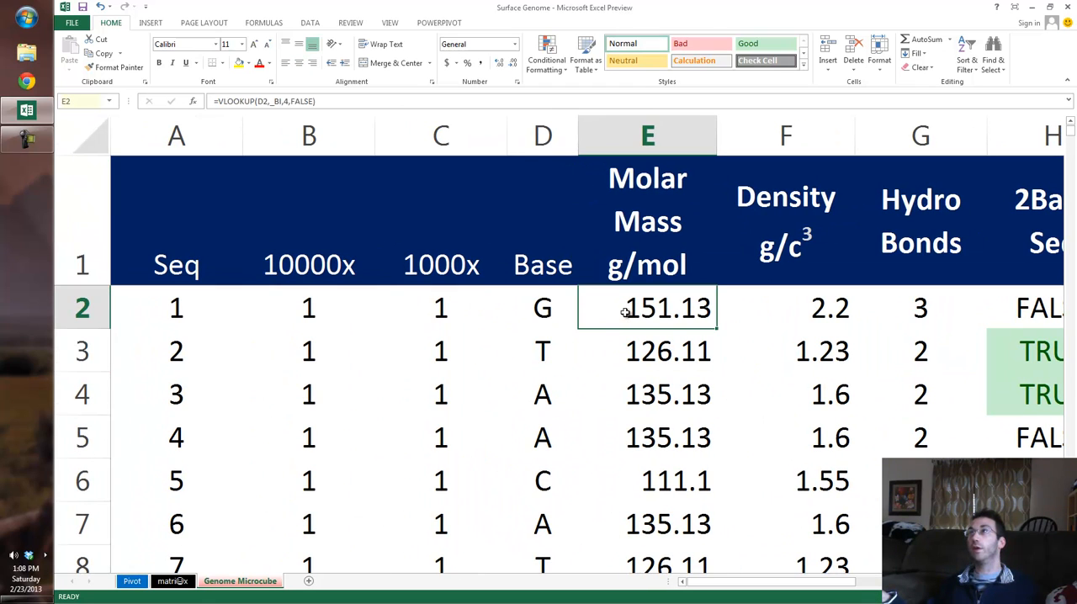
double_click(625, 312)
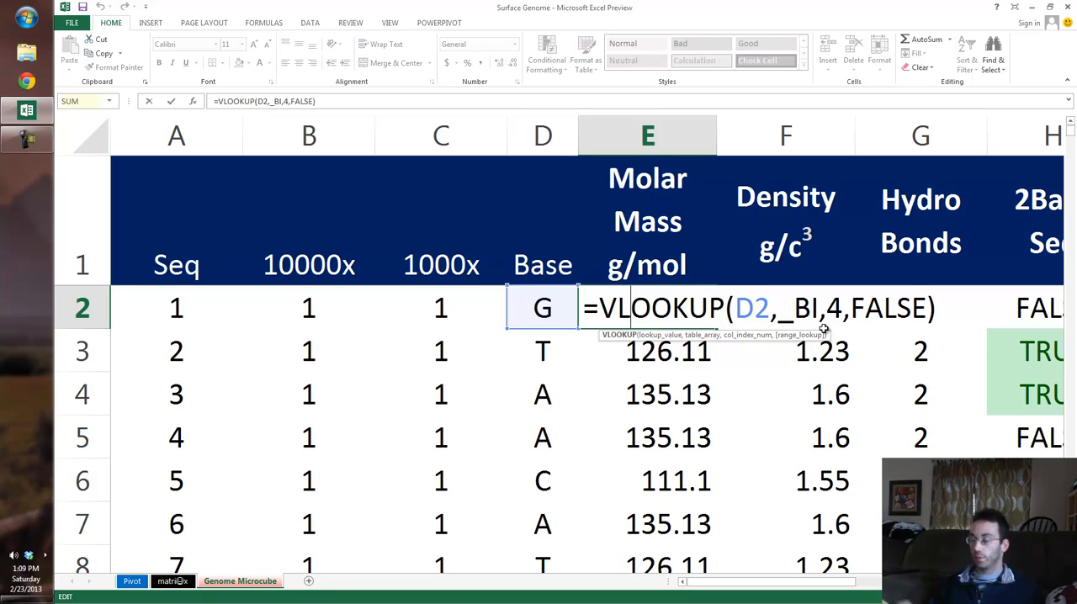
key(Return)
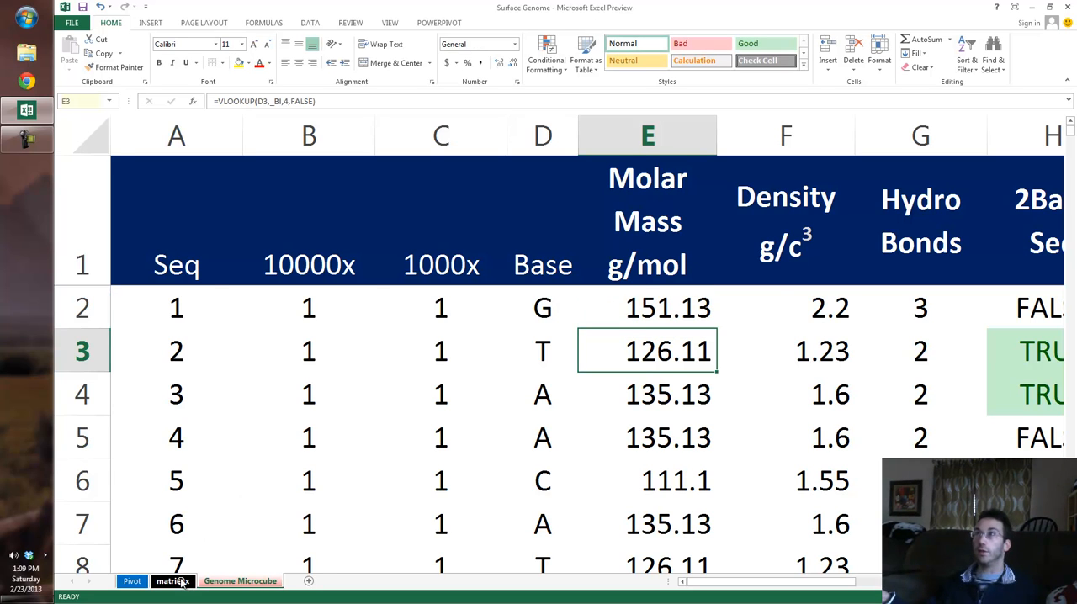
Step: Review the Molar Mass, Density and Hydro Bonds columns of the nucleobase table on the matrix sheet
click(173, 581)
drag(176, 134, 559, 165)
click(622, 126)
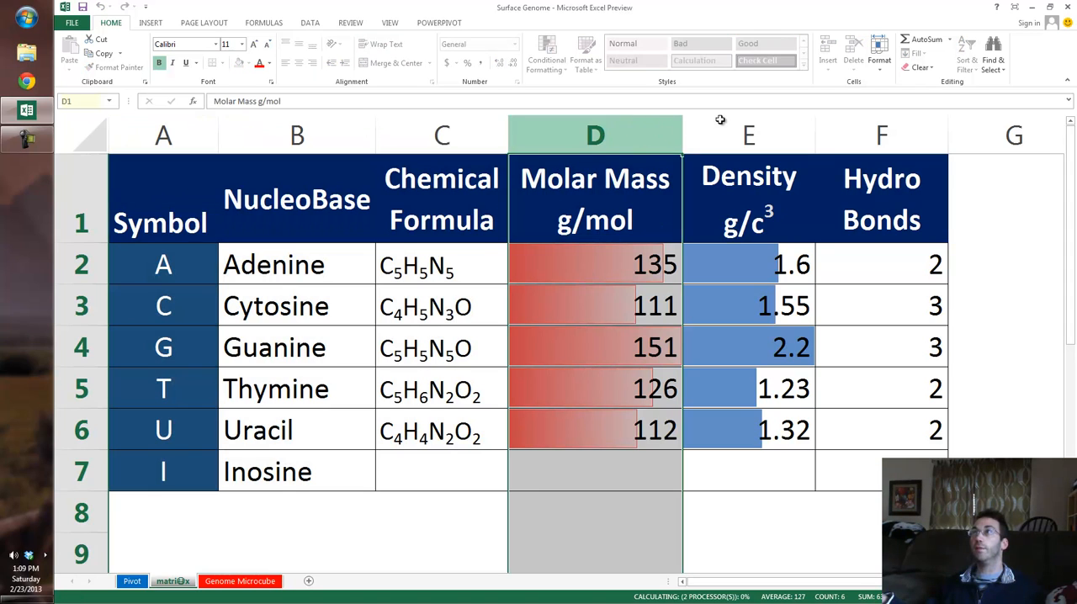
click(719, 118)
click(940, 114)
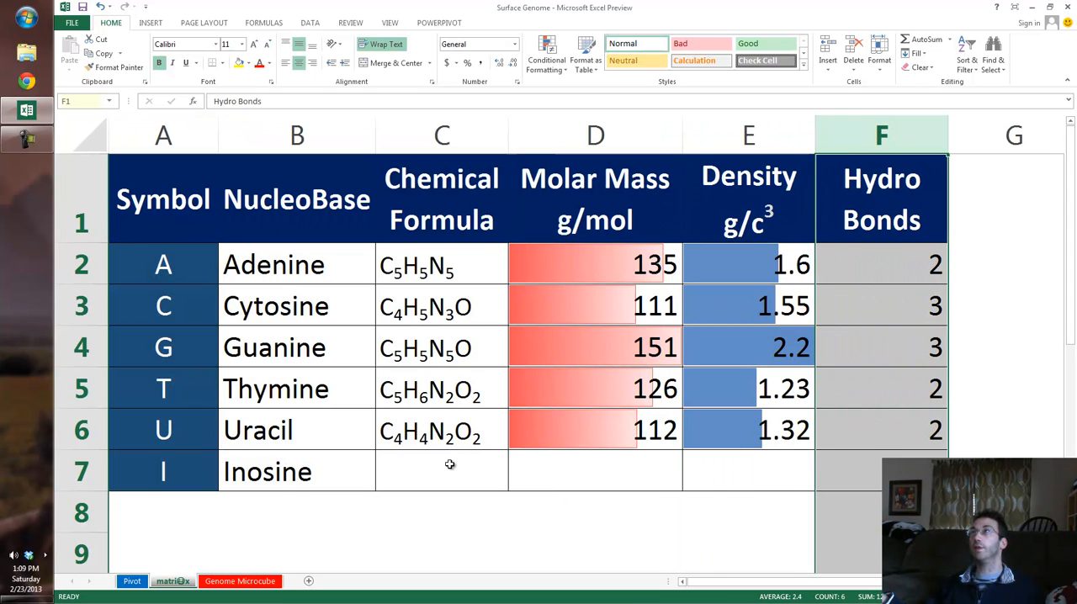
Step: Return to the Genome Microcube sheet and inspect the Density and Hydro Bonds lookup formulas in row 2
click(225, 583)
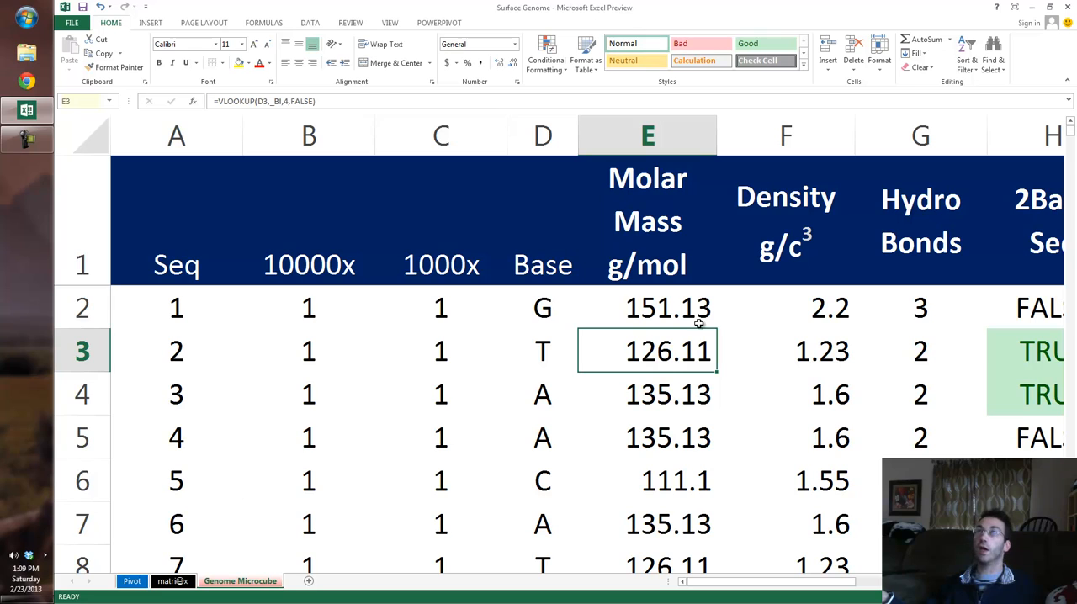
click(832, 312)
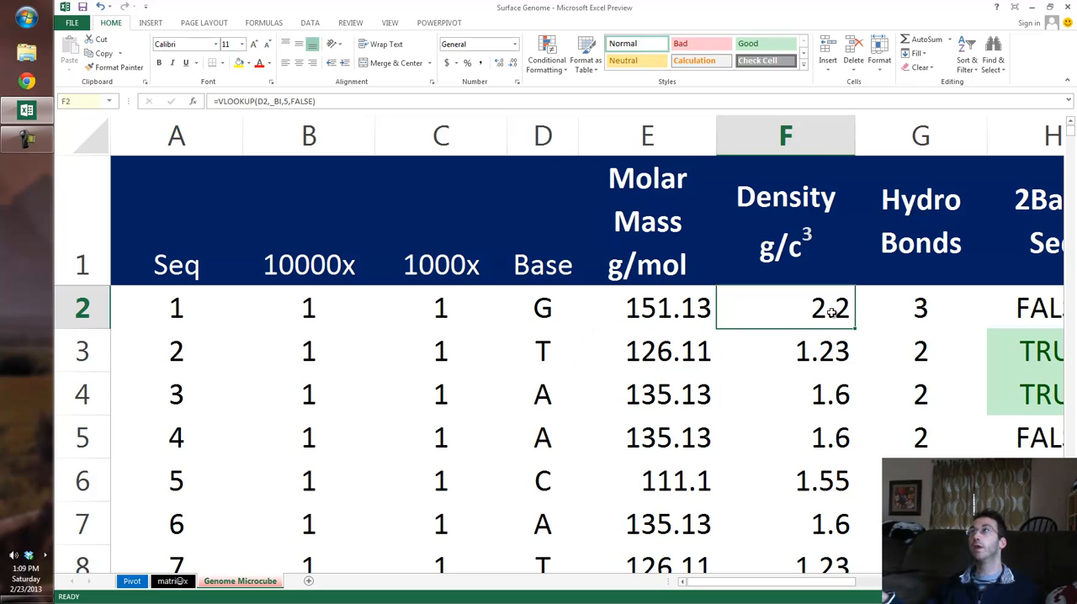
key(Left)
key(Right)
key(Right)
key(Right)
key(Right)
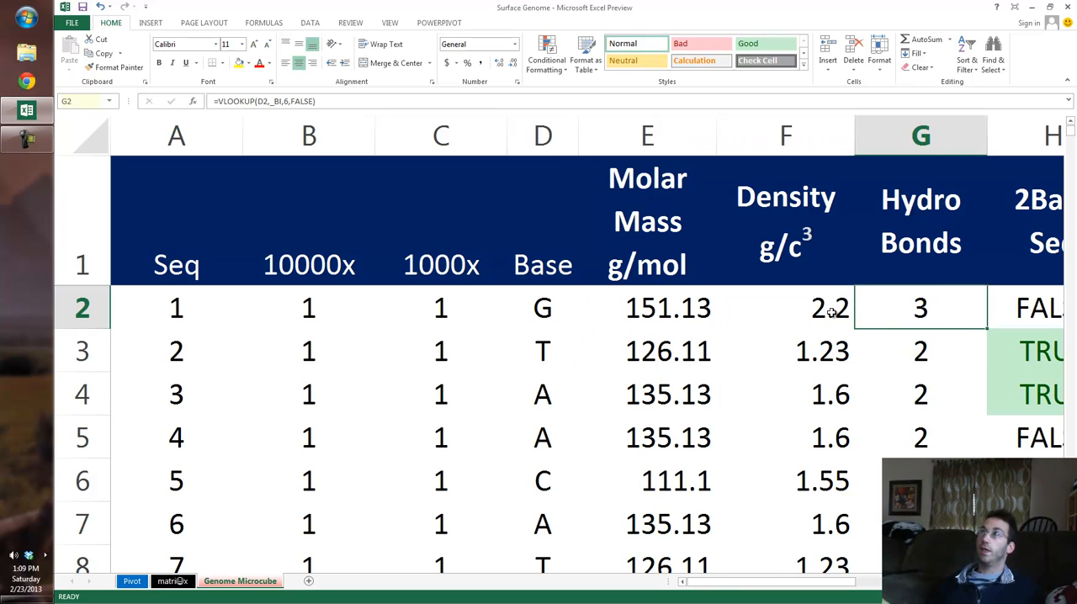
Step: Examine the row 2 formulas in the 2Base Seq, 3Base Seq and primer columns alongside the sequence selection cells
key(Right)
key(Right)
key(Right)
key(Right)
key(Left)
key(Left)
key(Left)
key(Left)
key(Left)
key(Left)
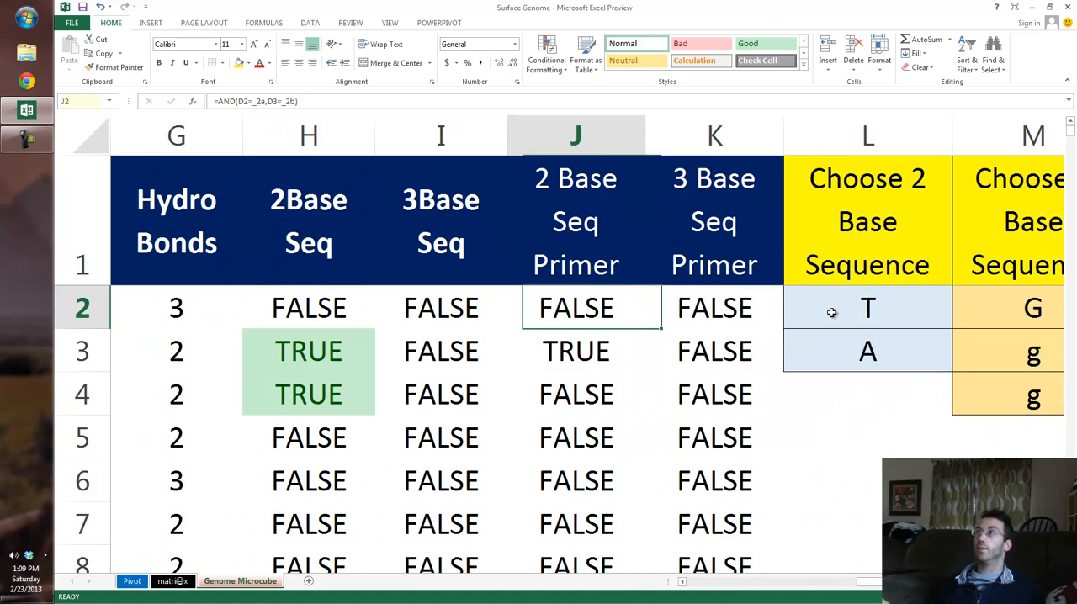
key(Left)
key(Right)
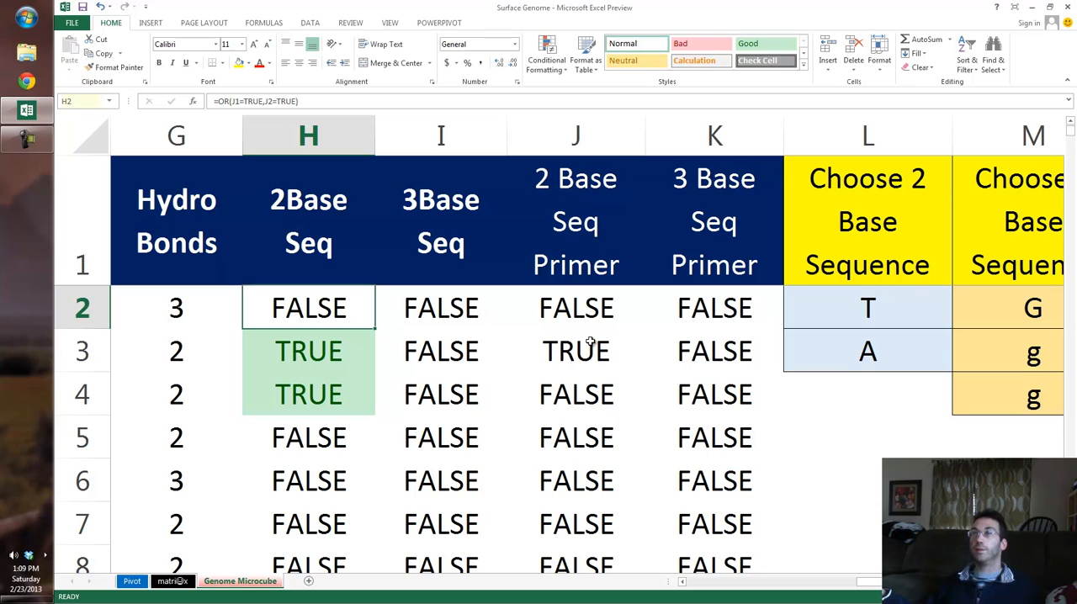
scroll(550, 365, down, 1)
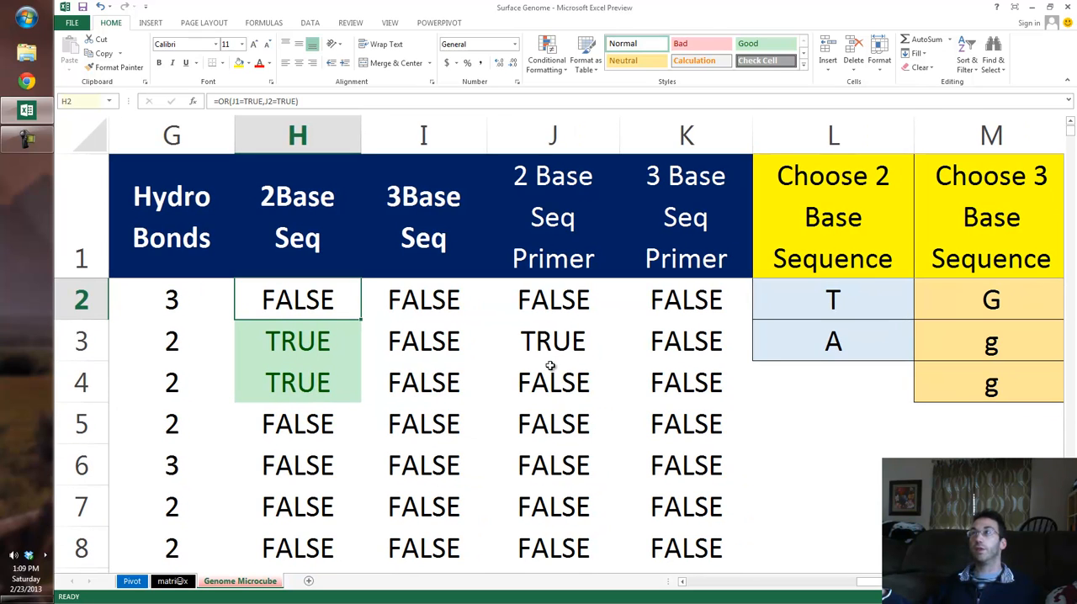
scroll(549, 364, down, 1)
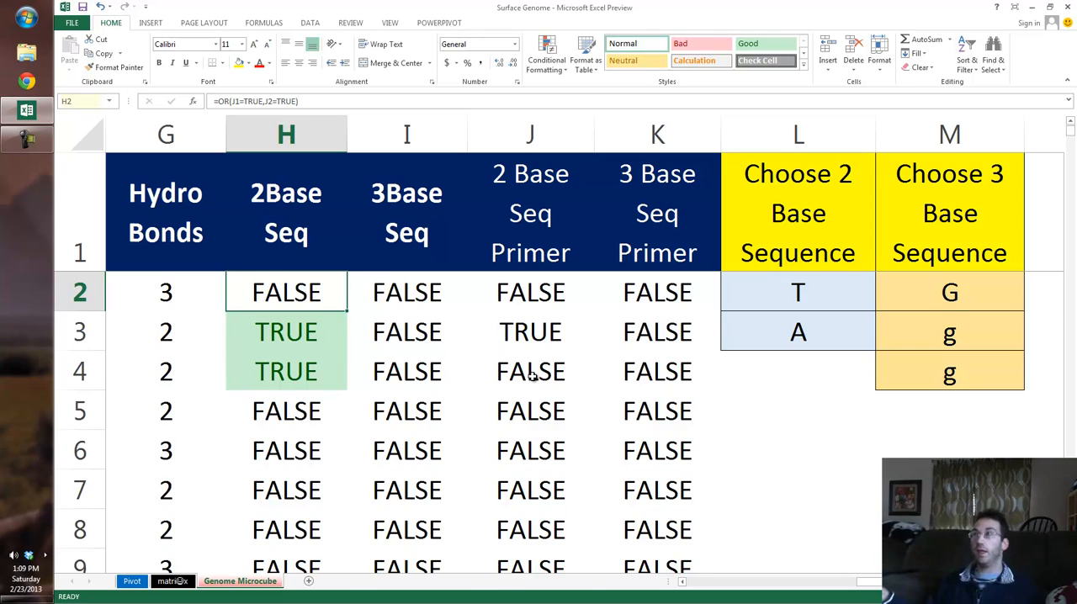
scroll(479, 354, down, 1)
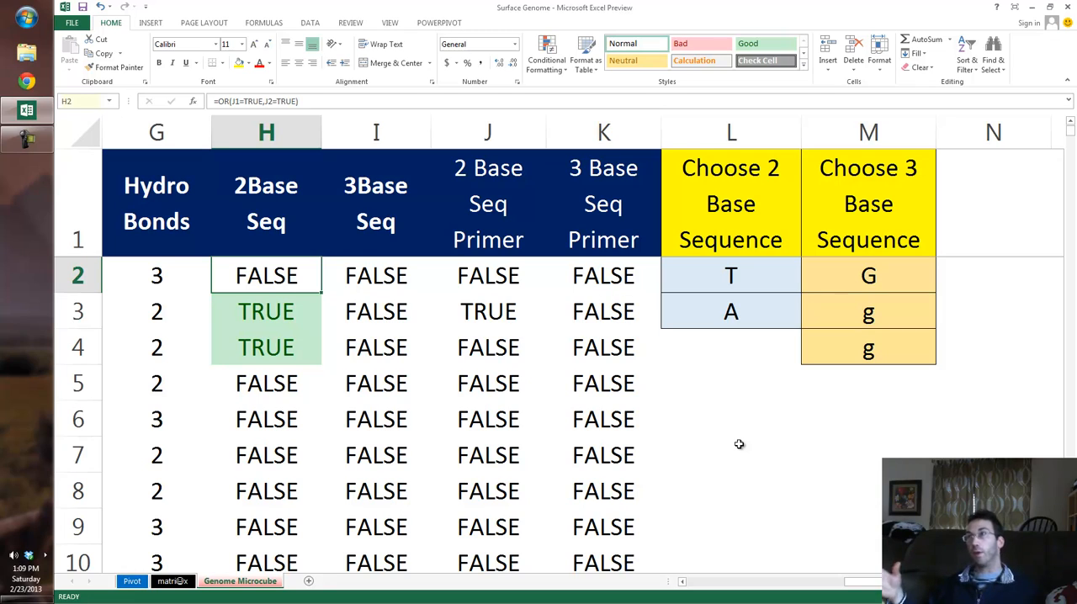
Step: Review the input cells under Choose 2 Base Sequence and Choose 3 Base Sequence in columns L and M
click(705, 282)
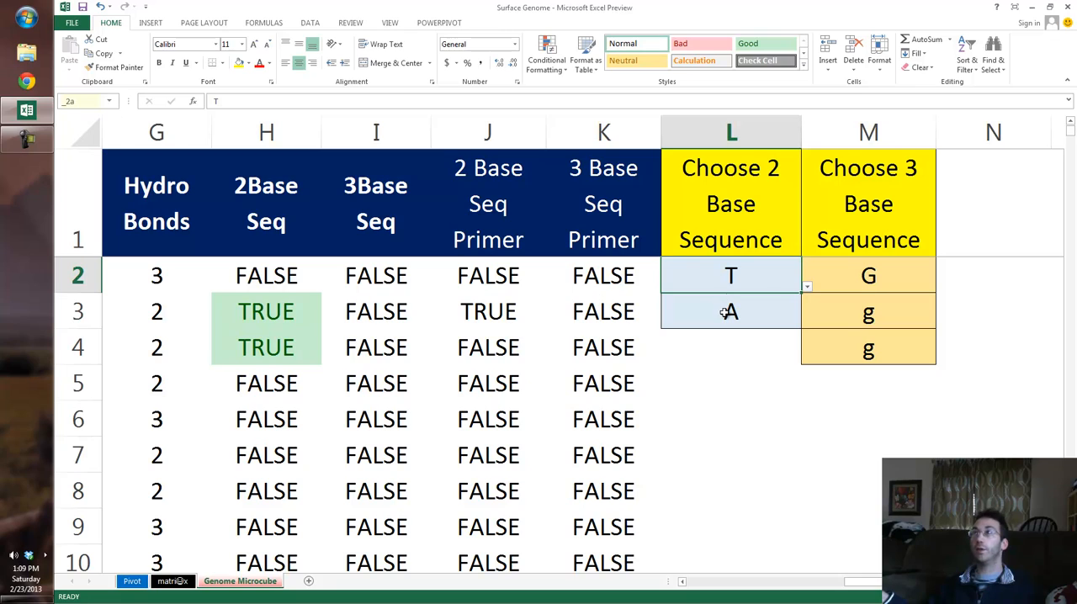
click(723, 311)
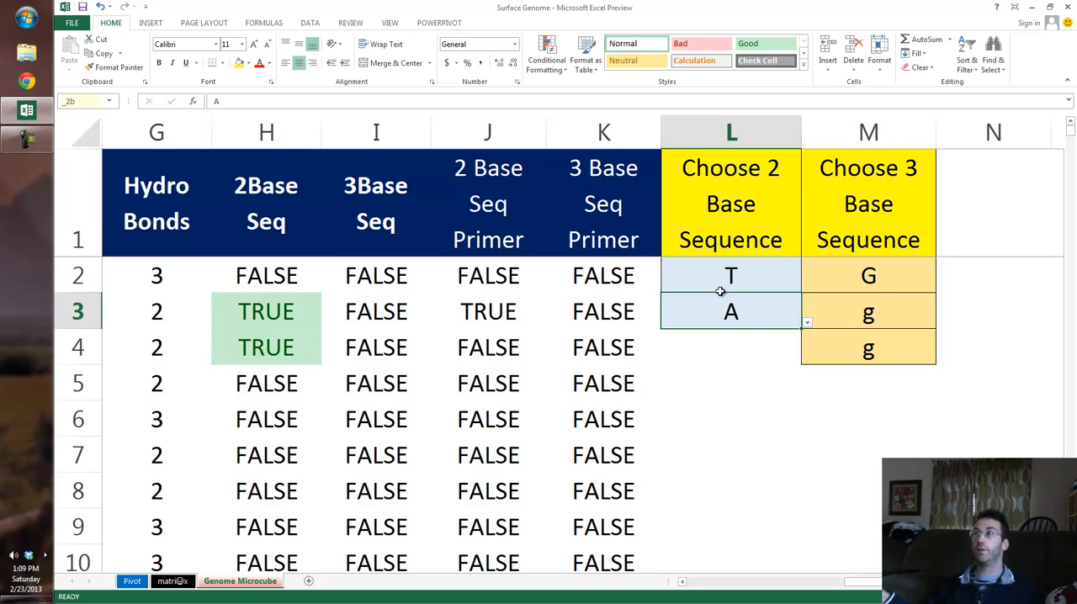
click(746, 118)
click(810, 117)
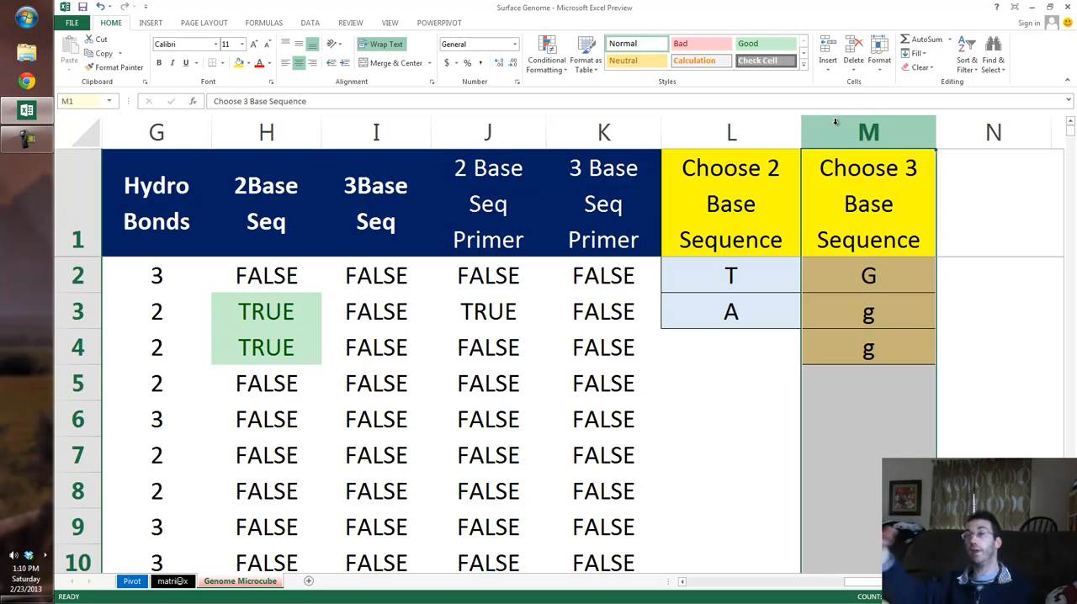
click(988, 132)
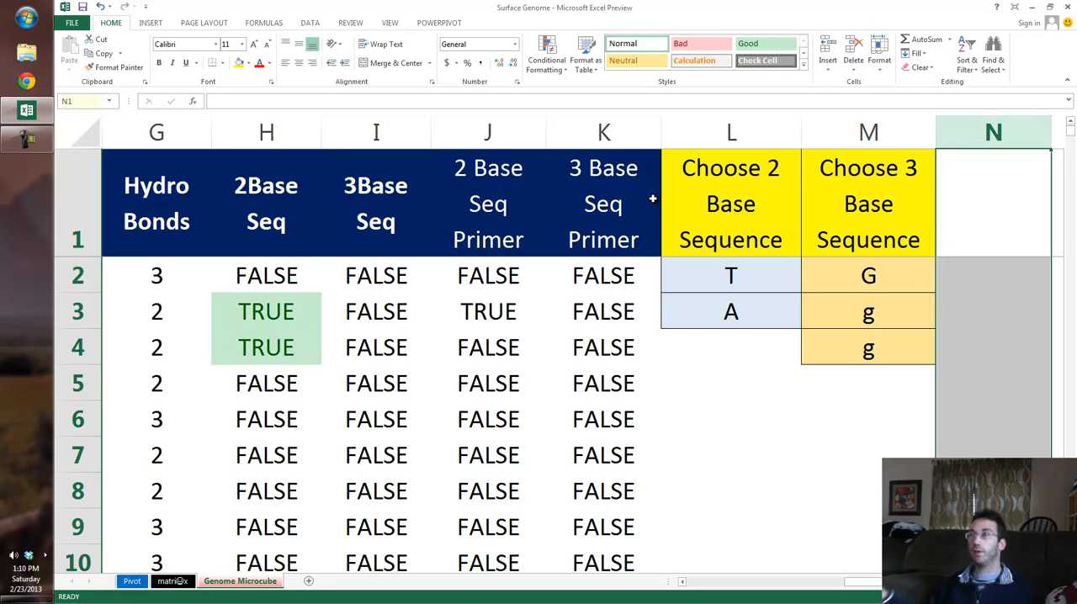
Step: Set the two-base sequence to A in cell L2 and C in cell L3
click(733, 279)
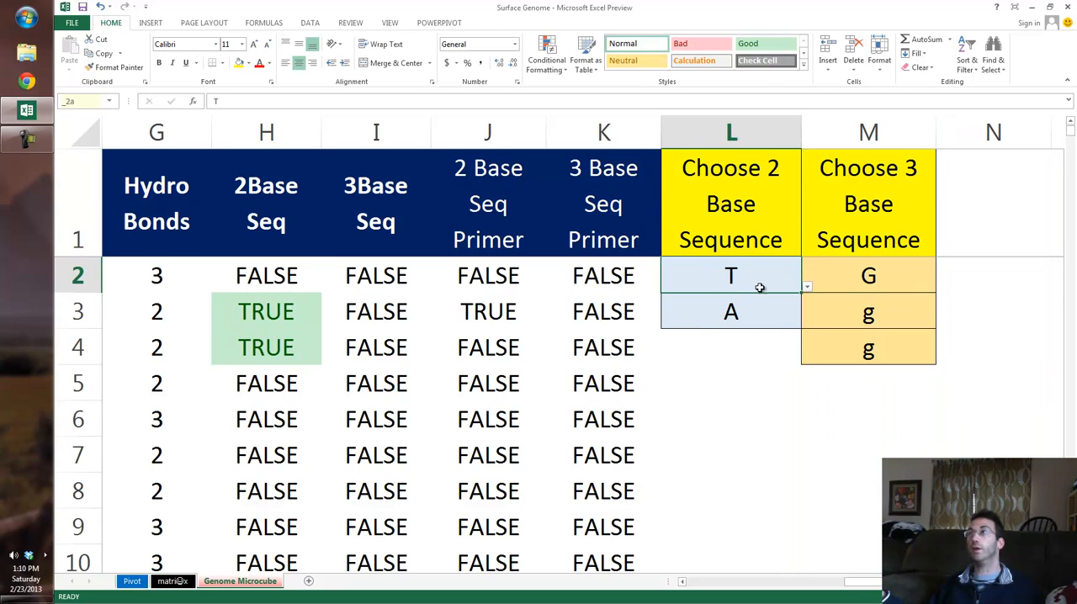
click(806, 288)
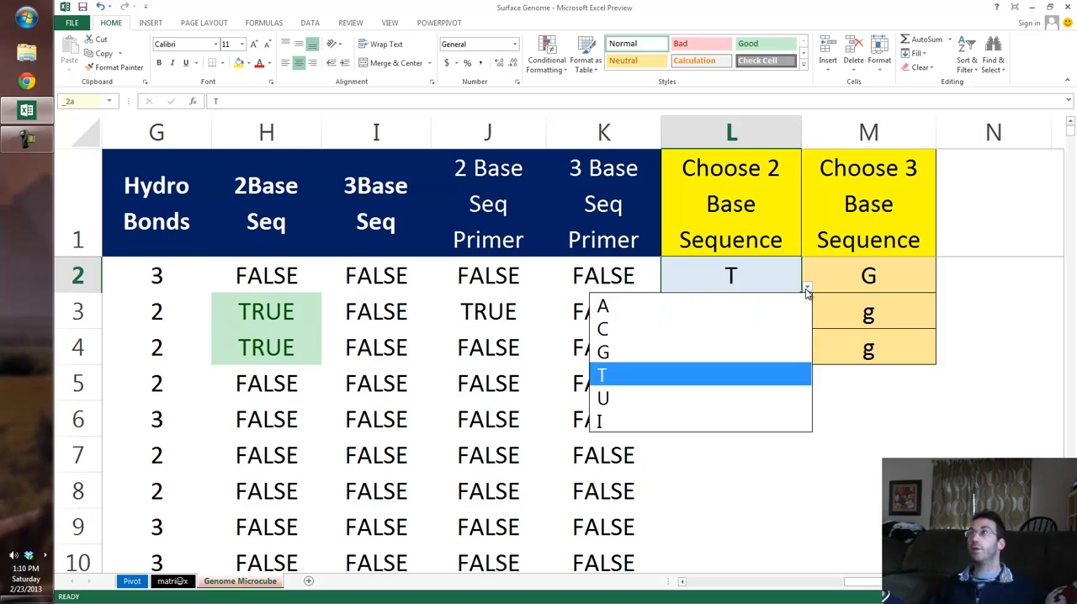
click(784, 307)
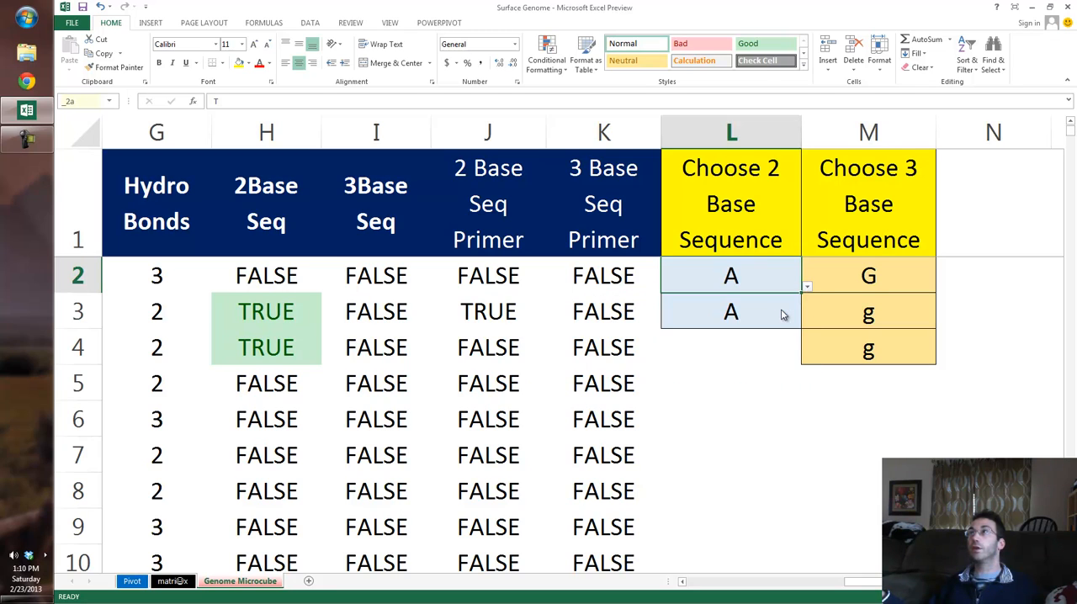
click(779, 318)
click(806, 322)
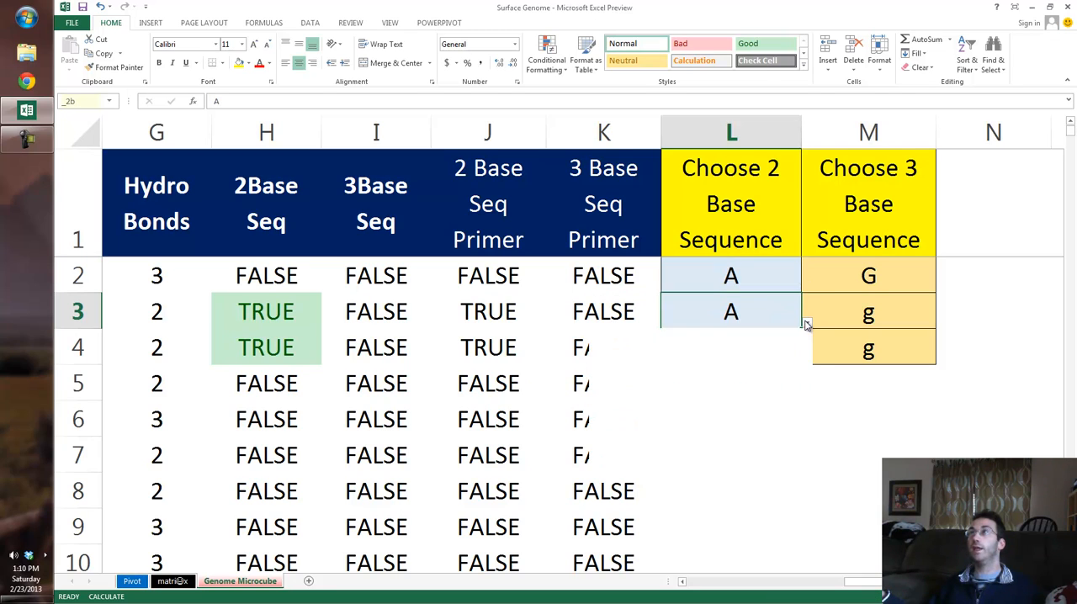
click(774, 365)
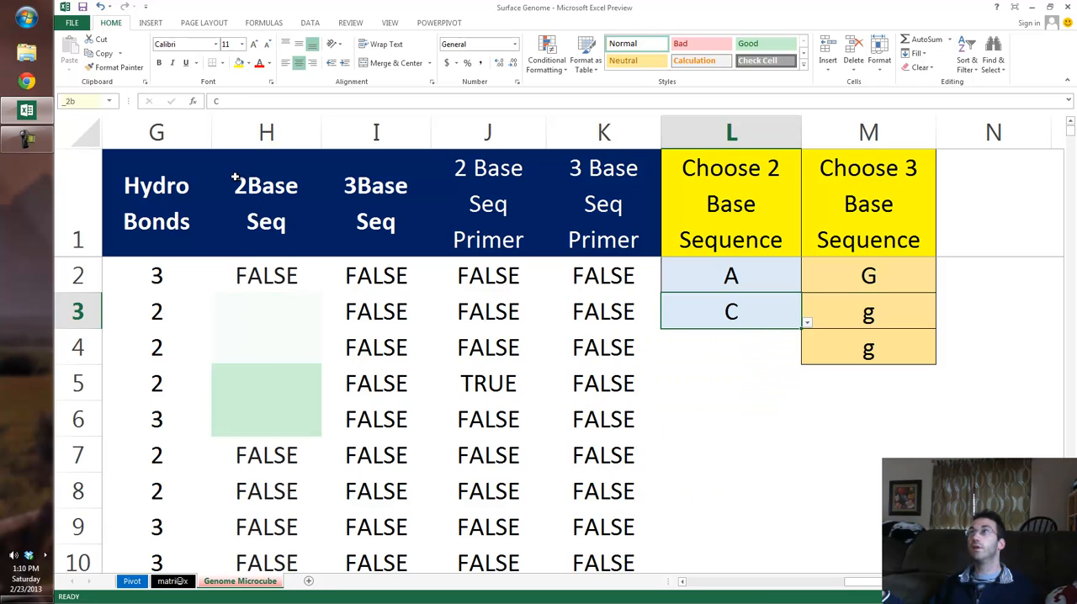
Step: Compare the flagged rows in the 2Base Seq column with the Base column to check the A-C matches down the sheet
drag(261, 143, 361, 137)
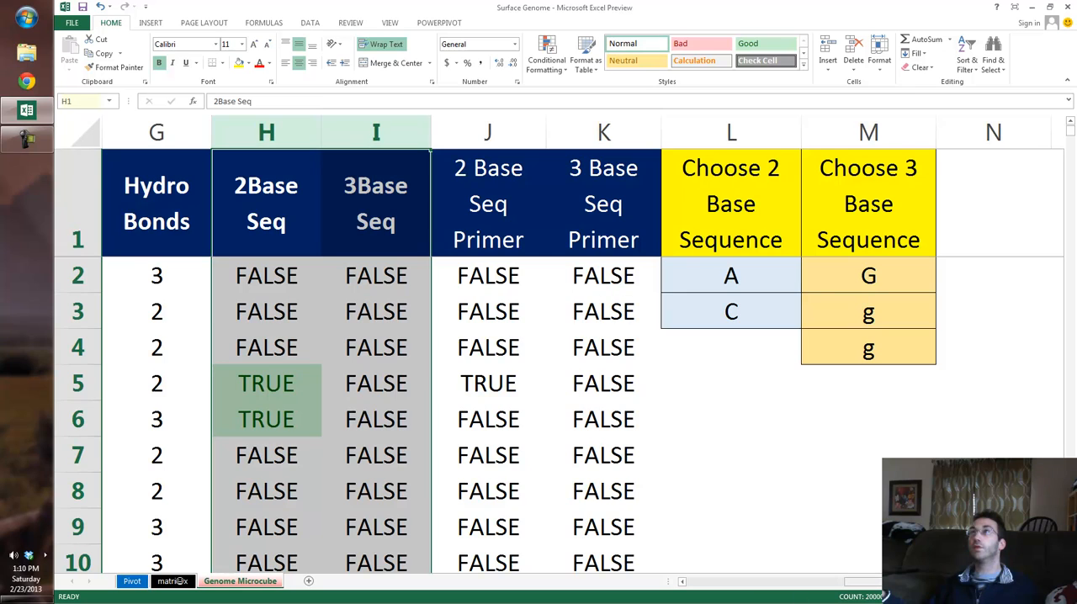
drag(865, 582, 771, 582)
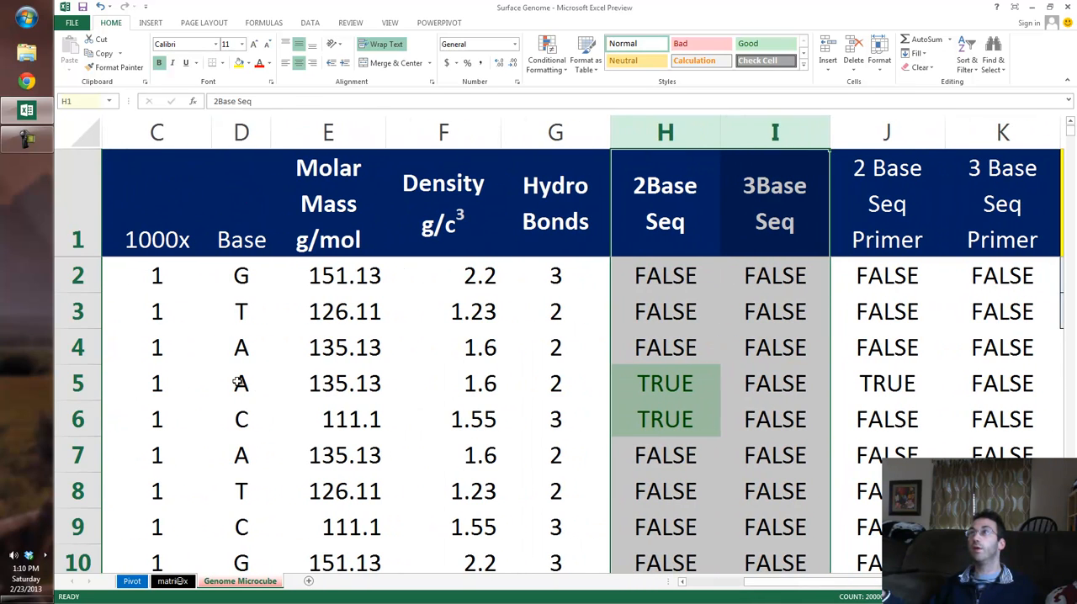
drag(240, 383, 241, 418)
click(664, 384)
scroll(687, 420, down, 3)
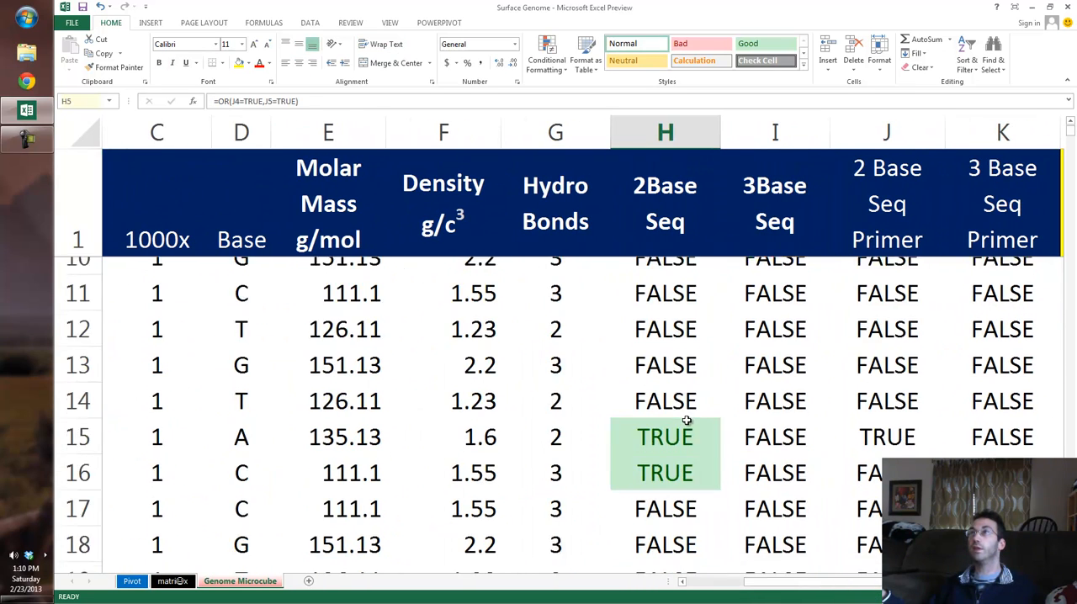
scroll(686, 419, down, 15)
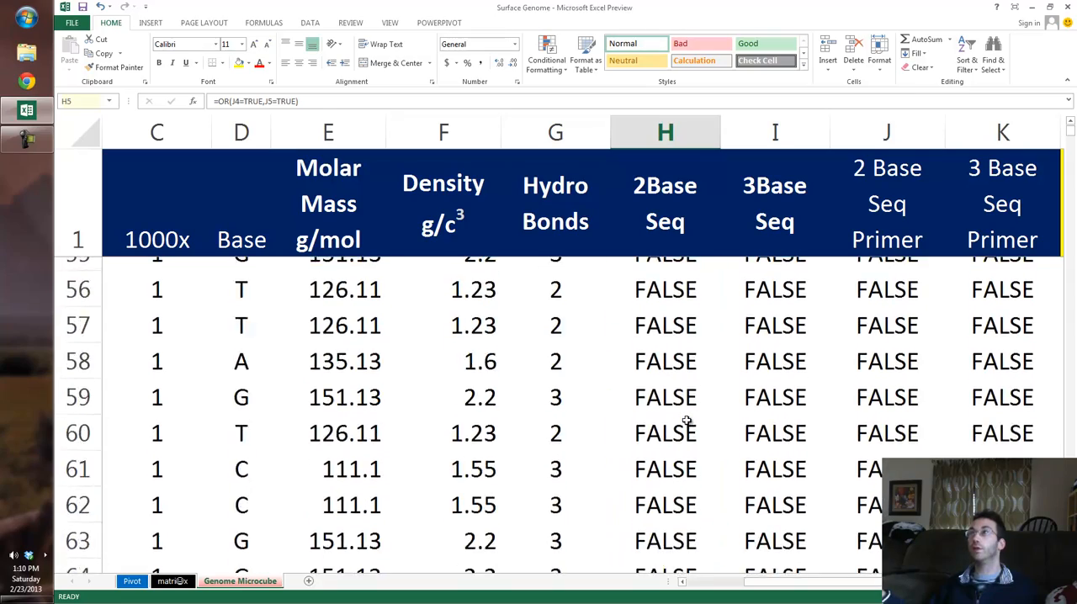
Step: Check the flagged A-C rows again and inspect the 2 Base Seq Primer formula in cell J3
scroll(687, 420, up, 18)
scroll(688, 423, down, 1)
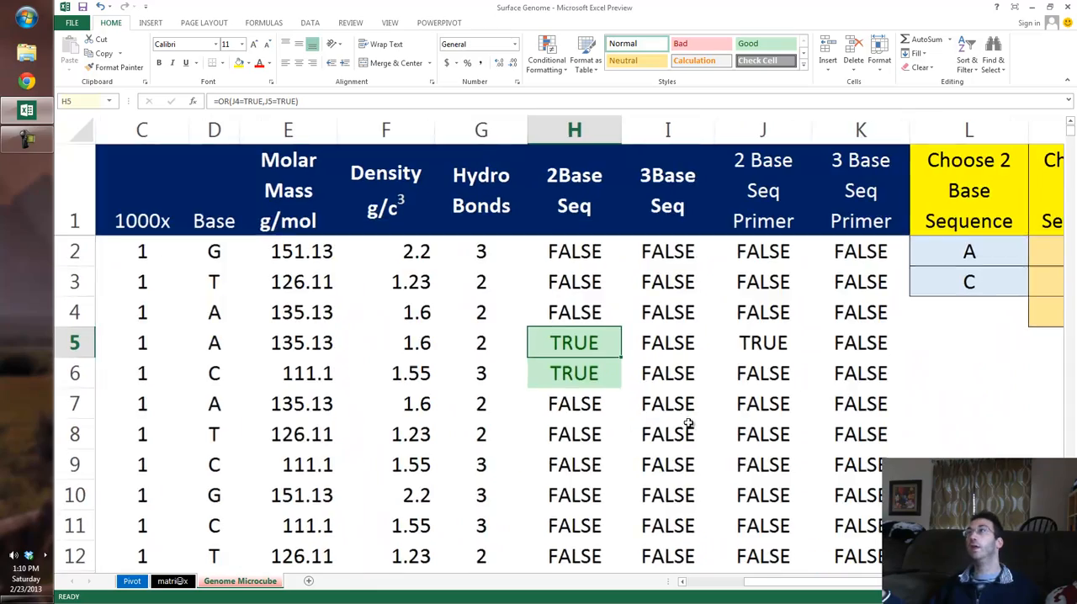
scroll(689, 423, down, 2)
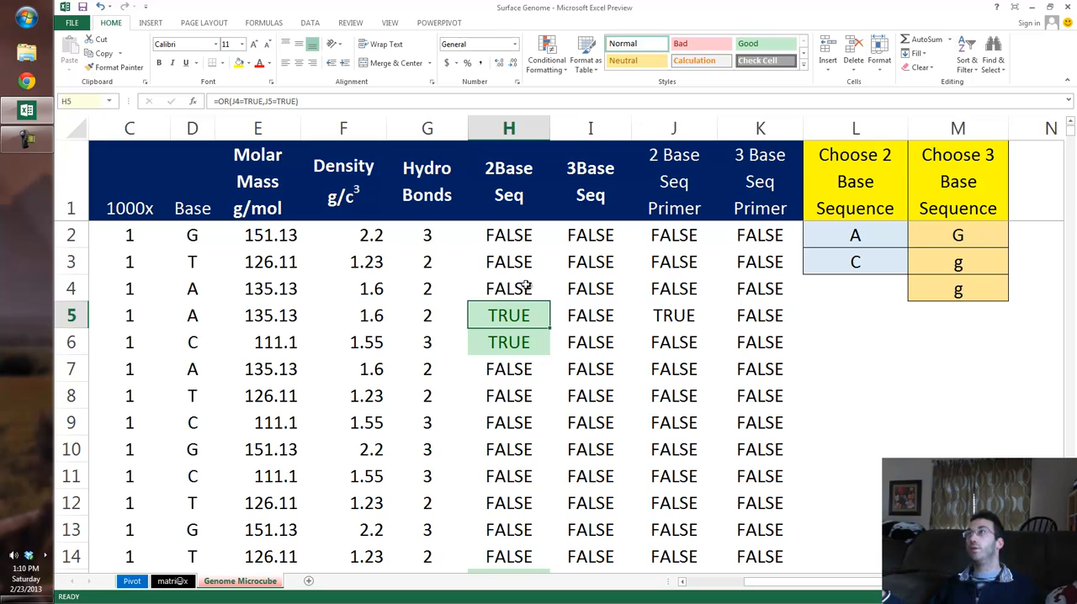
click(663, 255)
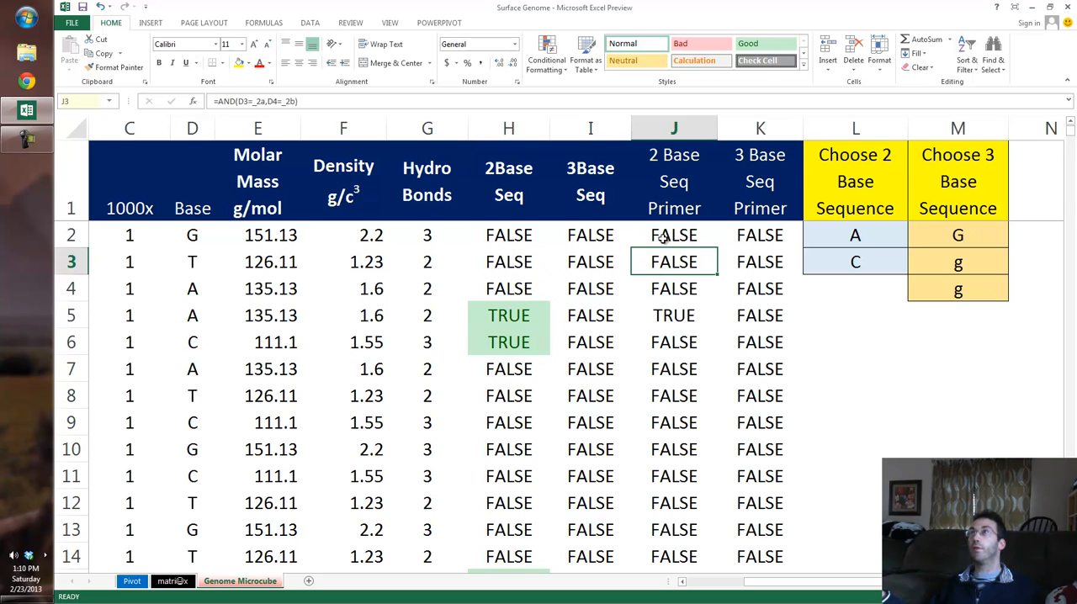
Step: Set the first base of the three-base sequence to T in cell M2
key(alt+Down)
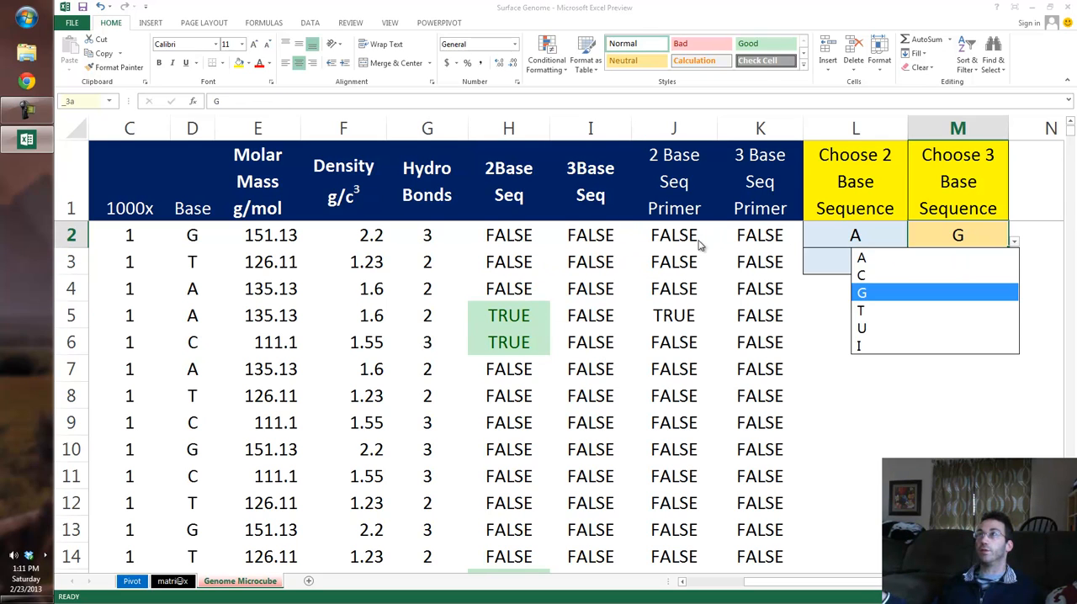
key(Up)
key(Up)
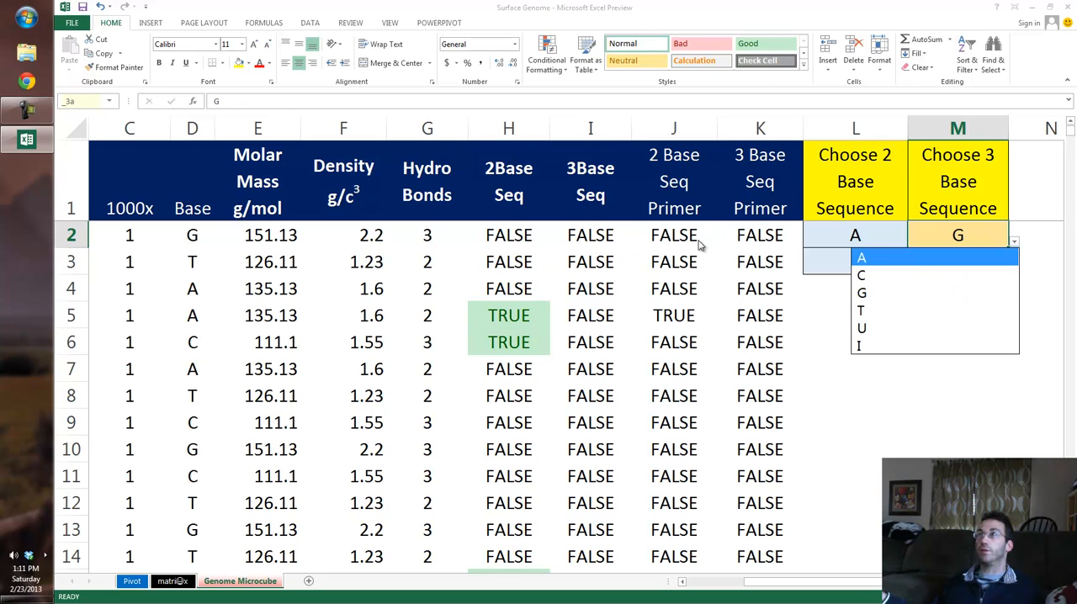
key(Down)
key(Down)
Step: Set the second base of the three-base sequence to A in cell M3
key(Down)
key(Return)
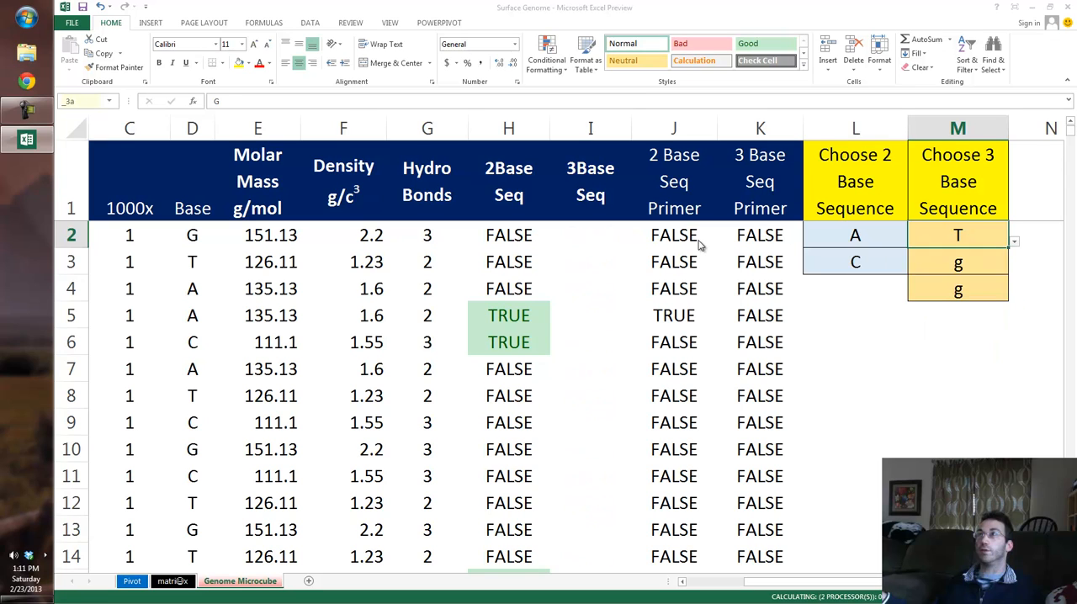
key(Down)
key(alt+Down)
key(Up)
key(Up)
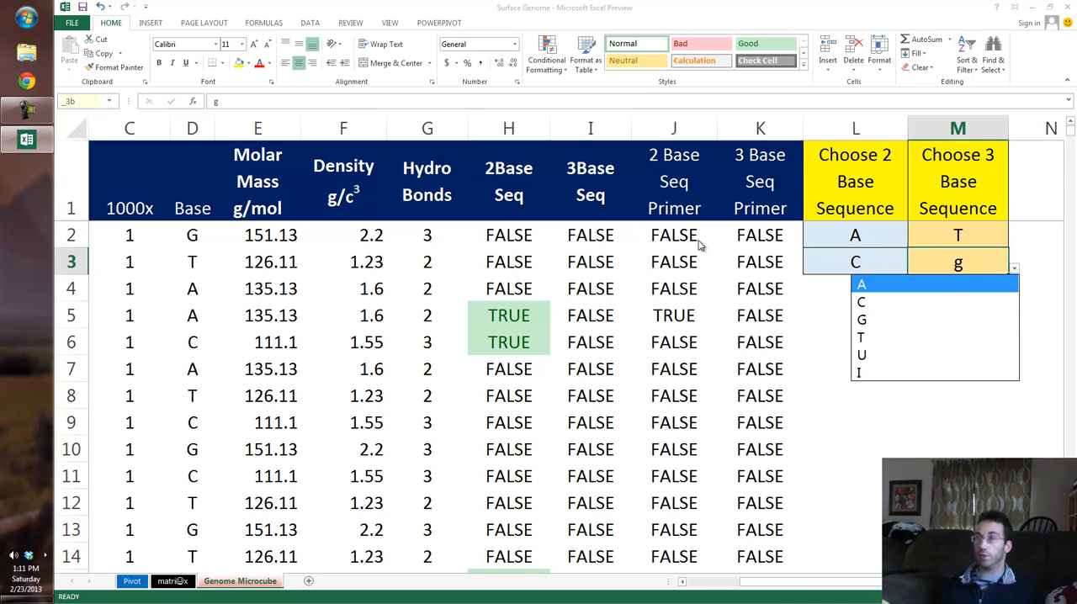
key(Return)
key(Down)
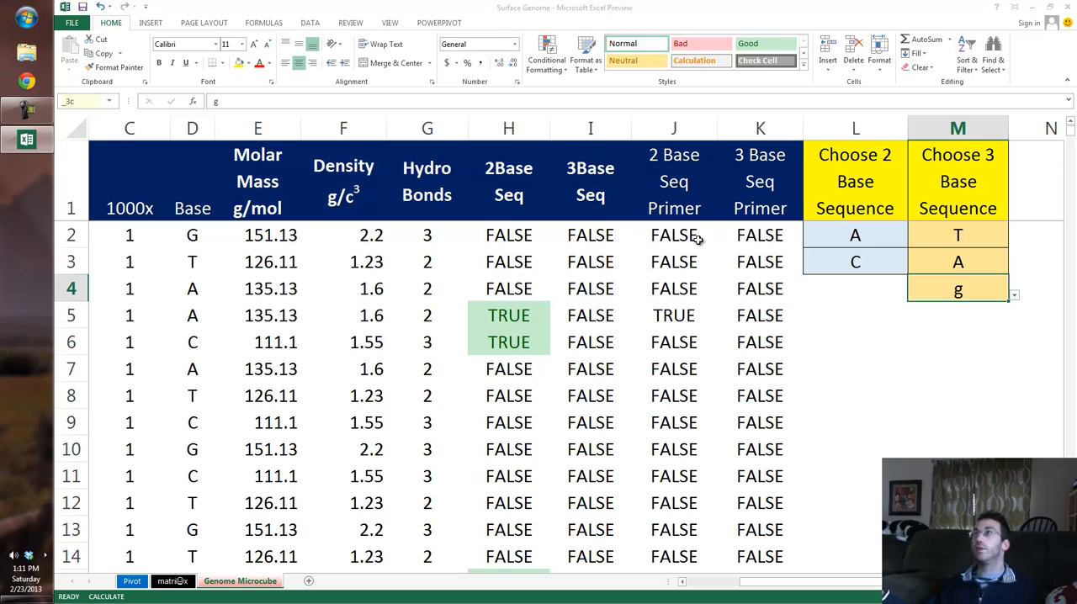
Step: Set the third base of the three-base sequence to C in cell M4
key(alt+Down)
key(Up)
key(Up)
key(Down)
key(Return)
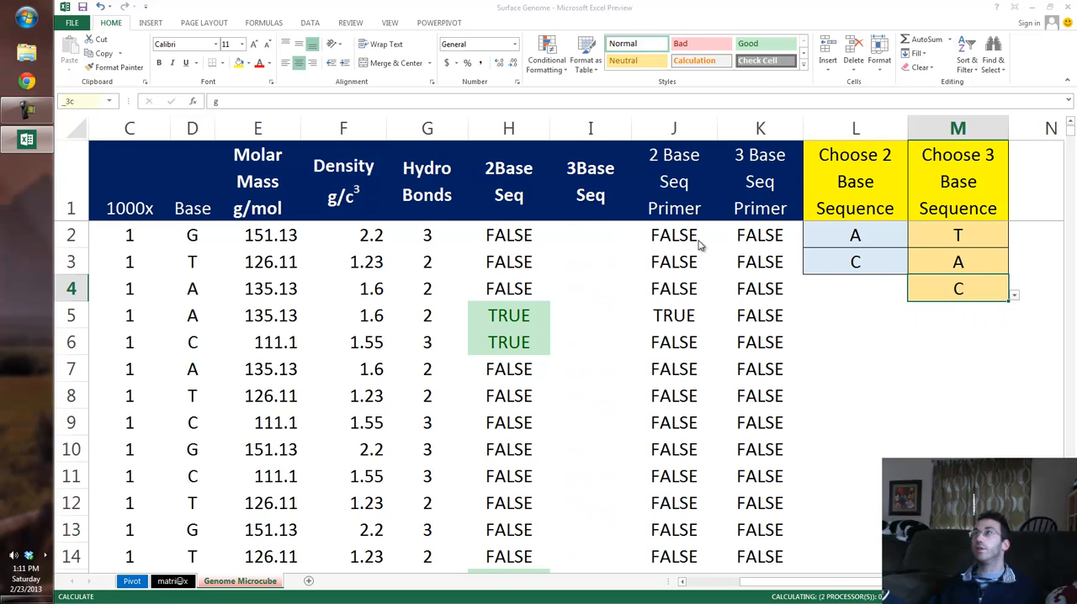
Step: Inspect the 3Base Seq formula in cell I6 and compare the column's T-A-C flags with the Base column
key(Left)
key(Left)
key(Left)
key(Left)
key(Down)
key(Down)
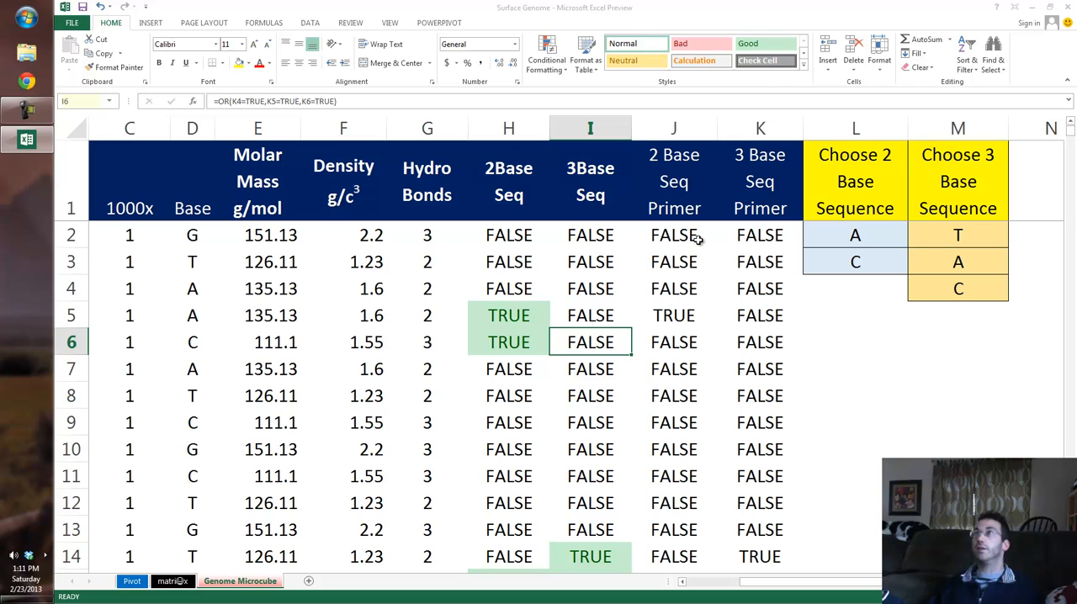
scroll(699, 242, left, 2)
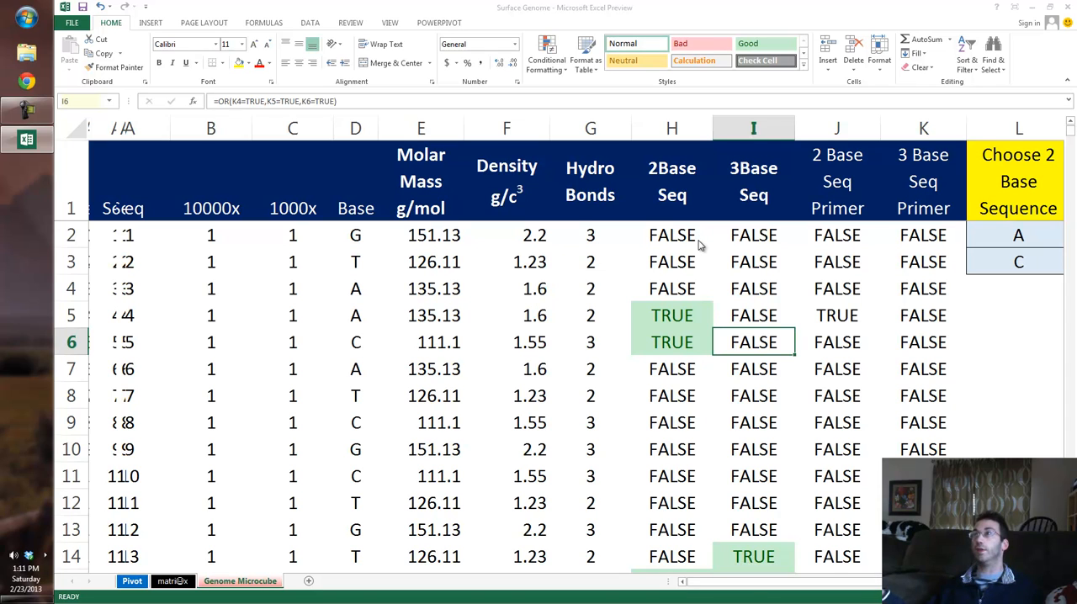
Step: Switch to the Pivot sheet and refresh the Molar Mass pivot table
key(ctrl+Page_Up)
key(ctrl+Page_Up)
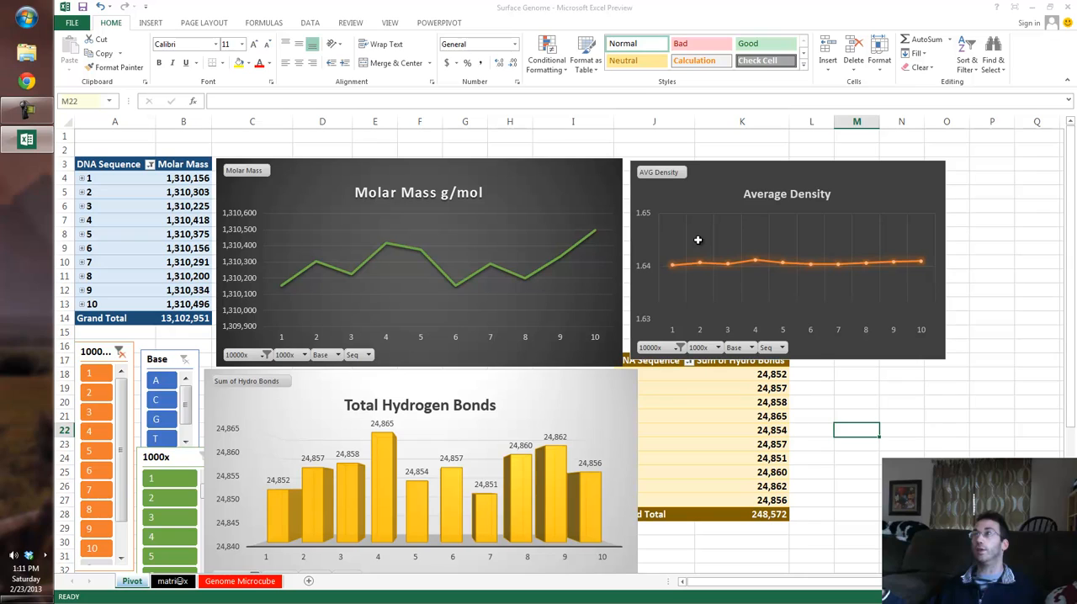
right_click(131, 271)
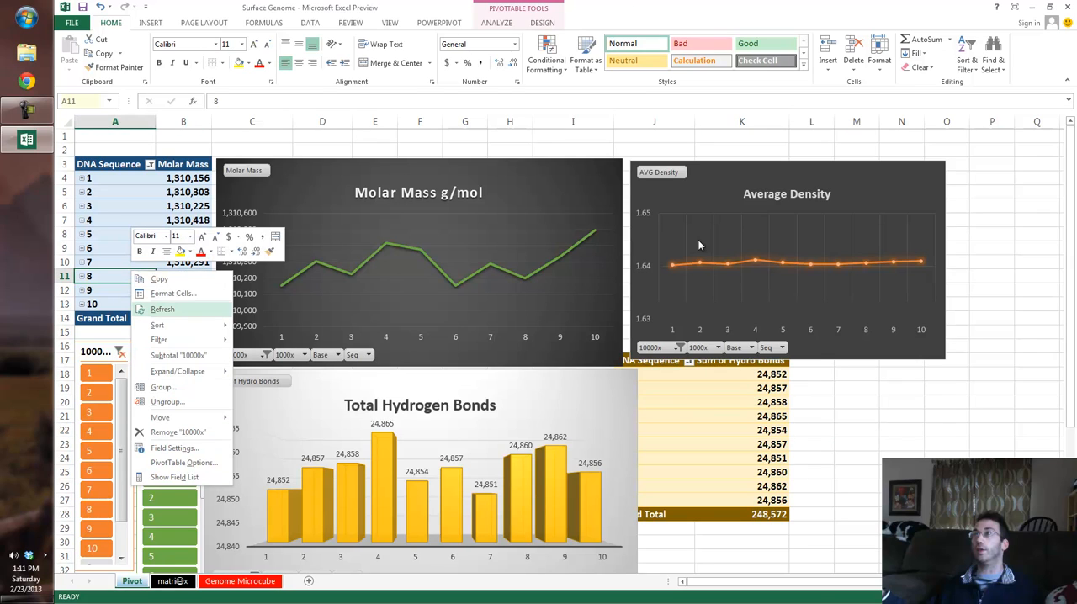
key(Return)
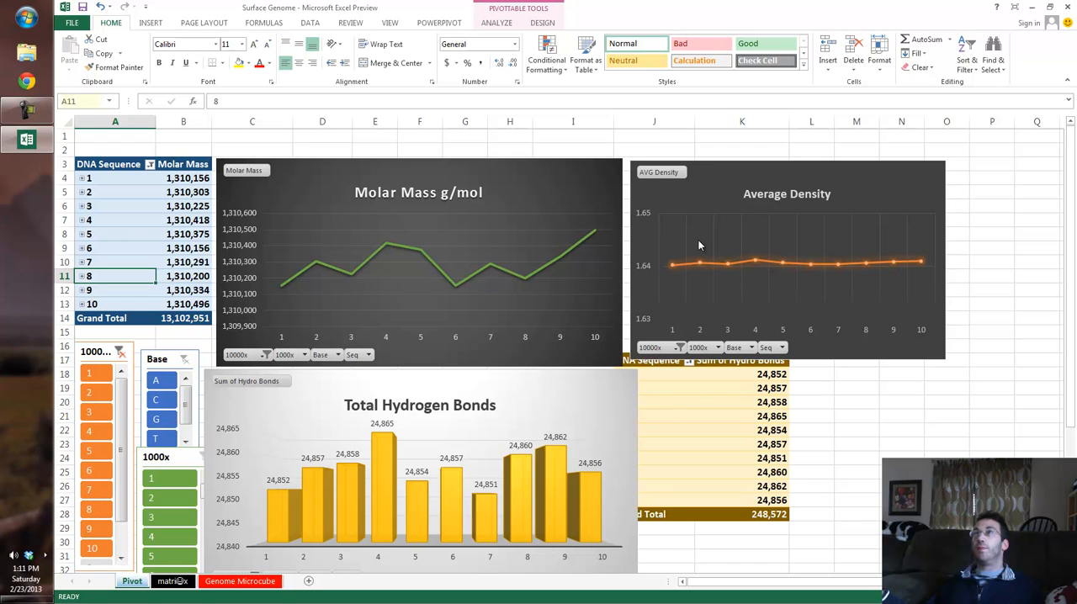
Step: Examine the Molar Mass pivot table and chart together with the Total Hydrogen Bonds chart across the ten DNA segments
scroll(698, 241, up, 5)
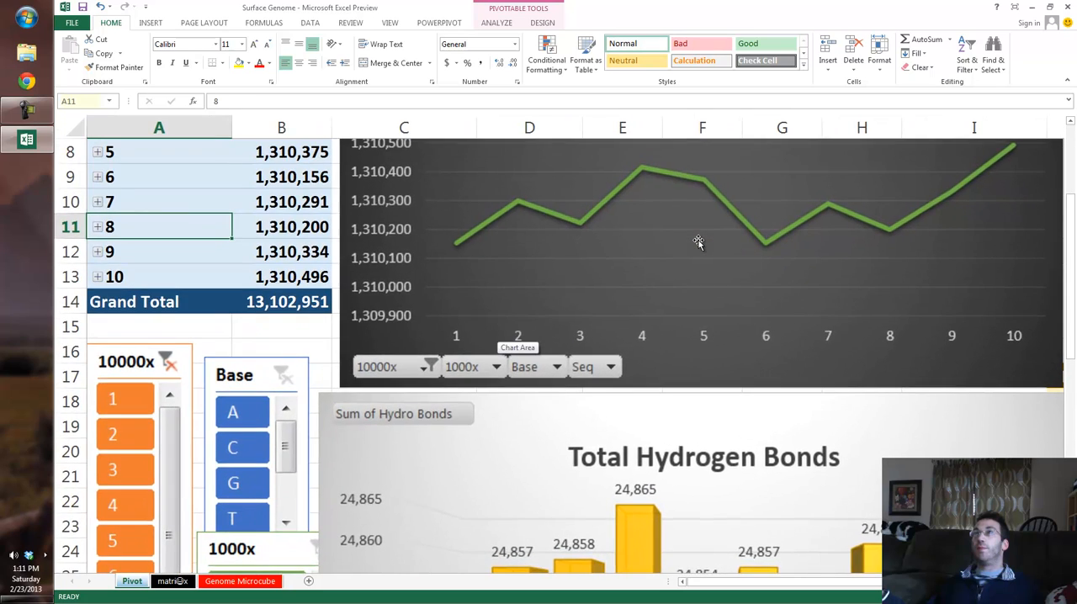
scroll(698, 242, down, 3)
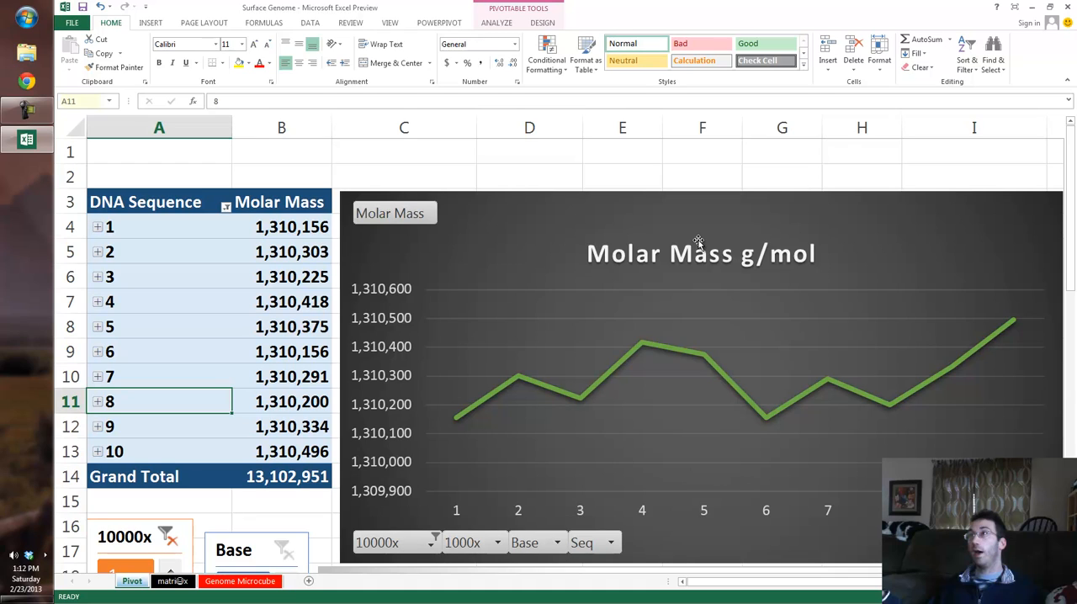
scroll(699, 243, down, 7)
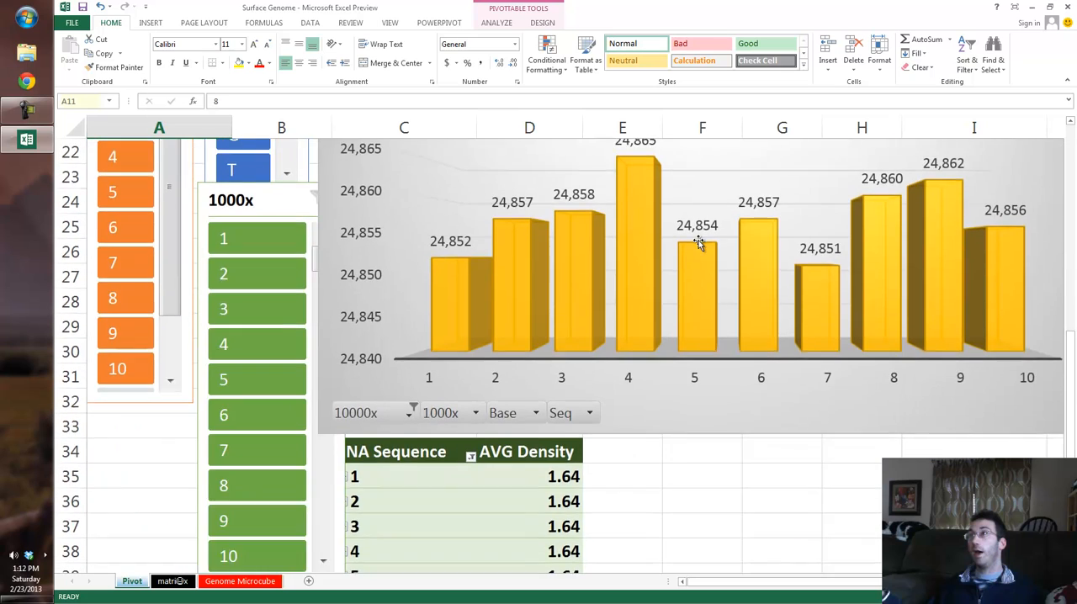
scroll(699, 242, up, 2)
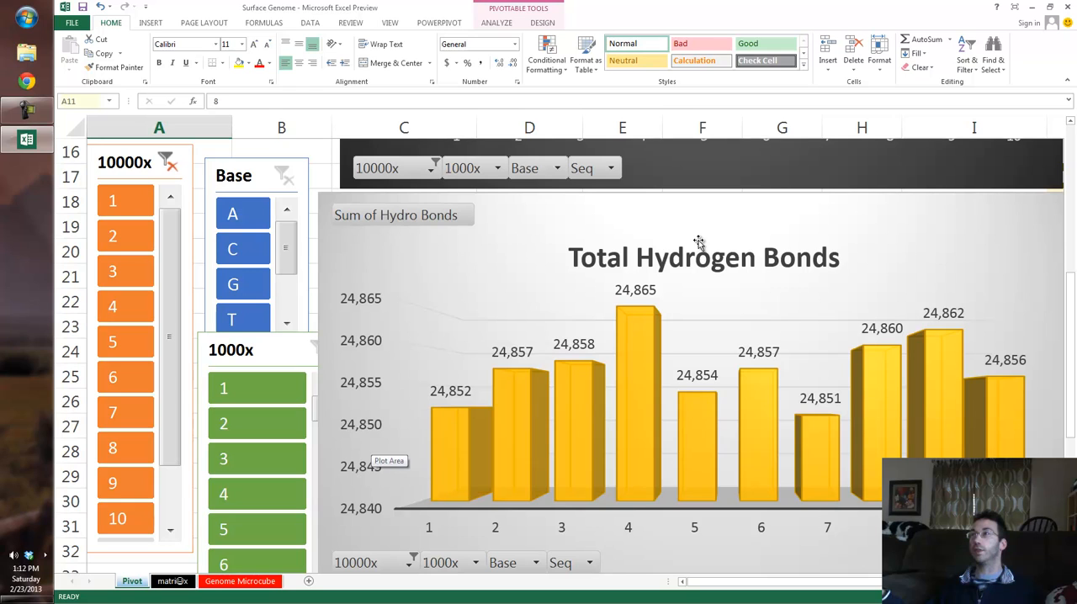
scroll(699, 242, up, 2)
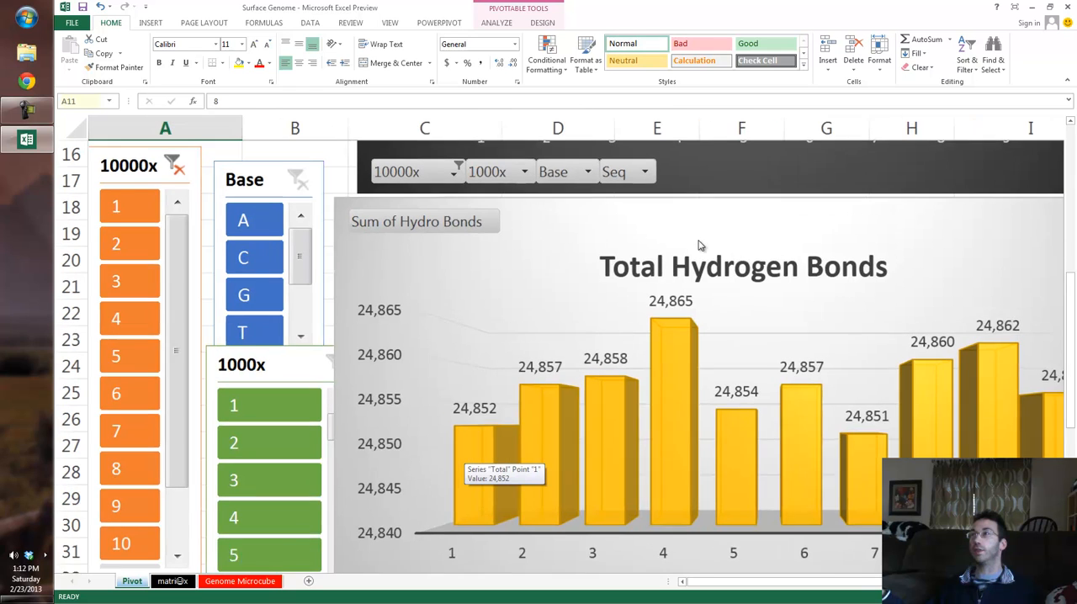
scroll(698, 242, up, 1)
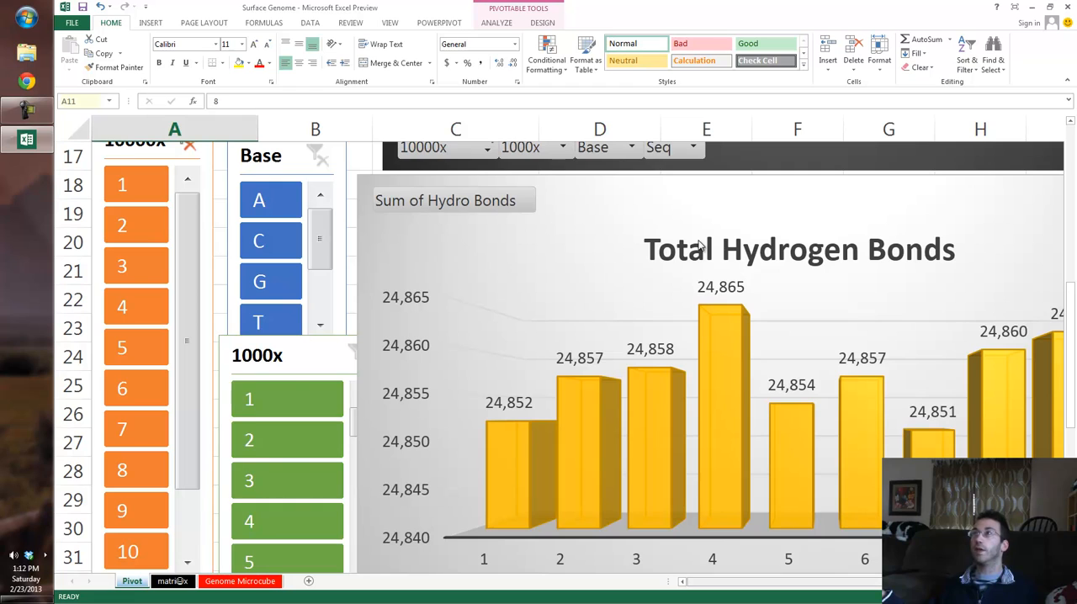
scroll(698, 245, right, 5)
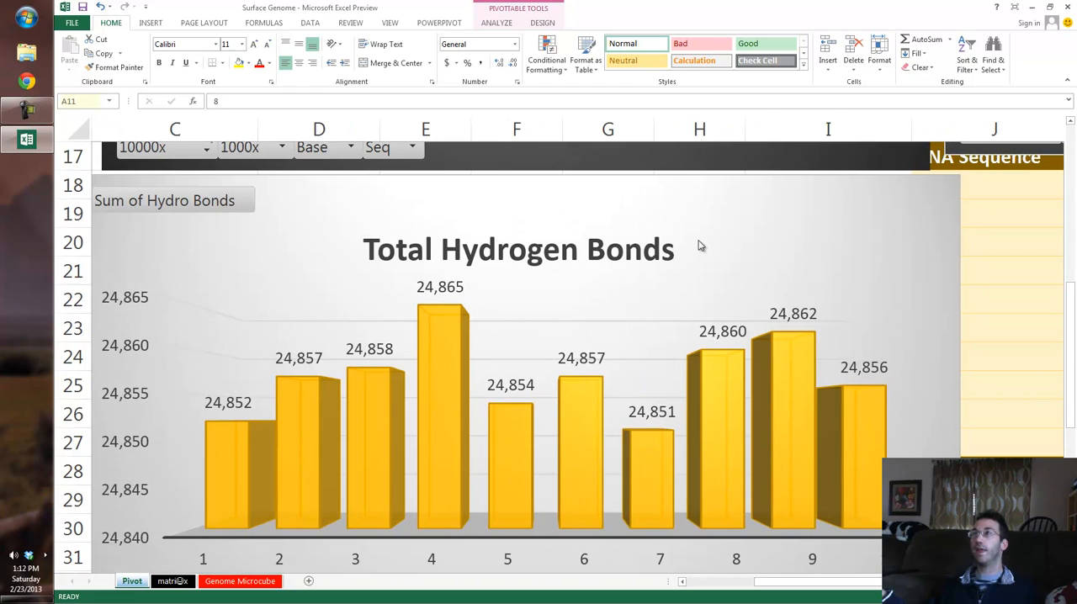
scroll(699, 245, down, 2)
scroll(698, 246, up, 2)
scroll(699, 244, down, 4)
scroll(697, 241, up, 8)
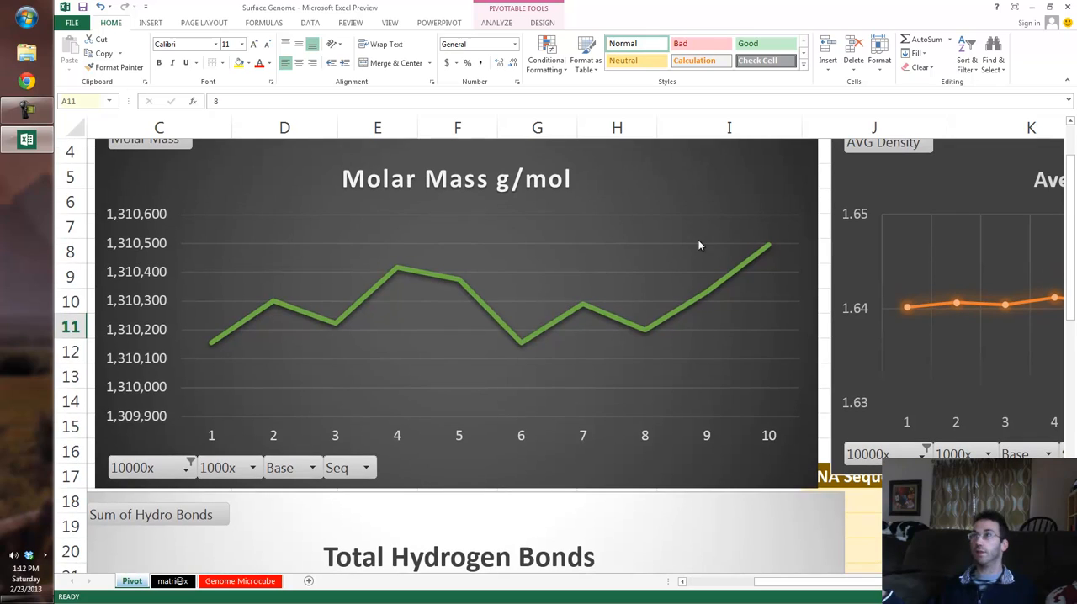
Step: Examine the Average Density chart and compare it with the other pivot charts on the sheet
scroll(699, 245, right, 2)
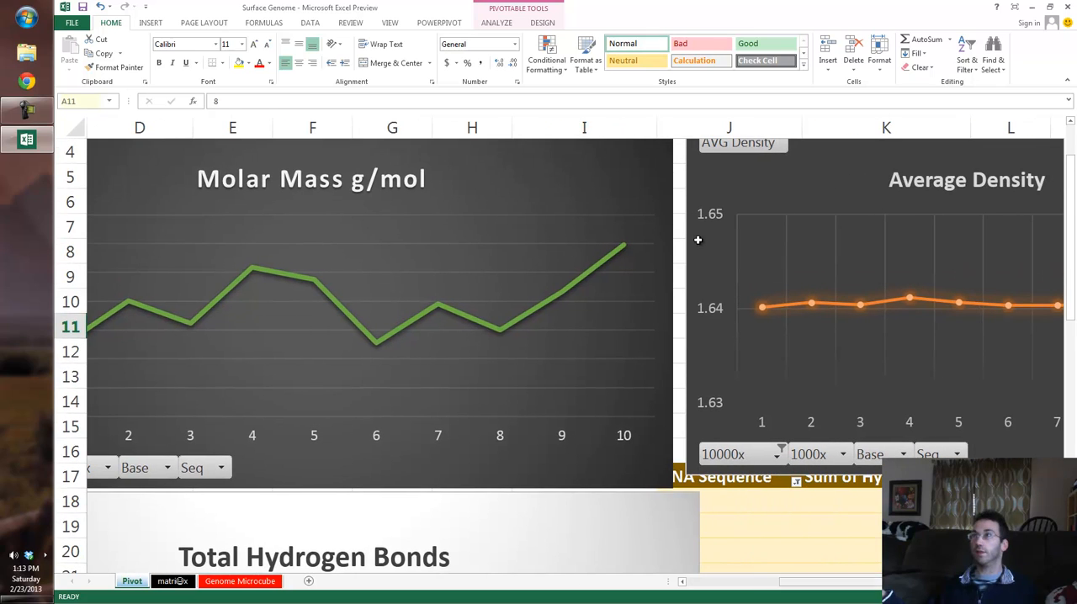
scroll(699, 245, right, 5)
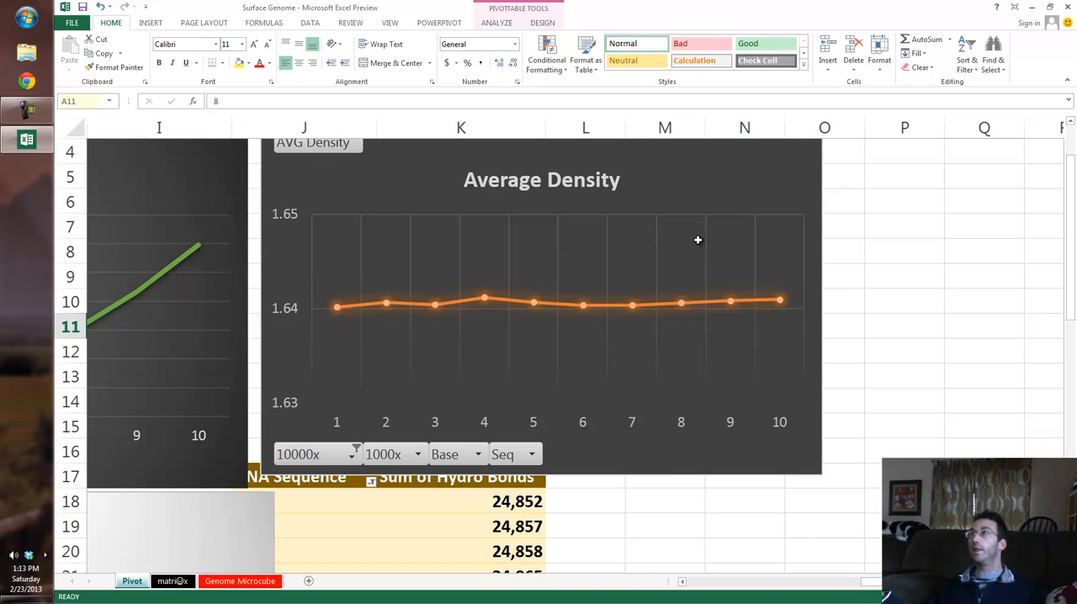
scroll(697, 242, left, 5)
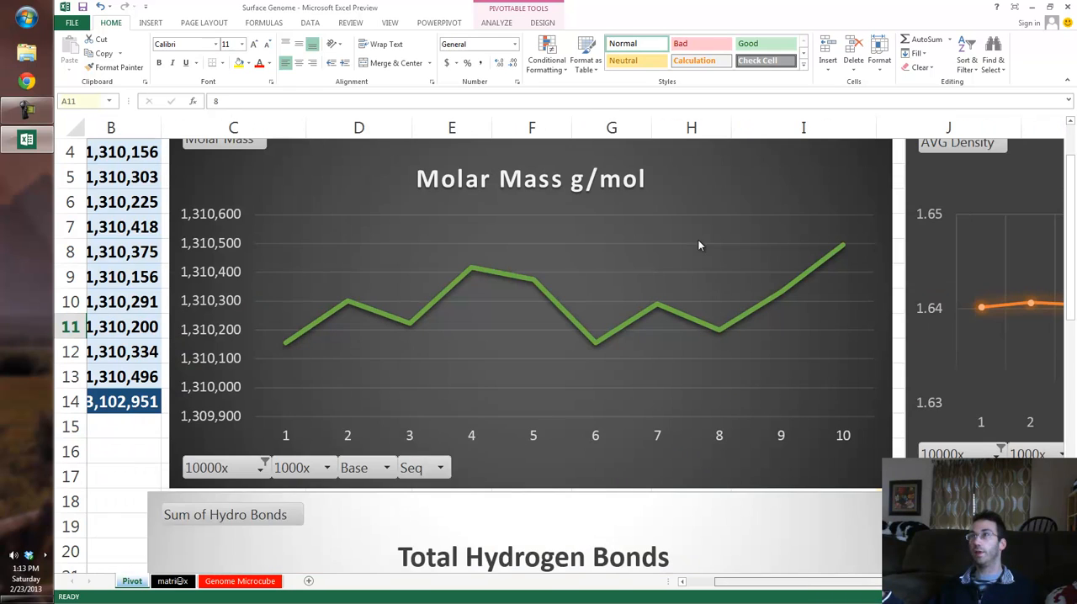
scroll(698, 244, left, 2)
scroll(697, 242, down, 4)
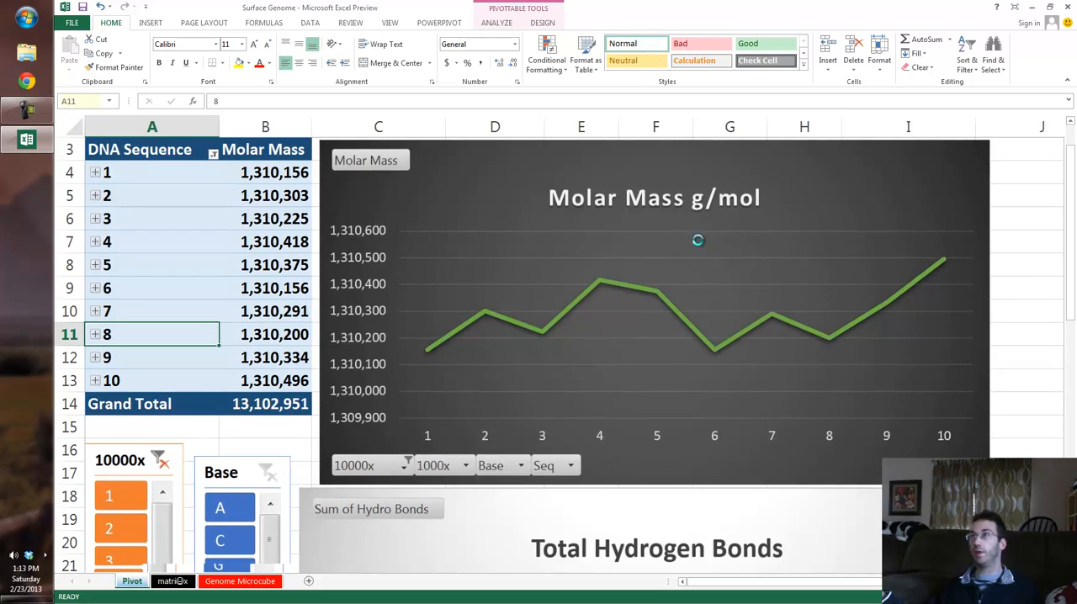
scroll(697, 243, down, 1)
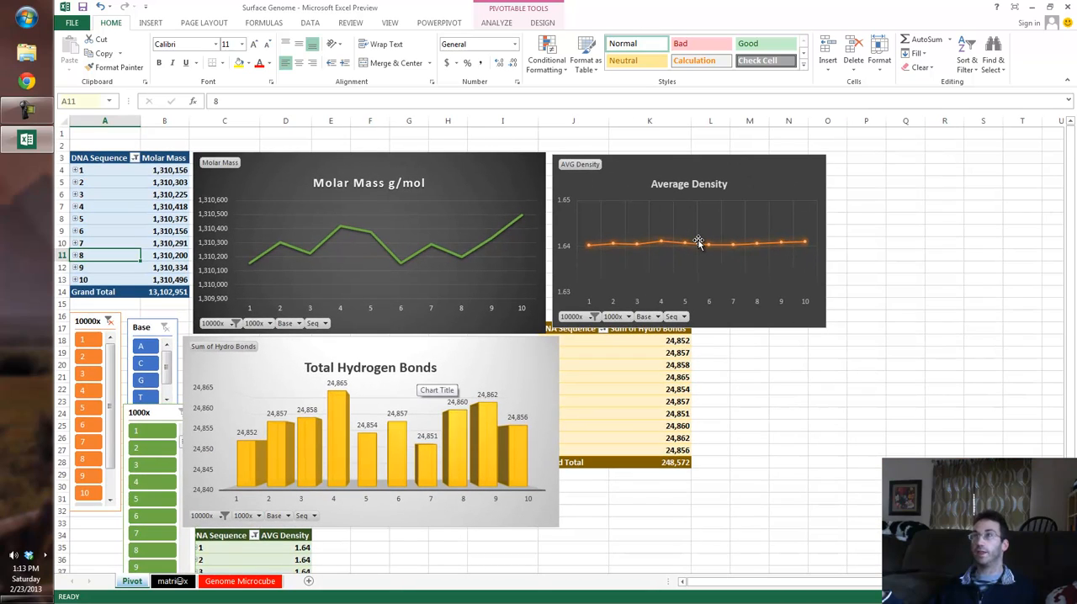
scroll(698, 243, up, 3)
scroll(698, 242, up, 2)
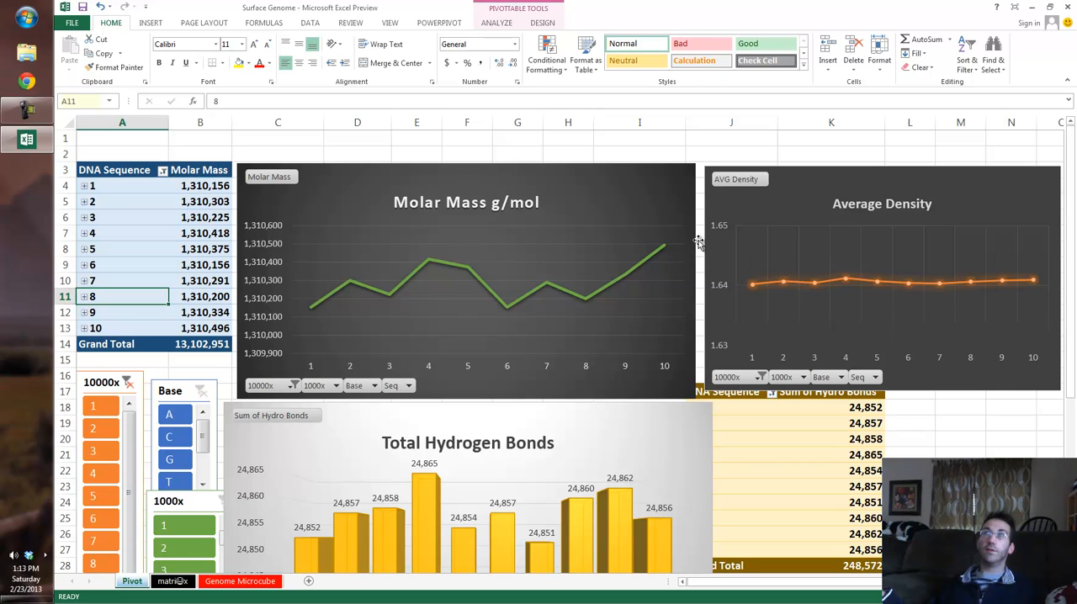
Step: Move the 10000x slicer up over the Molar Mass pivot table and filter the pivots to segment 10
click(101, 383)
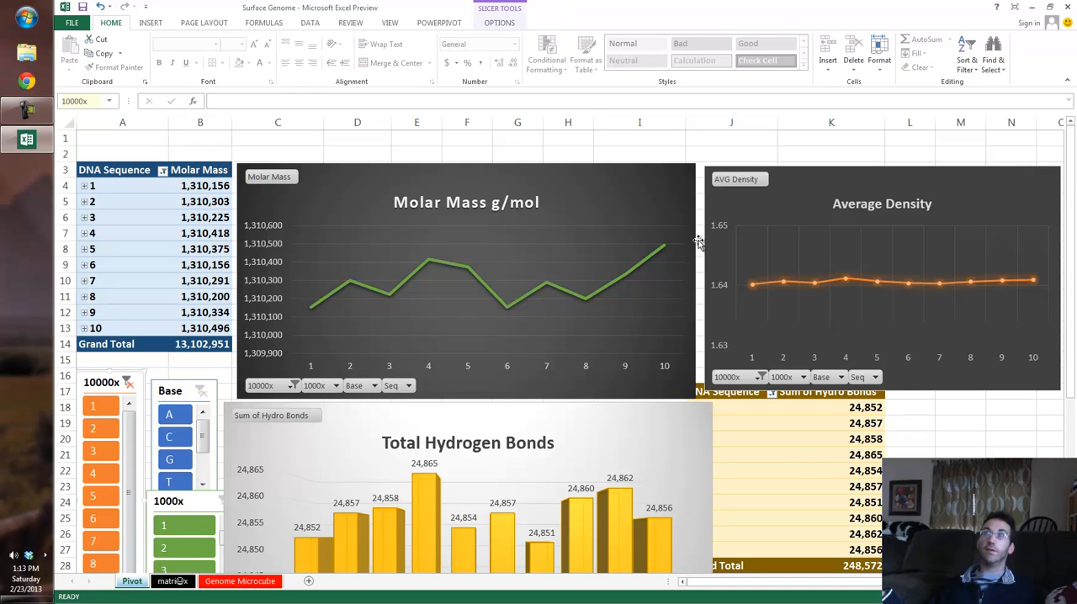
drag(101, 383, 144, 207)
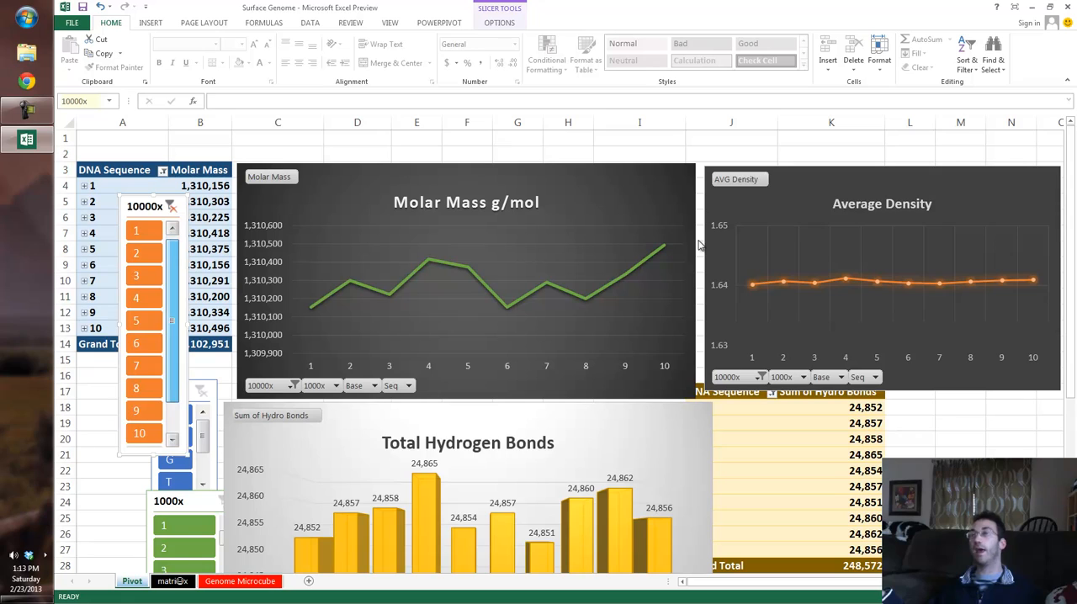
scroll(144, 336, down, 2)
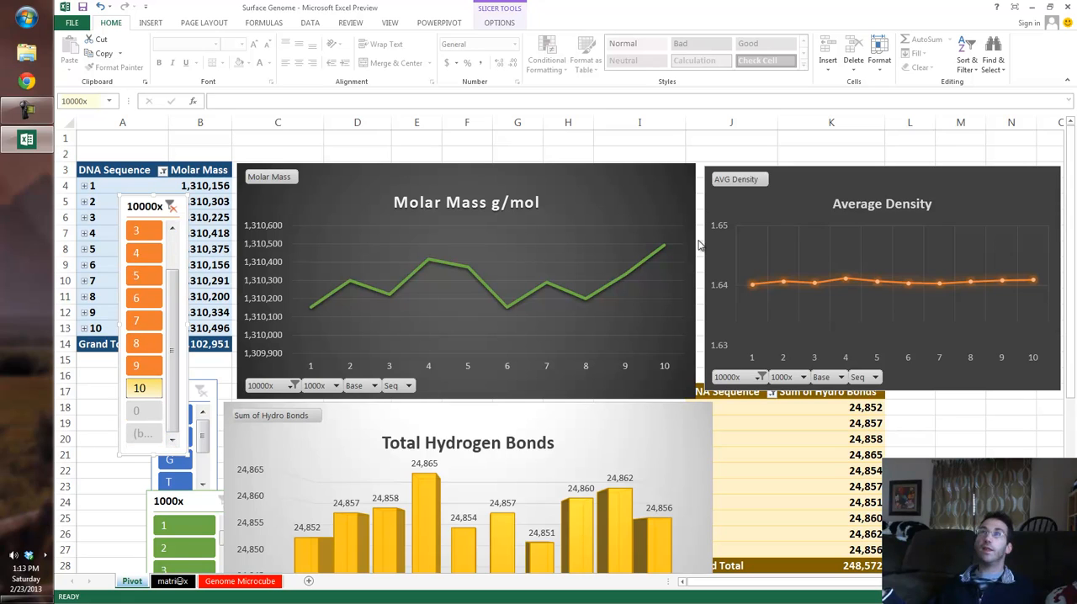
scroll(144, 337, up, 2)
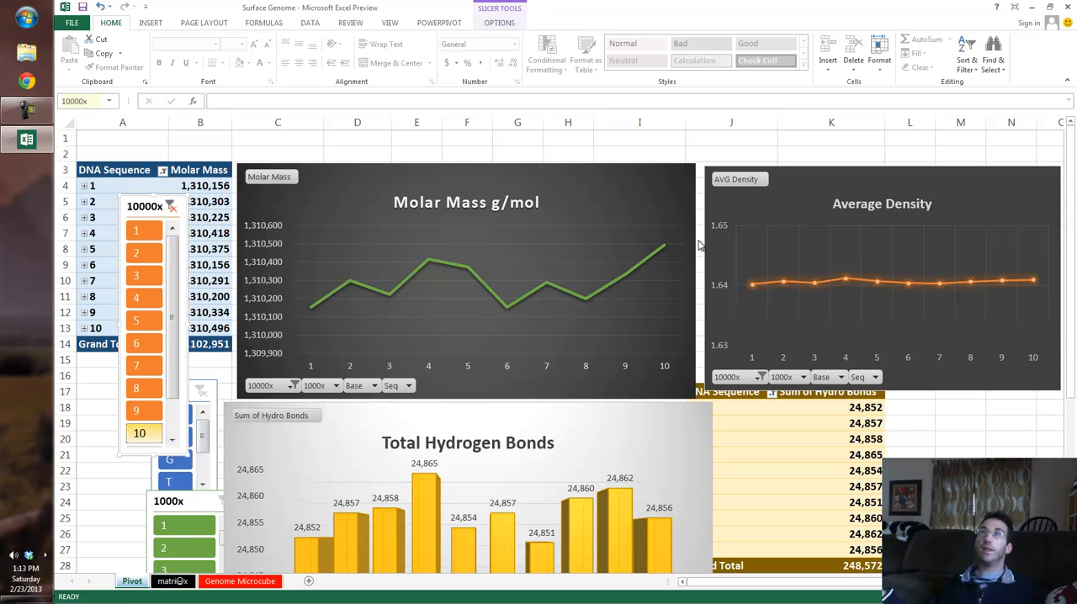
click(139, 432)
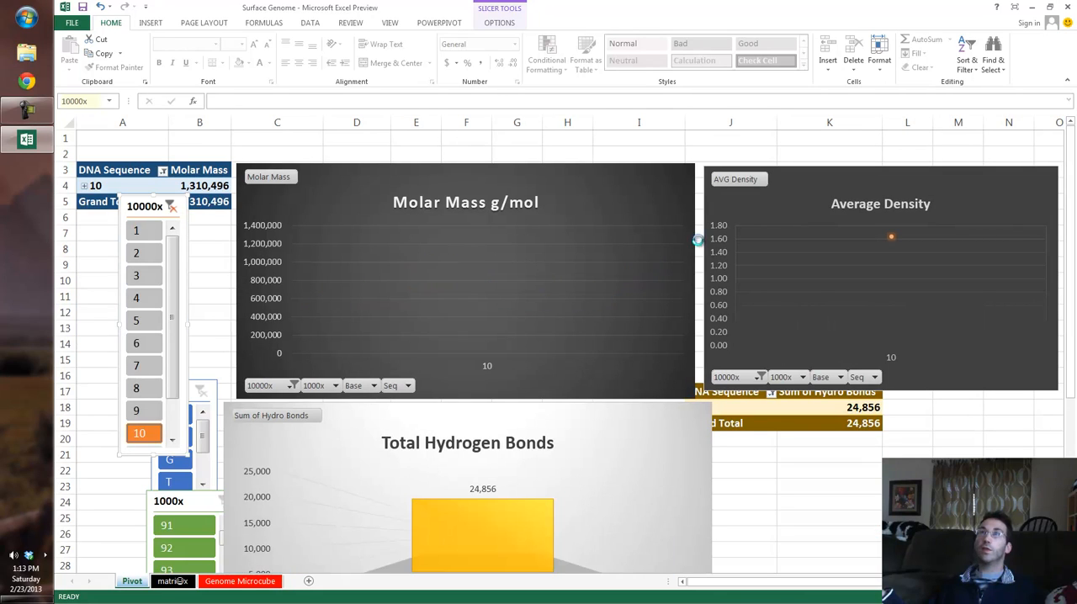
Step: Expand segment 10 in the Molar Mass, AVG Density and Sum of Hydro Bonds pivot tables, shifting the hydrogen bonds chart aside for access
scroll(697, 242, down, 4)
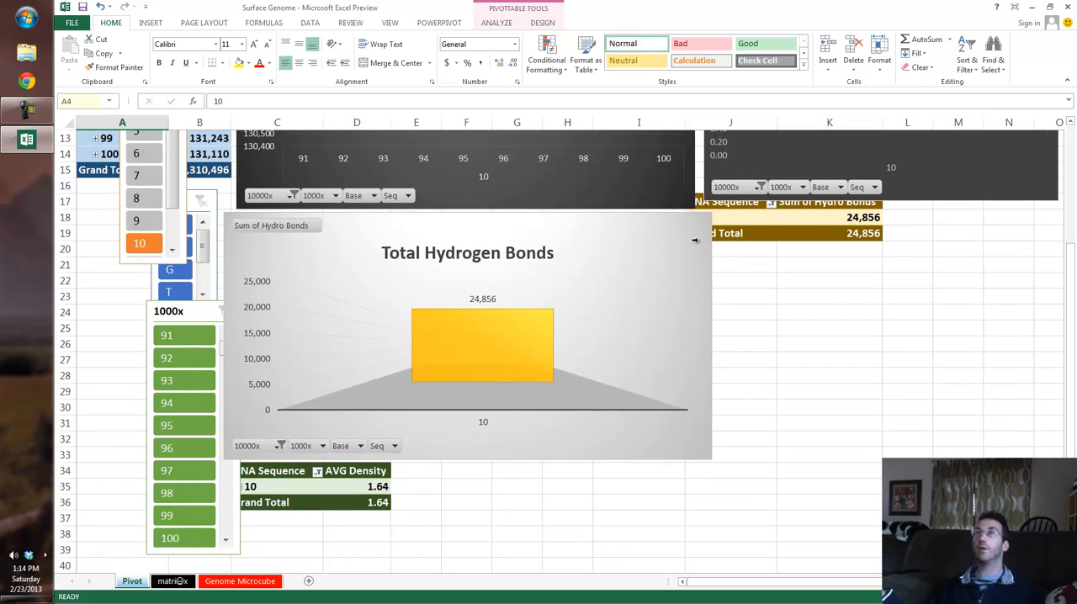
click(243, 486)
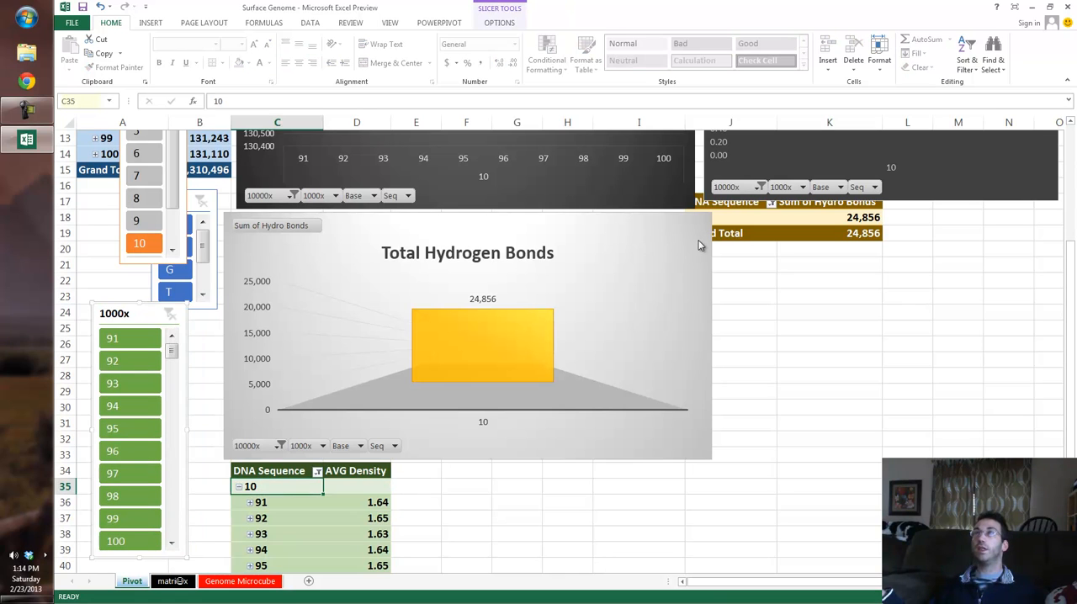
scroll(698, 245, up, 4)
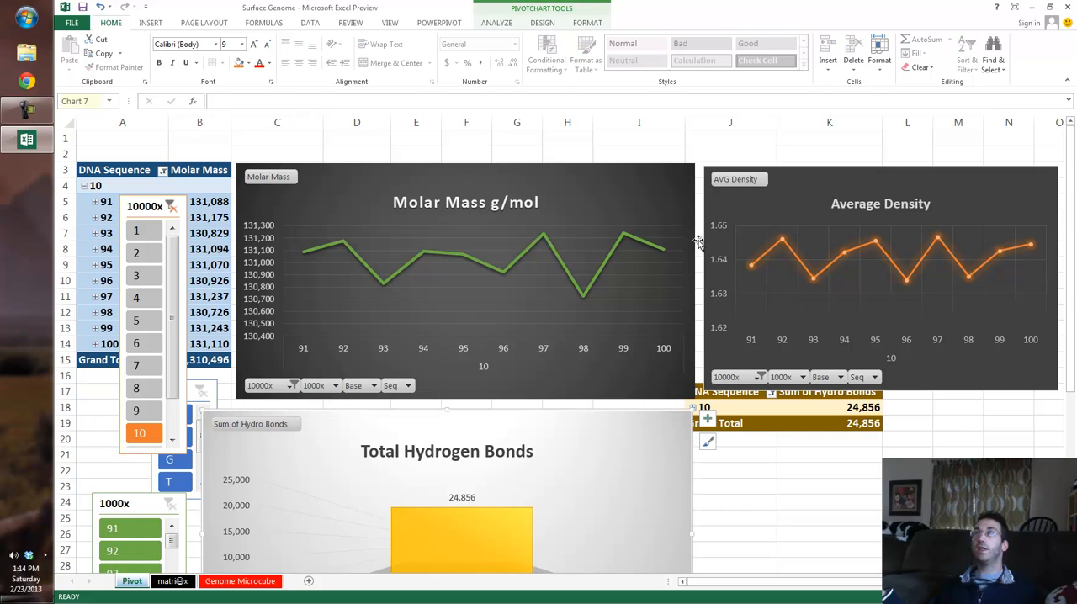
drag(689, 420, 671, 421)
click(695, 407)
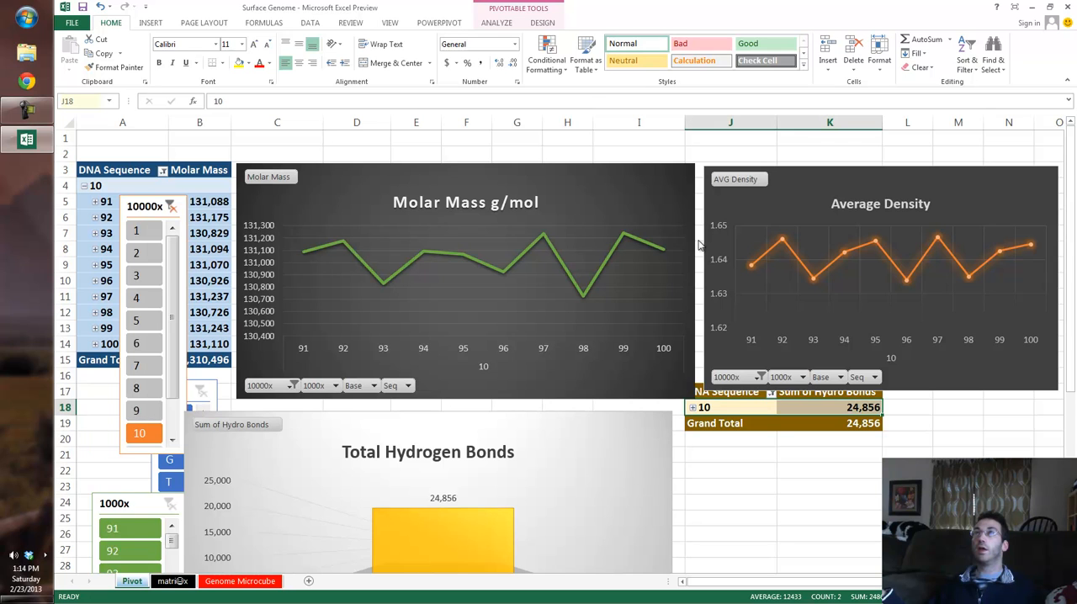
click(692, 407)
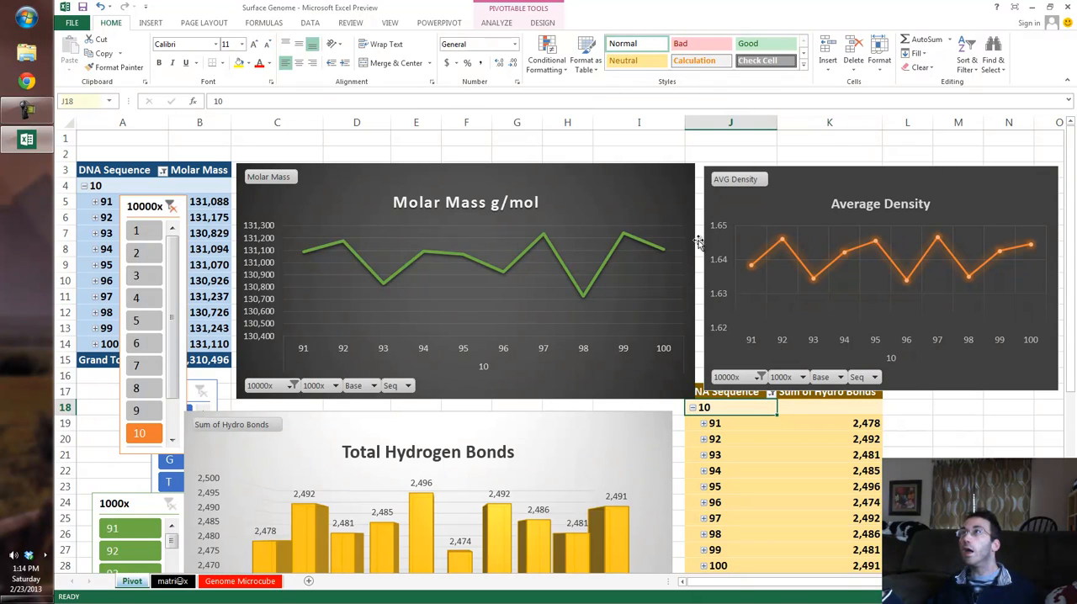
Step: Move the Total Hydrogen Bonds chart back beneath the Molar Mass chart and rearrange the 1000x and 10000x slicers over the Molar Mass pivot table
scroll(698, 242, down, 3)
scroll(698, 243, up, 3)
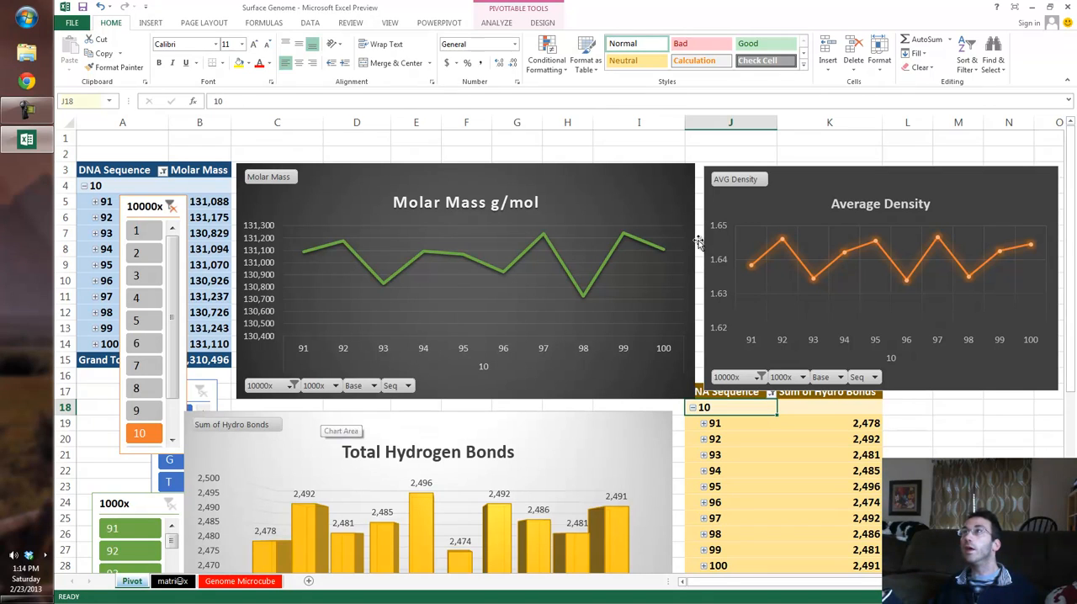
drag(322, 417, 373, 413)
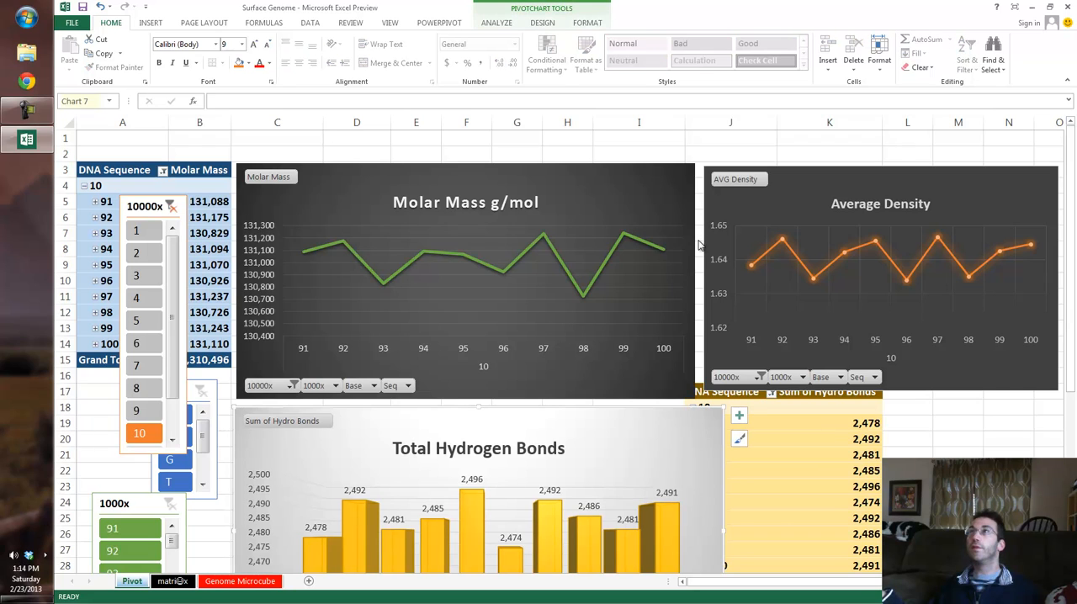
drag(114, 503, 99, 286)
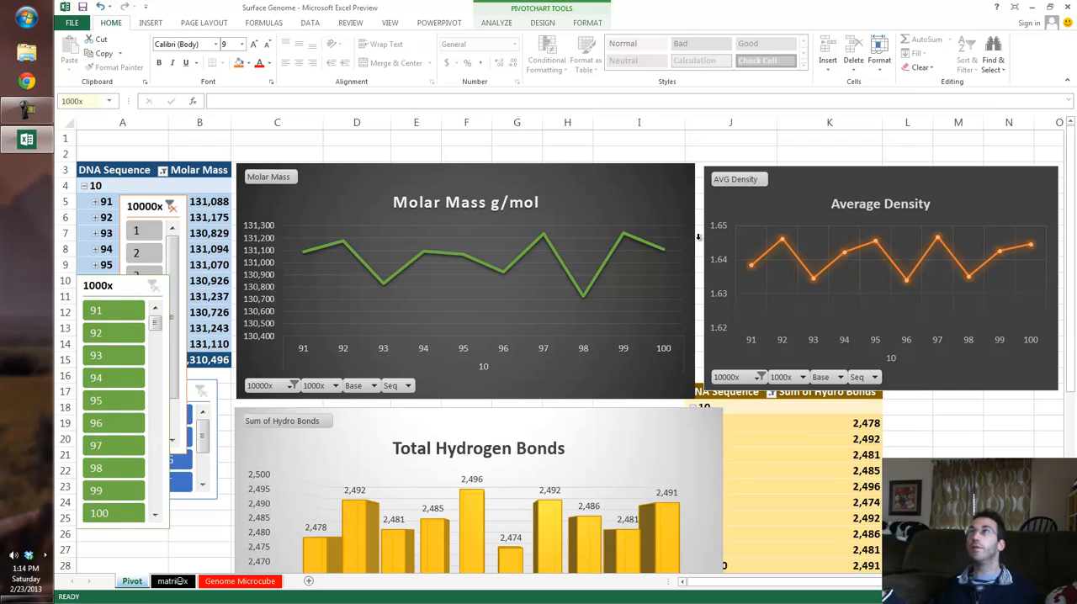
drag(144, 206, 179, 214)
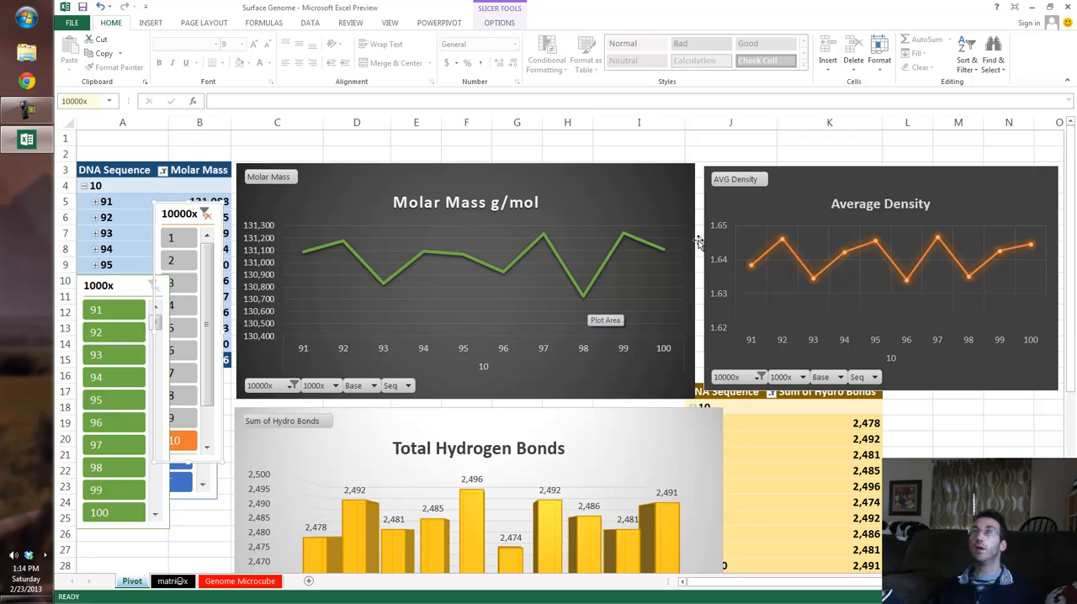
Step: Compare the Total Hydrogen Bonds chart with the Molar Mass and Average Density charts across subsegments 91 to 100
scroll(698, 242, down, 1)
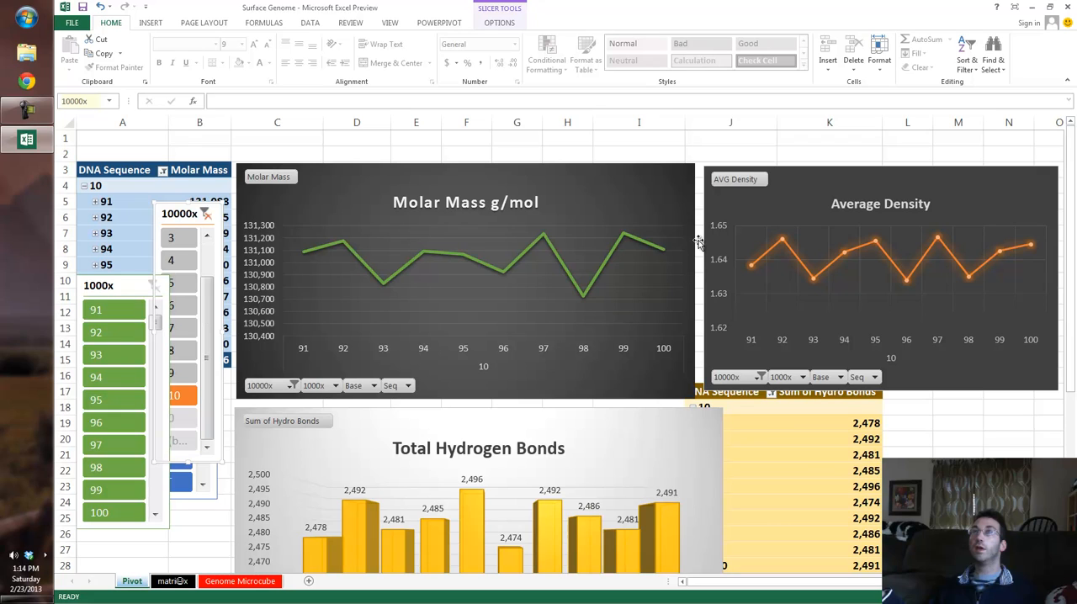
key(Escape)
scroll(698, 242, down, 3)
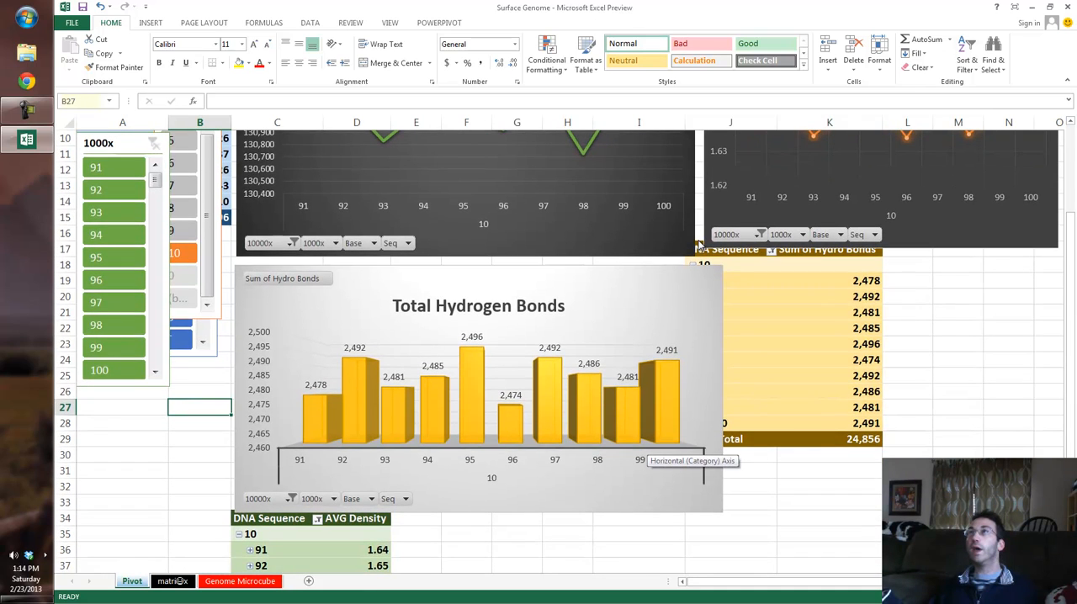
scroll(698, 244, up, 2)
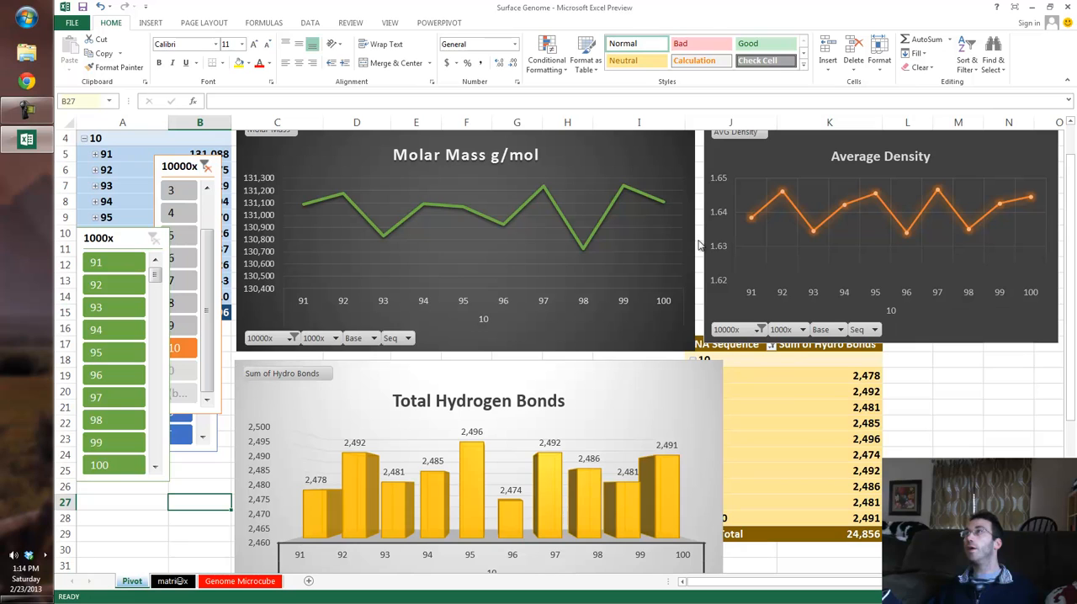
scroll(698, 244, down, 1)
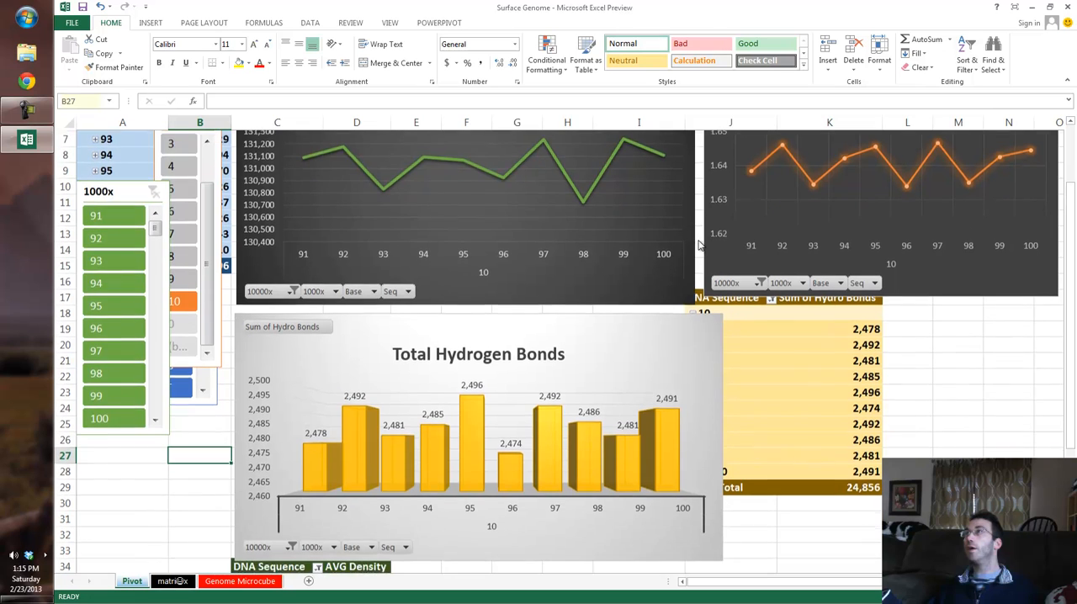
scroll(698, 242, up, 2)
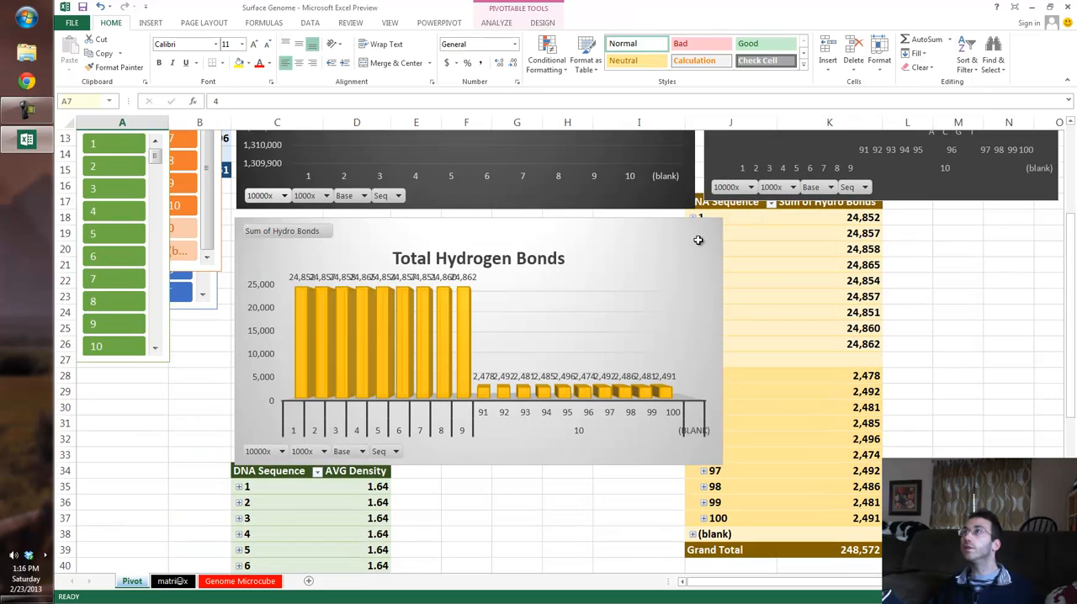
Step: Collapse the entire 10000x field in the AVG Density and Sum of Hydro Bonds pivot tables
right_click(273, 506)
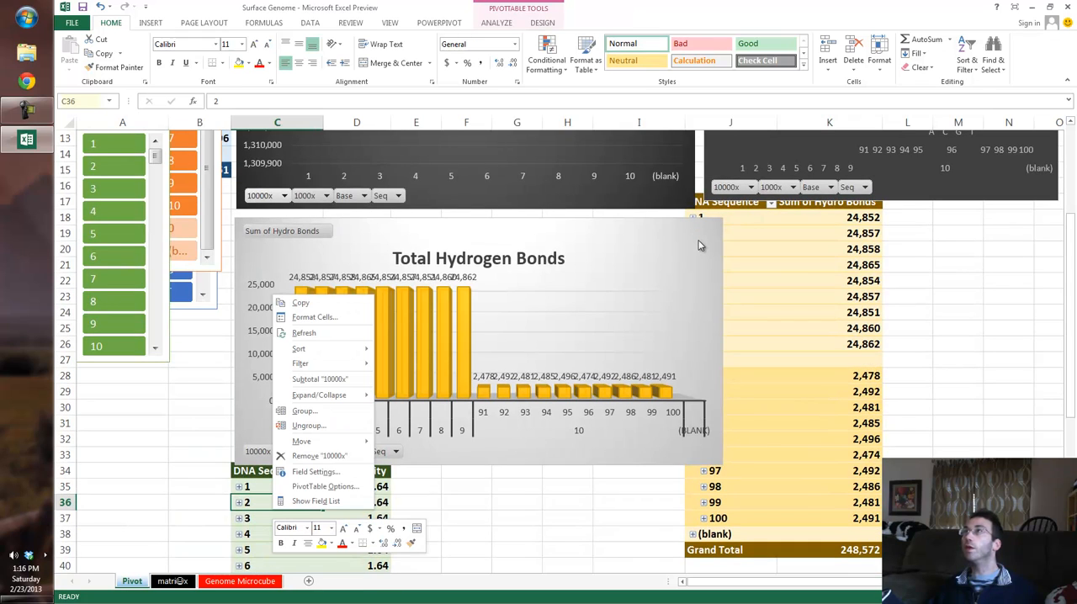
mouse_move(320, 395)
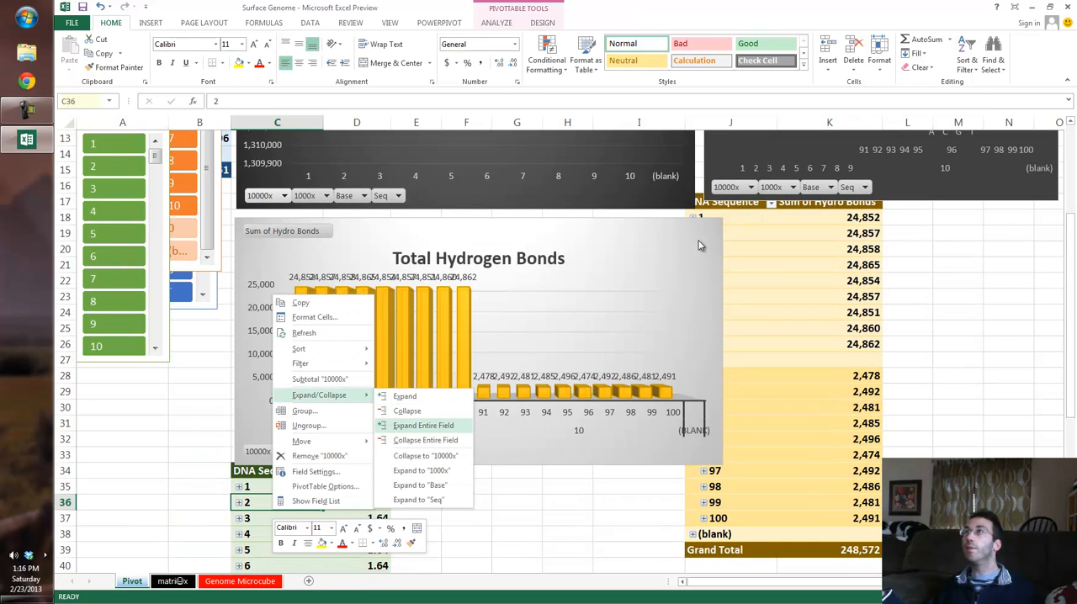
click(420, 441)
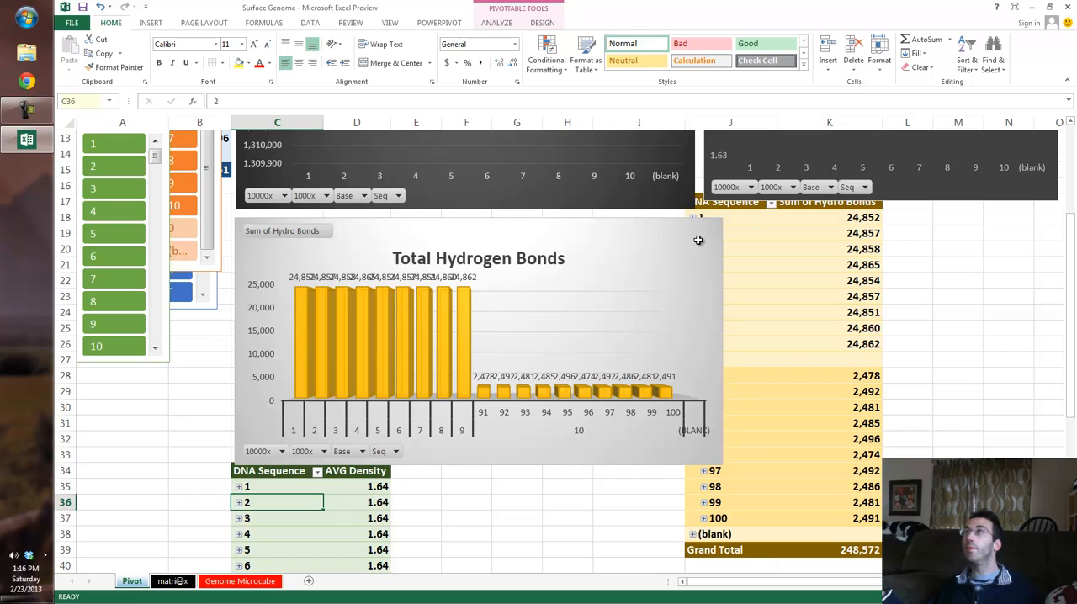
right_click(785, 324)
click(744, 281)
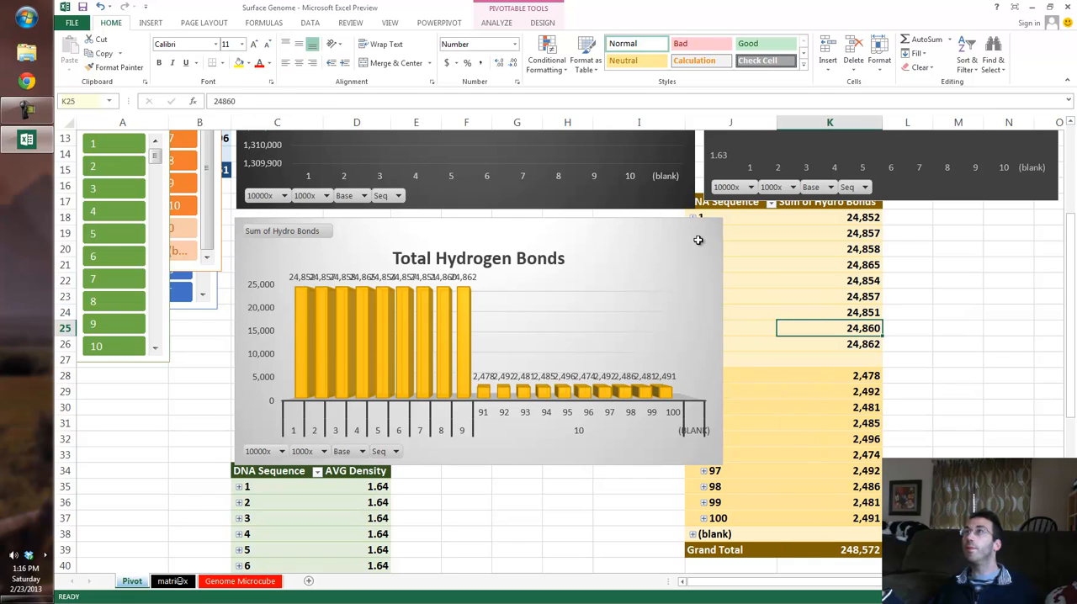
right_click(744, 281)
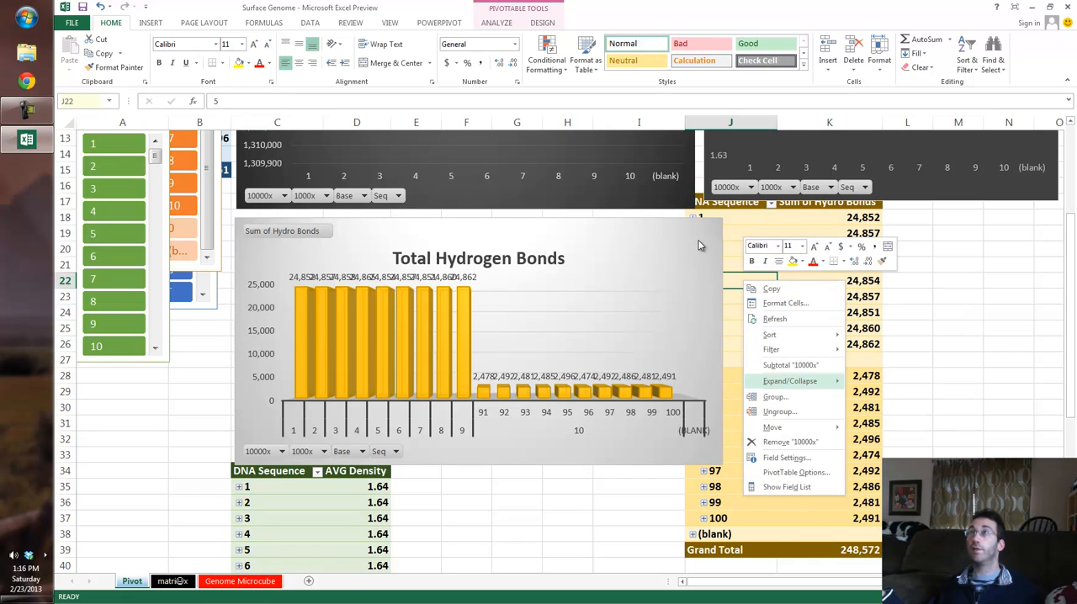
mouse_move(789, 381)
click(892, 427)
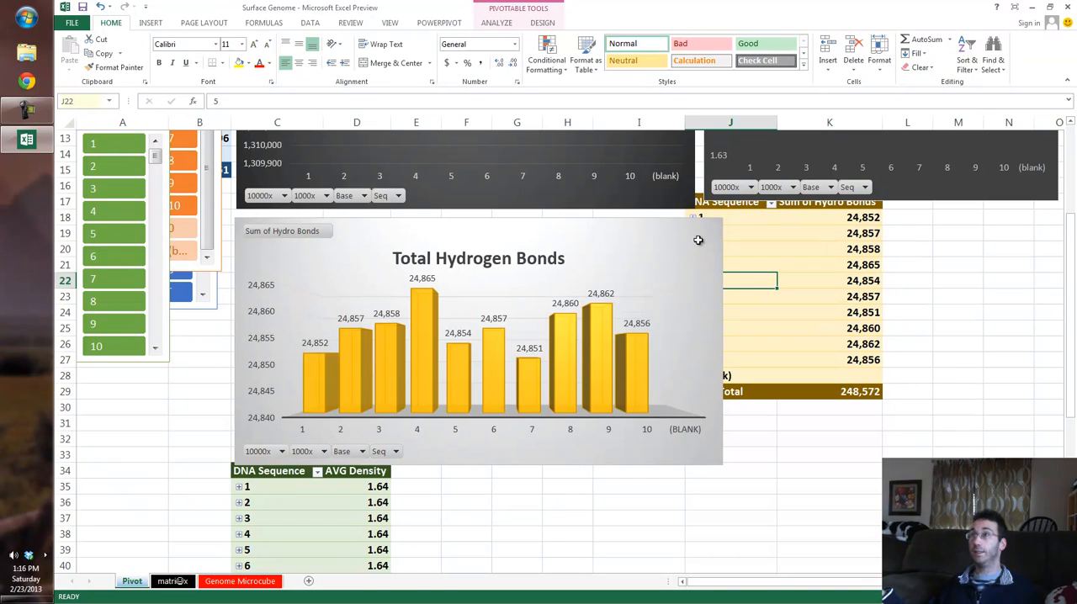
click(639, 519)
scroll(640, 518, up, 4)
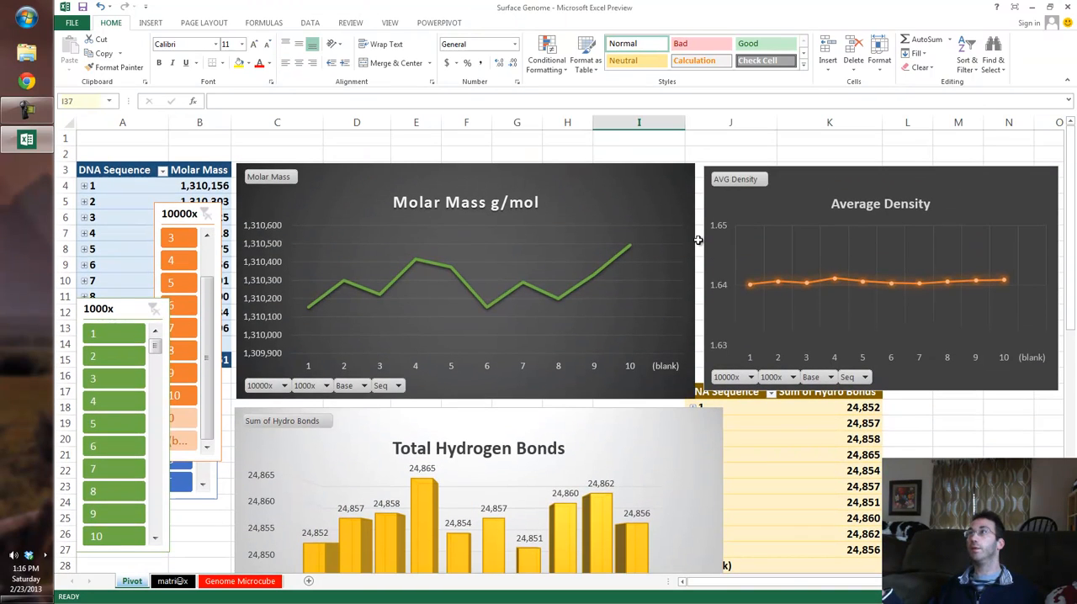
Step: Insert 2Base Seq and 3Base Seq slicers for the Molar Mass pivot table
click(122, 218)
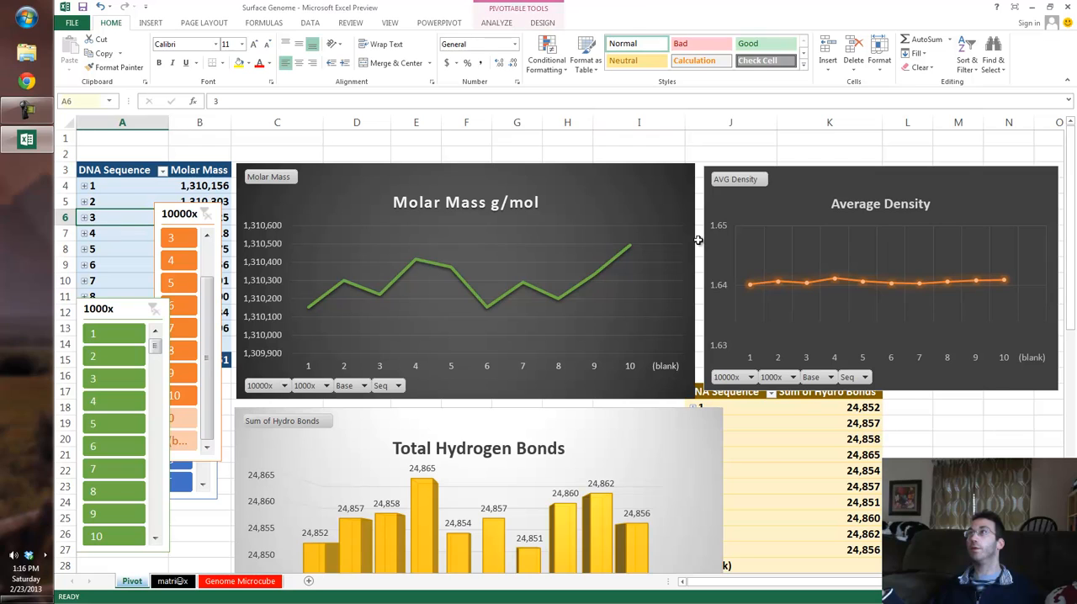
click(496, 23)
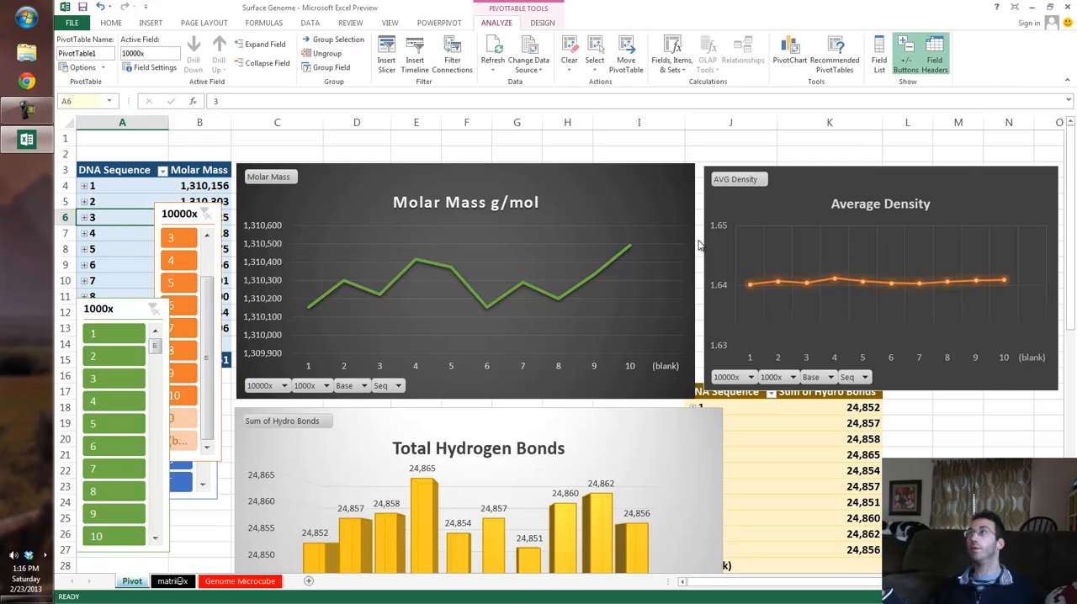
click(387, 59)
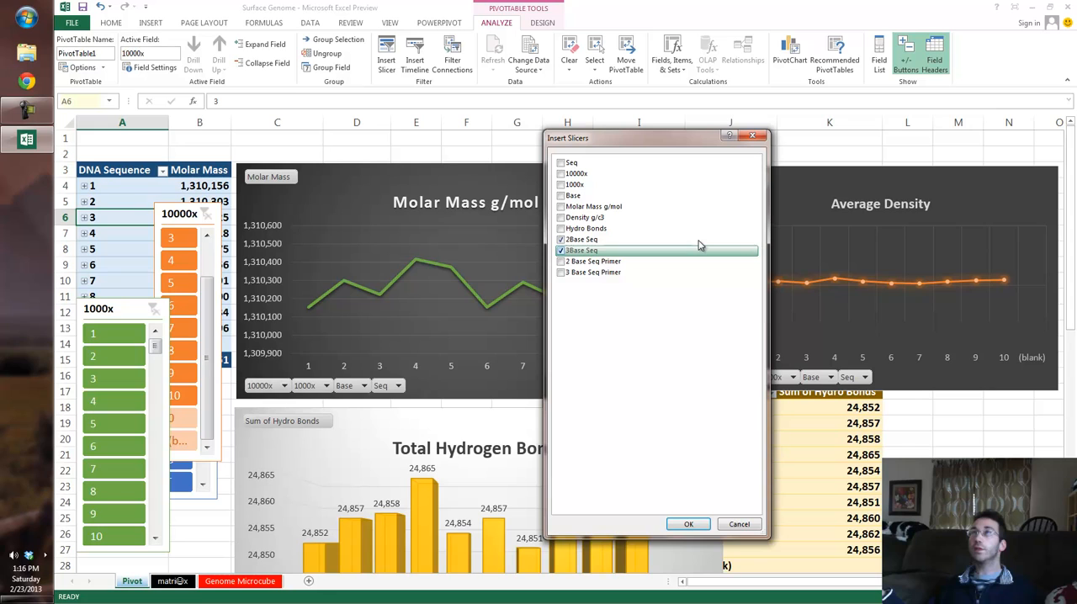
key(Return)
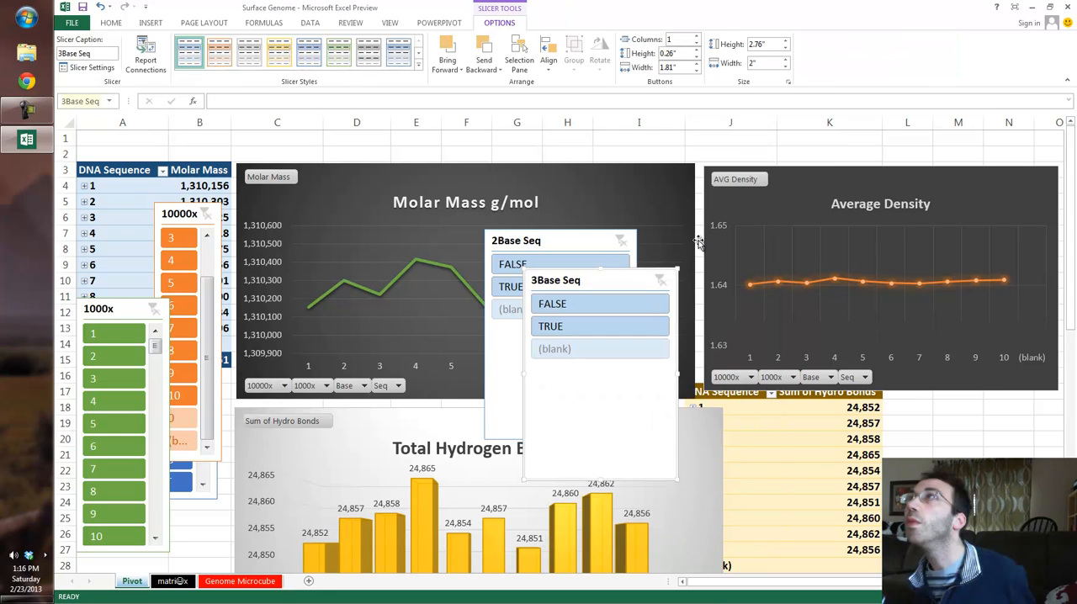
Step: Place both new slicers over the Molar Mass pivot table, sizing 3Base Seq to 2.26" by 1.17" and 2Base Seq to 2.36" by 1.55"
mouse_move(589, 280)
mouse_down()
mouse_move(433, 316)
mouse_move(264, 274)
mouse_move(217, 317)
mouse_move(264, 333)
mouse_up()
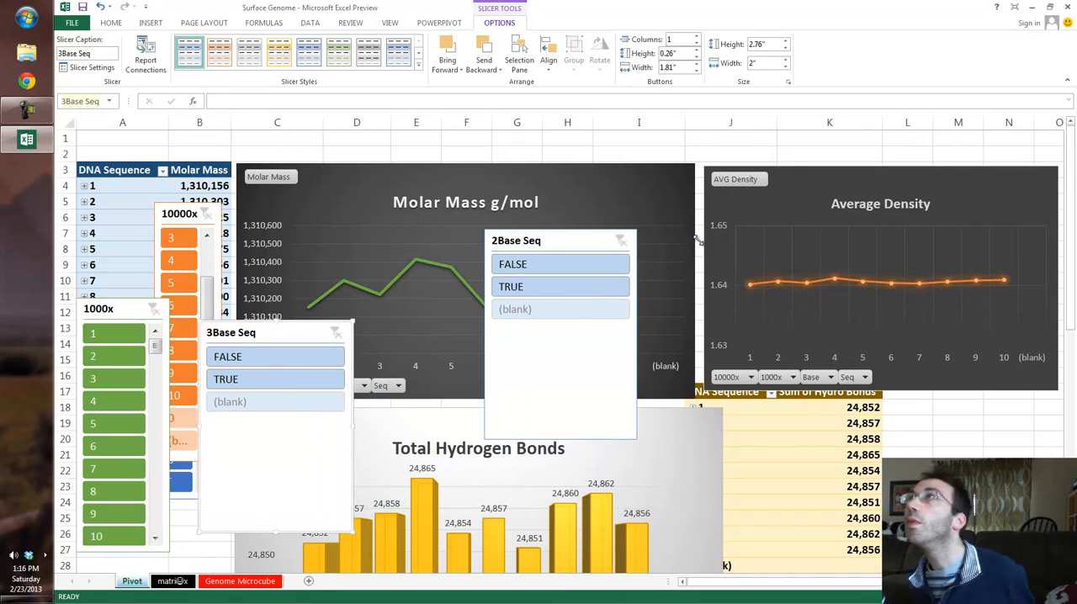
mouse_move(199, 321)
mouse_down()
mouse_move(263, 362)
mouse_move(143, 241)
mouse_move(143, 214)
mouse_up()
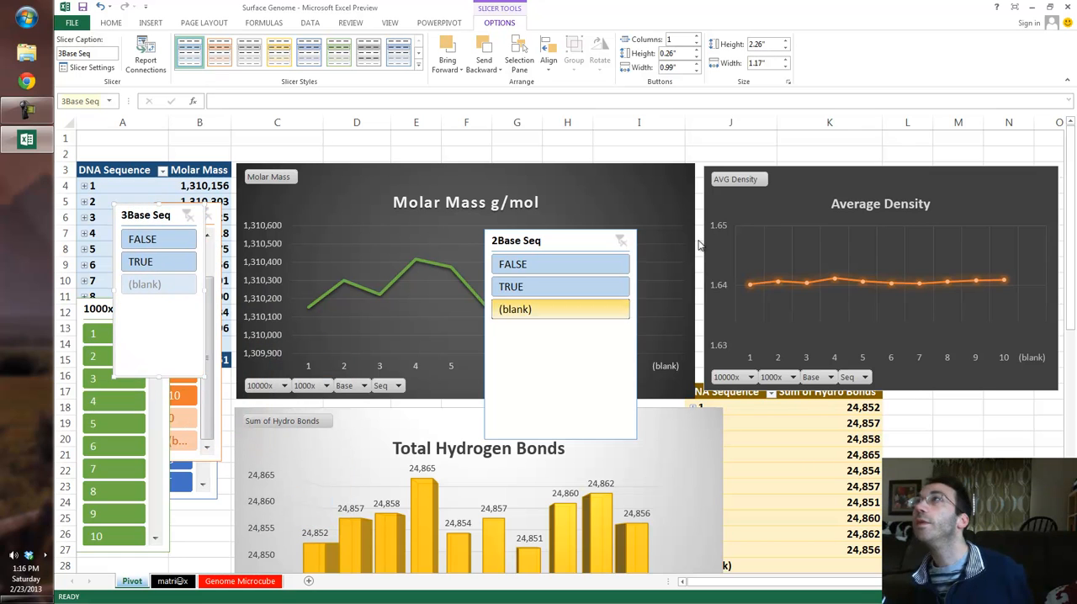
mouse_move(555, 241)
mouse_down()
mouse_move(258, 366)
mouse_move(279, 417)
mouse_move(311, 347)
mouse_up()
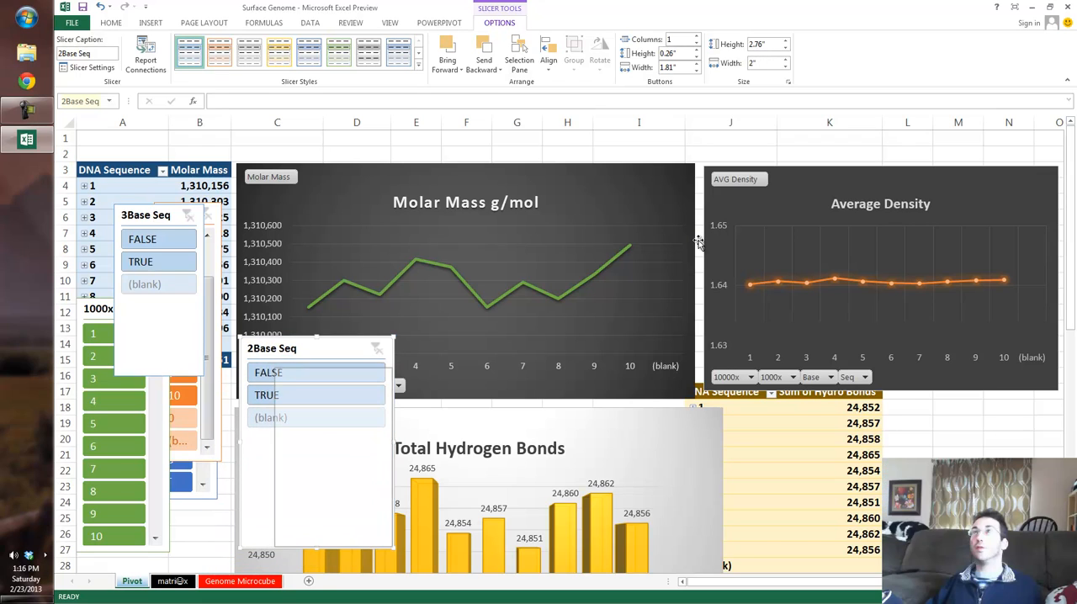
mouse_move(241, 338)
mouse_down()
mouse_move(274, 371)
mouse_move(72, 322)
mouse_move(79, 334)
mouse_up()
Step: Check the sequence columns on the Genome Microcube sheet, and move the Pivot sheet's 2Base Seq slicer onto the Molar Mass chart at 1.73" by 1.13"
click(240, 581)
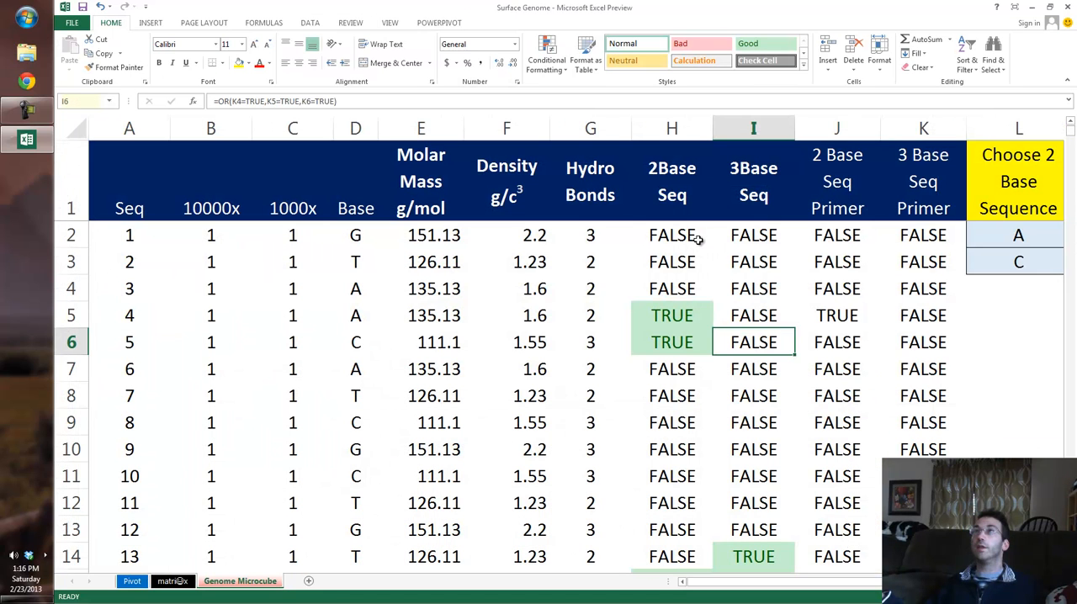
click(131, 581)
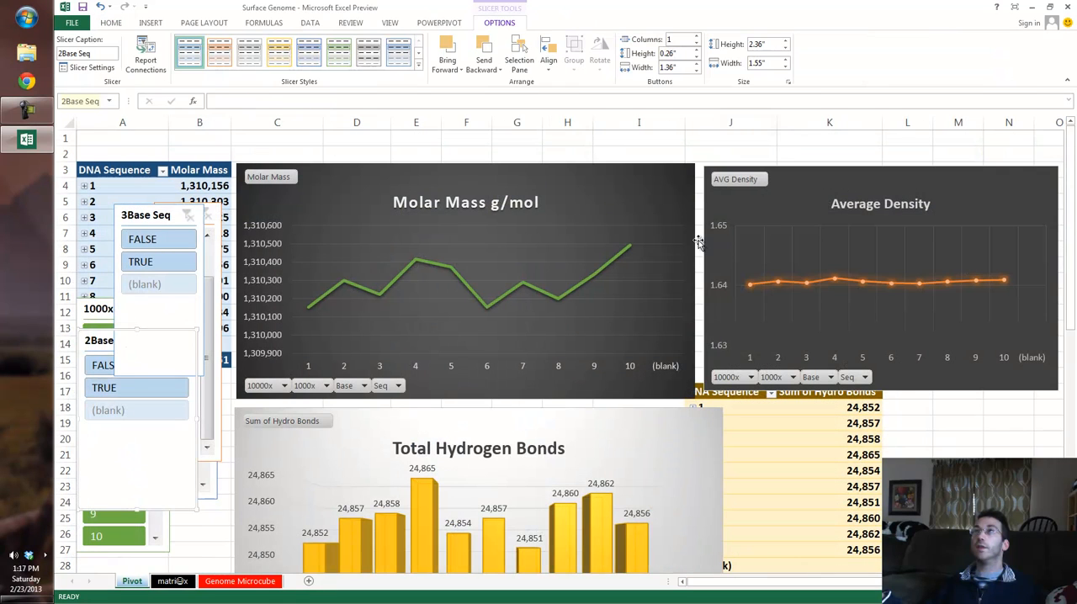
mouse_move(99, 341)
mouse_down()
mouse_move(170, 141)
mouse_move(405, 312)
mouse_move(568, 267)
mouse_move(571, 241)
mouse_up()
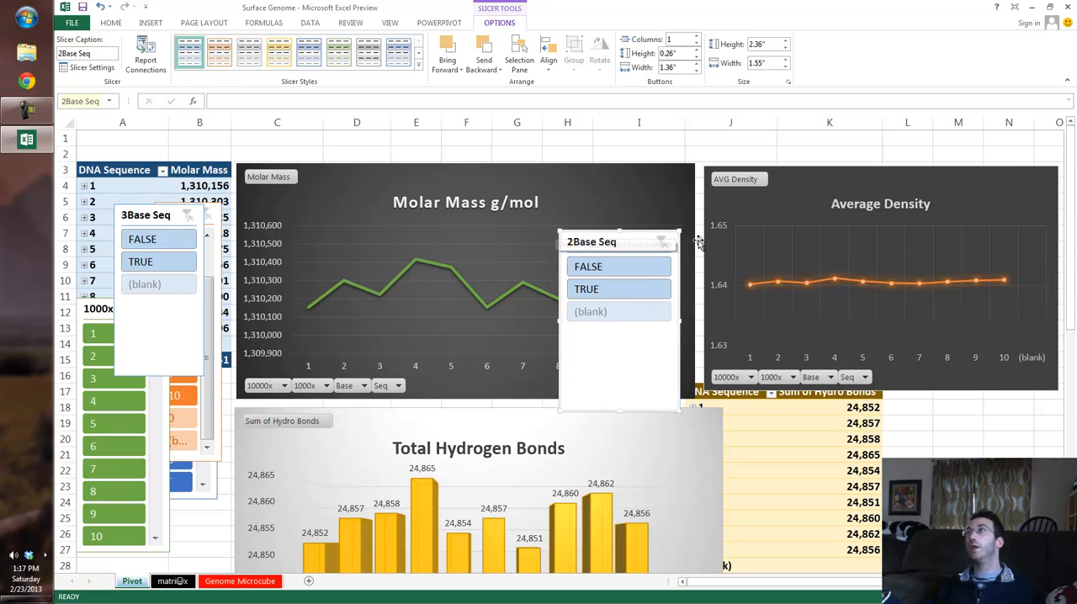
drag(559, 230, 592, 278)
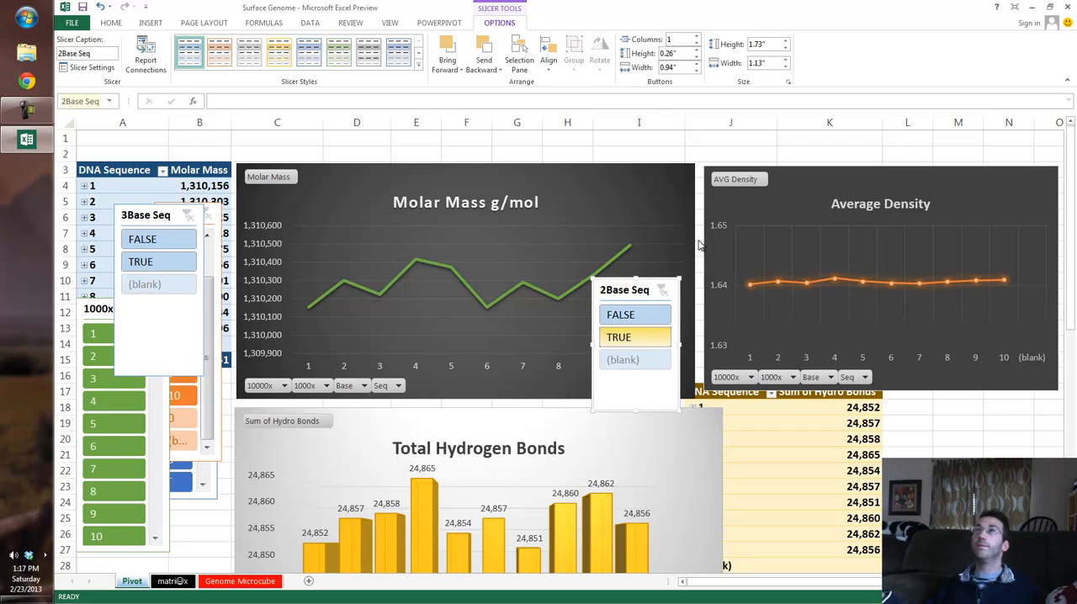
Step: Filter the Molar Mass pivot to TRUE for 2Base Seq and move that slicer to the lower edge of the Average Density chart
click(635, 337)
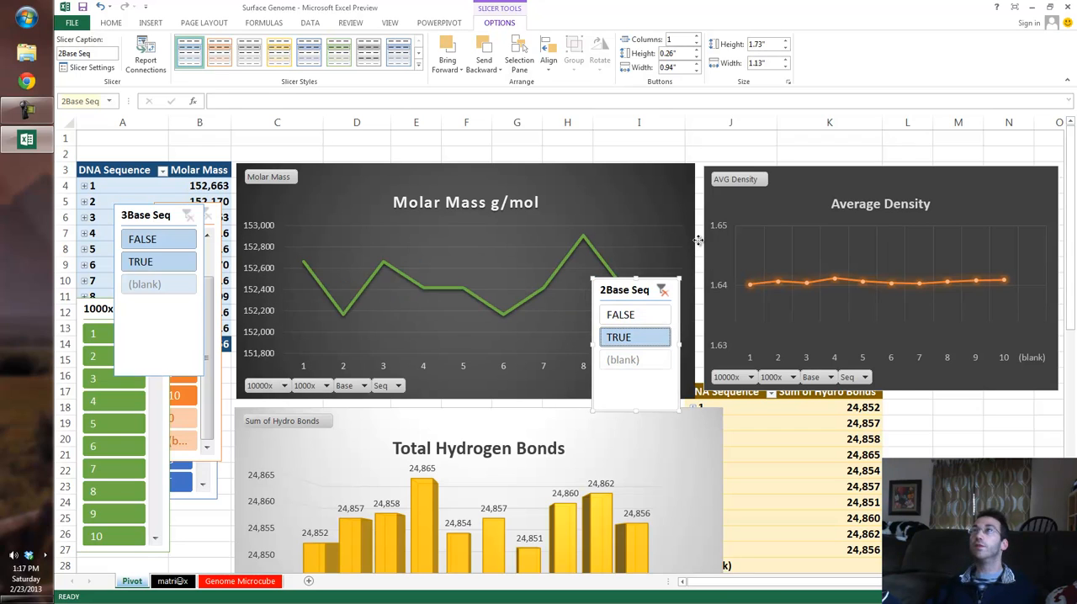
drag(624, 290, 846, 369)
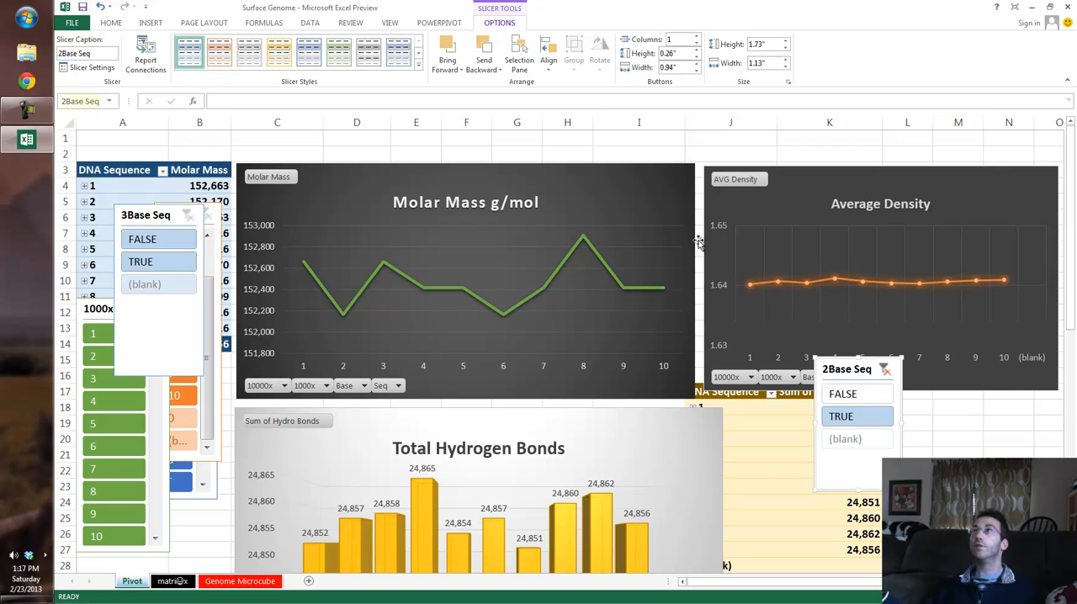
drag(847, 368, 896, 394)
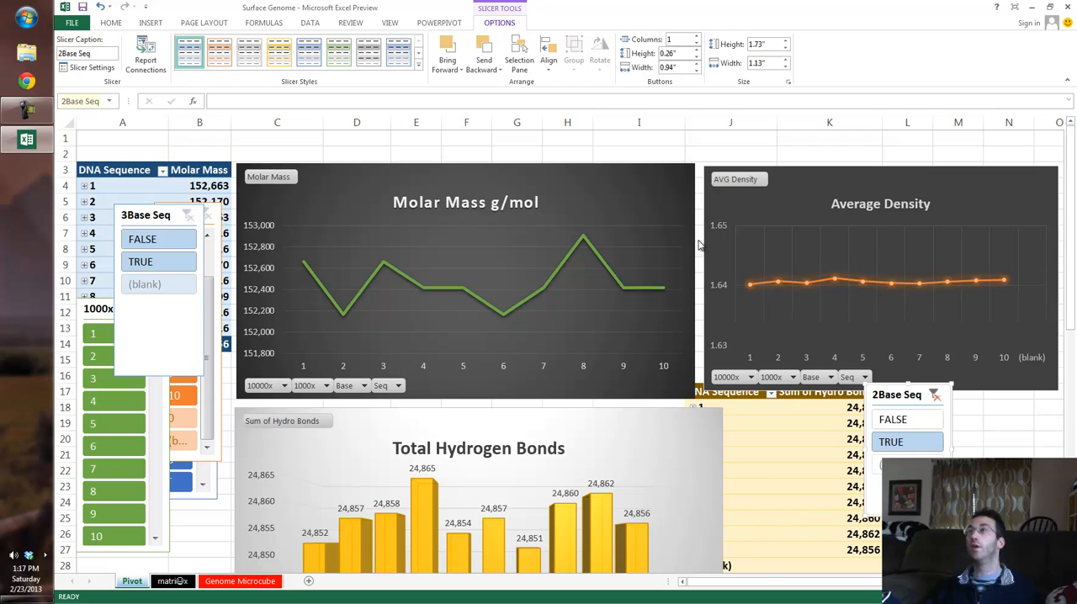
Step: Clear the 2Base Seq filter on the Molar Mass pivot and filter it to TRUE for 3Base Seq
key(Escape)
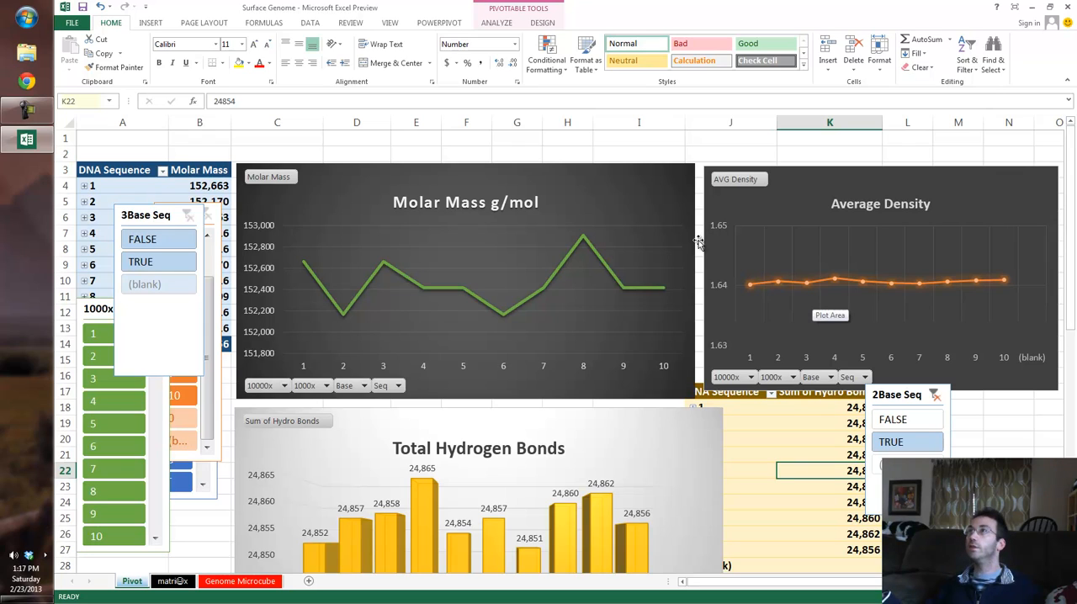
scroll(698, 242, down, 2)
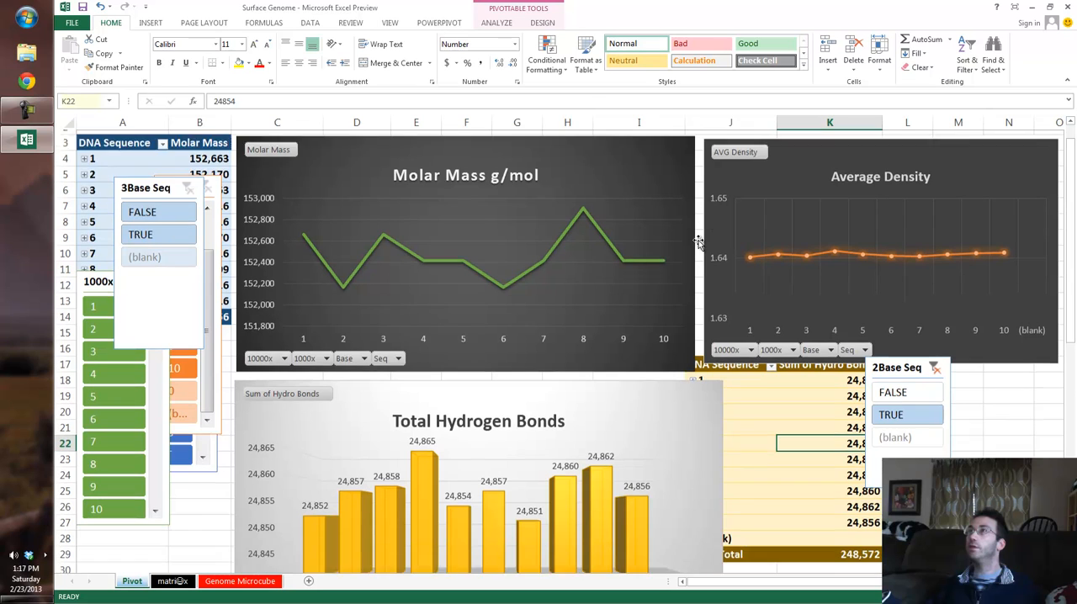
scroll(698, 242, up, 2)
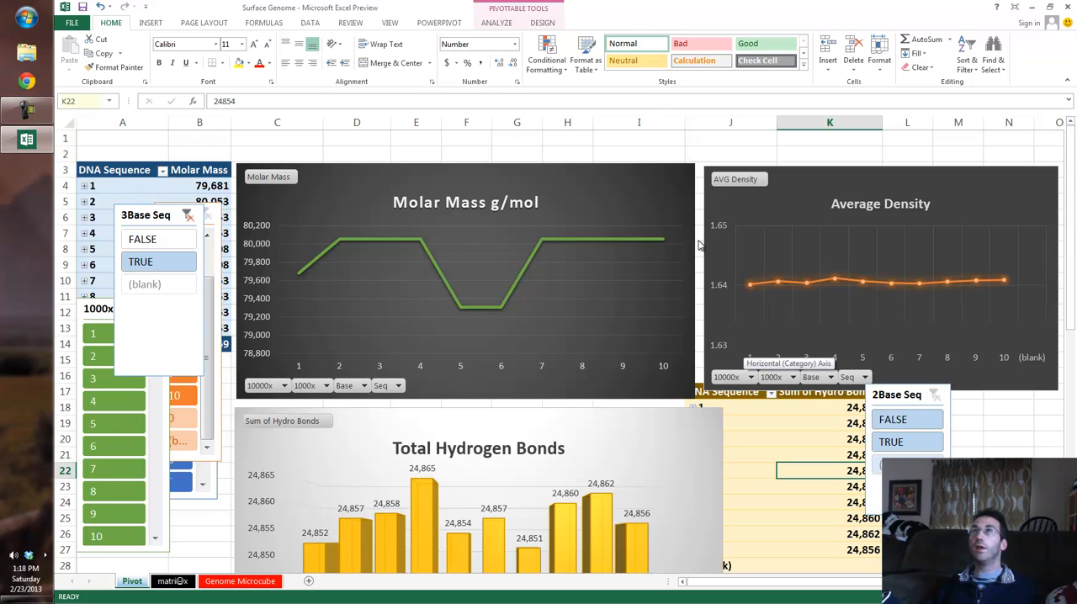
click(188, 215)
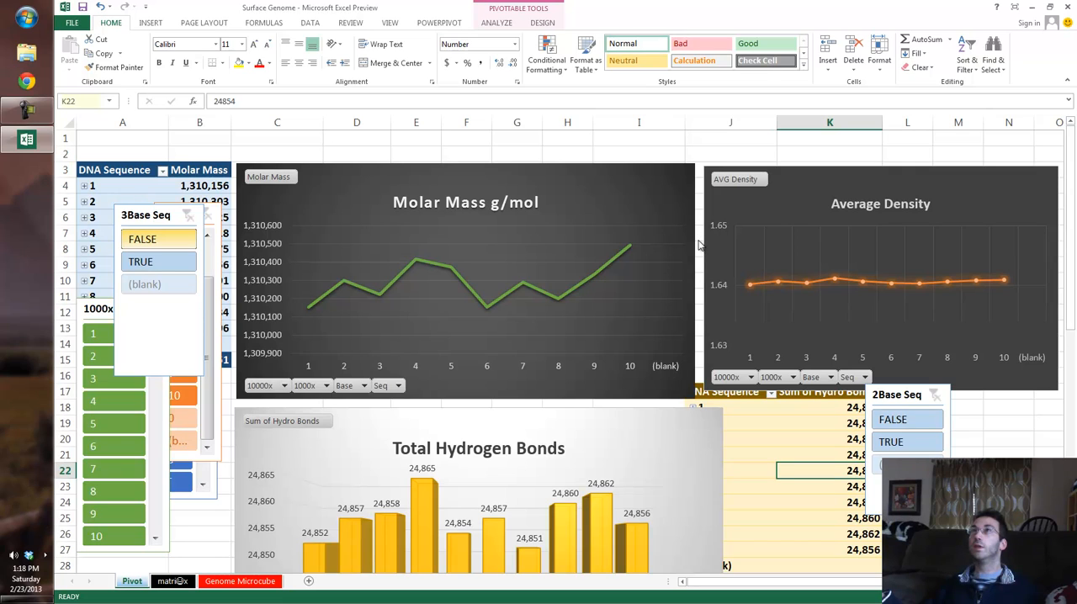
click(158, 262)
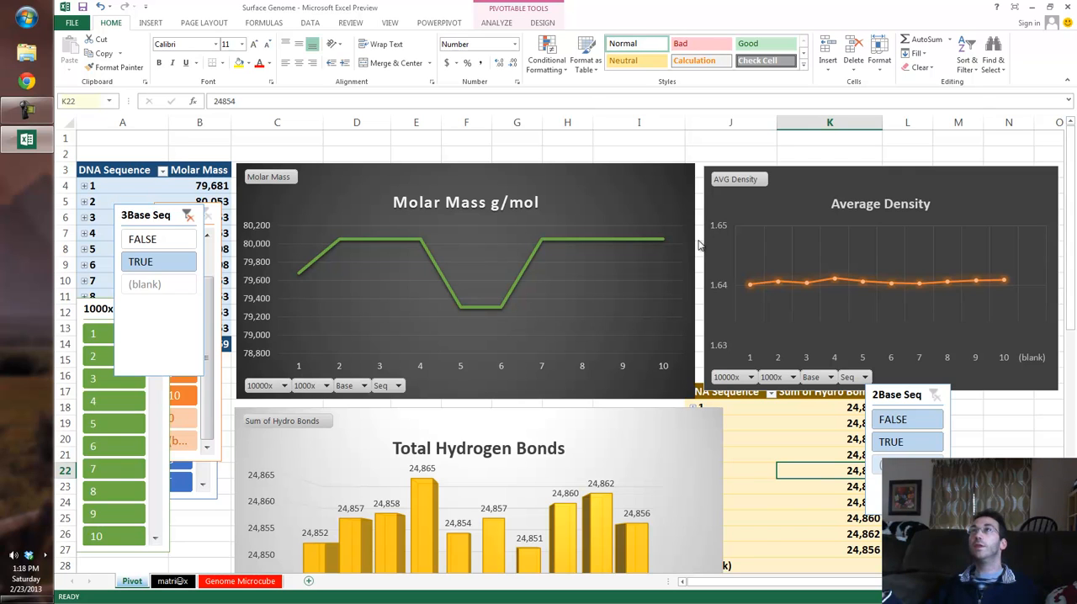
Step: Check the chosen 2-base and 3-base sequences on the Genome Microcube sheet and return to the Pivot sheet
key(ctrl+Page_Down)
key(ctrl+Page_Down)
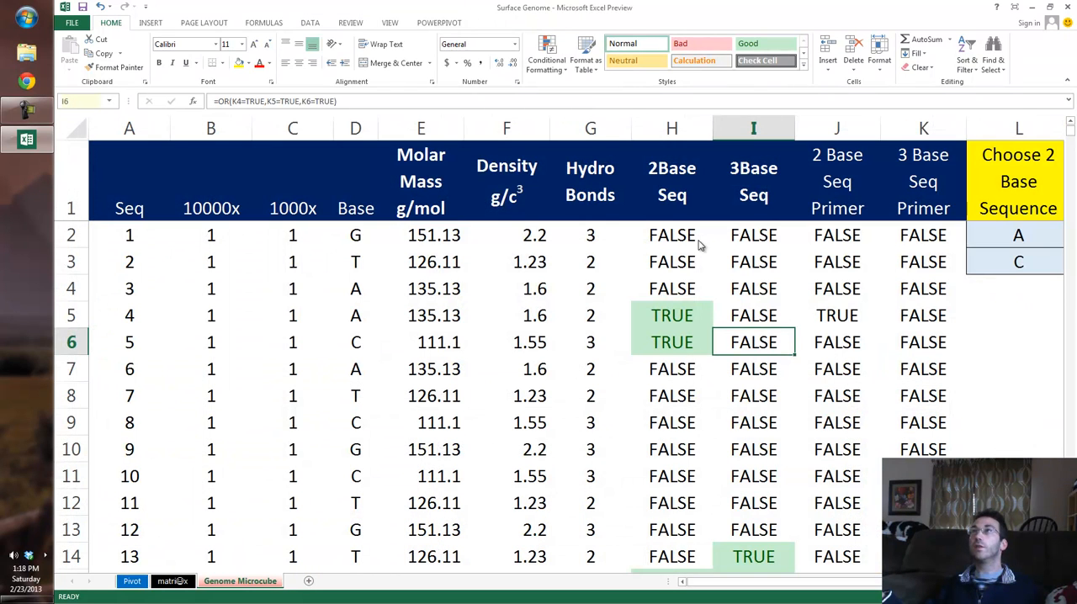
scroll(698, 244, right, 2)
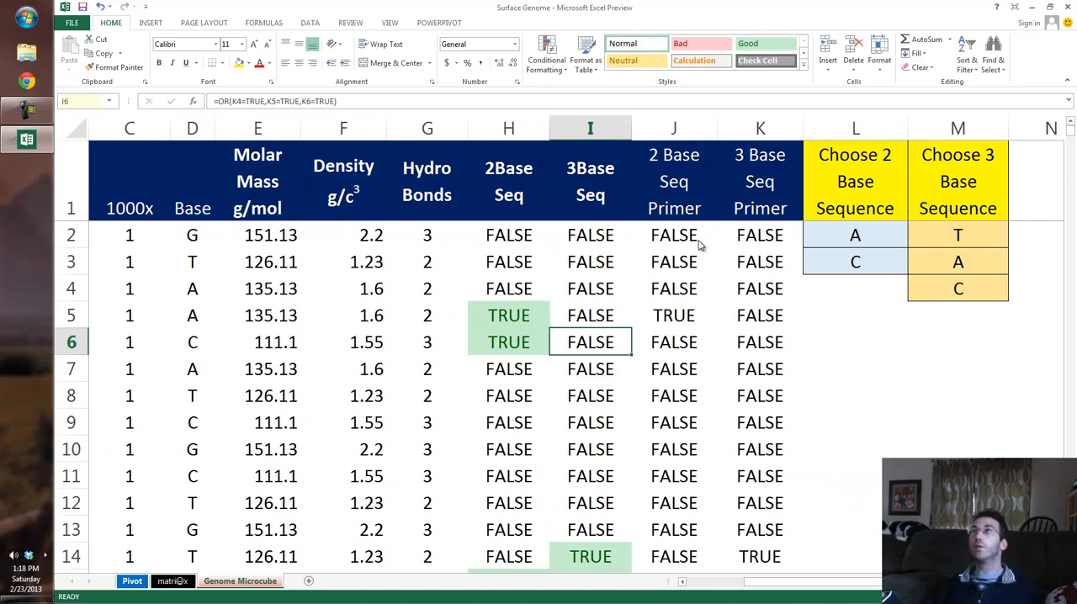
key(ctrl+Page_Up)
key(ctrl+Page_Up)
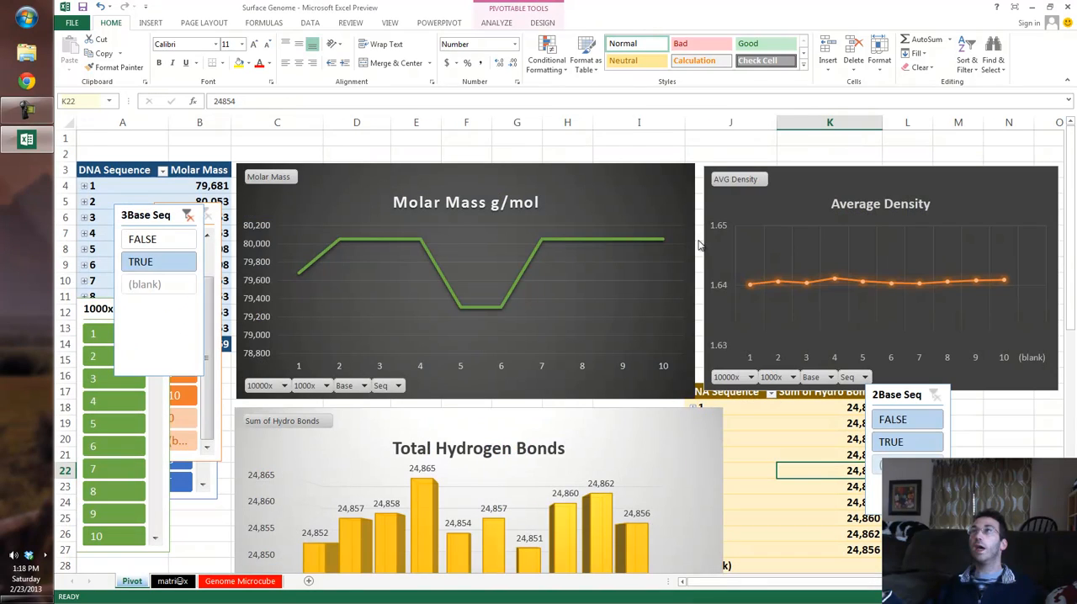
Step: Examine the filtered Molar Mass chart up close, including its line, value axis and sequence categories
scroll(698, 242, up, 7)
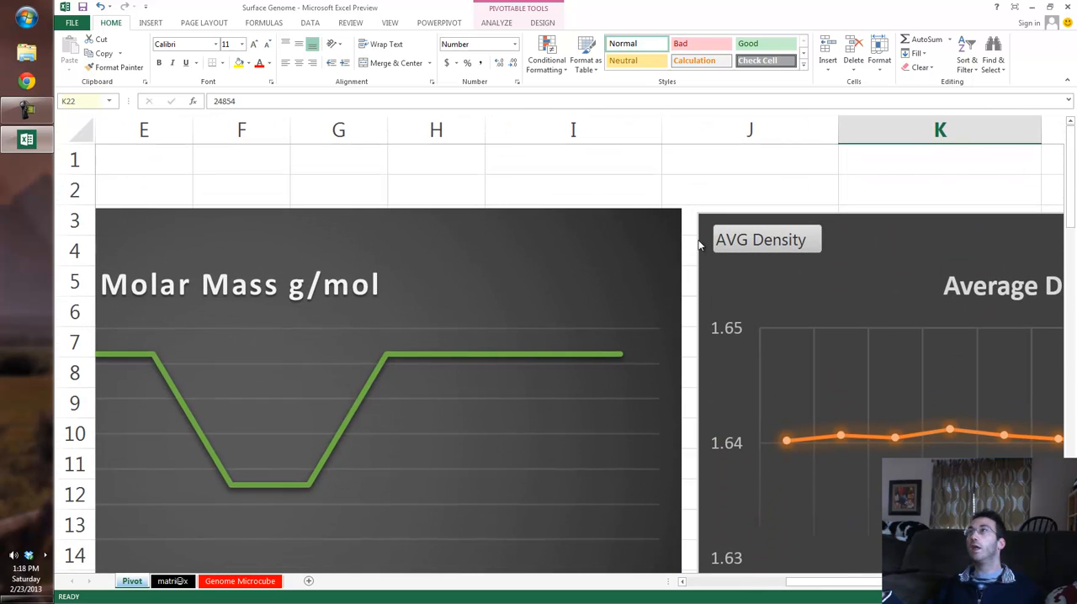
scroll(698, 244, left, 3)
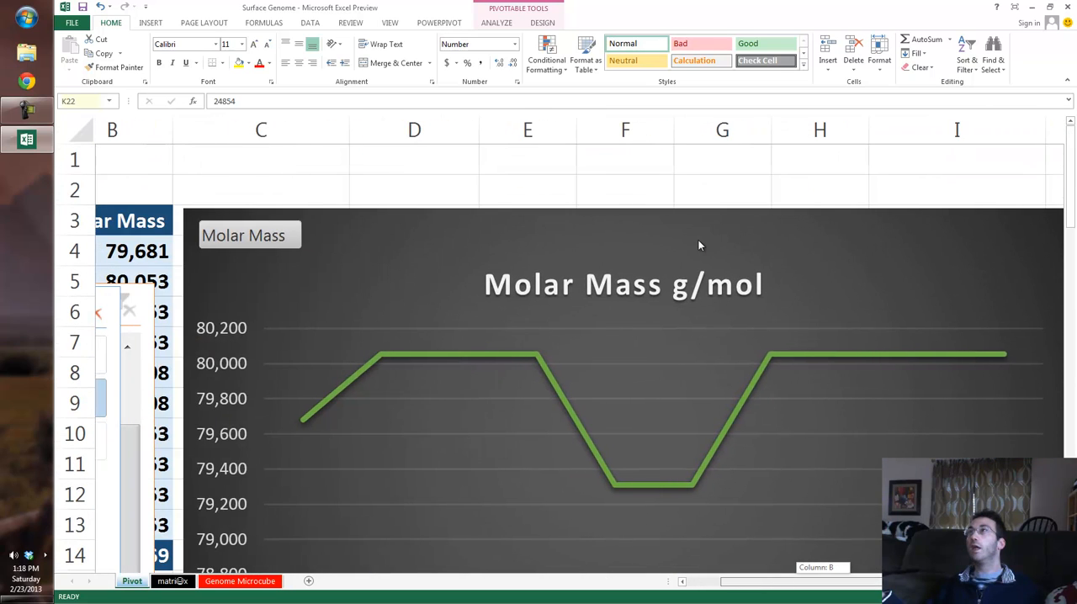
scroll(698, 244, left, 1)
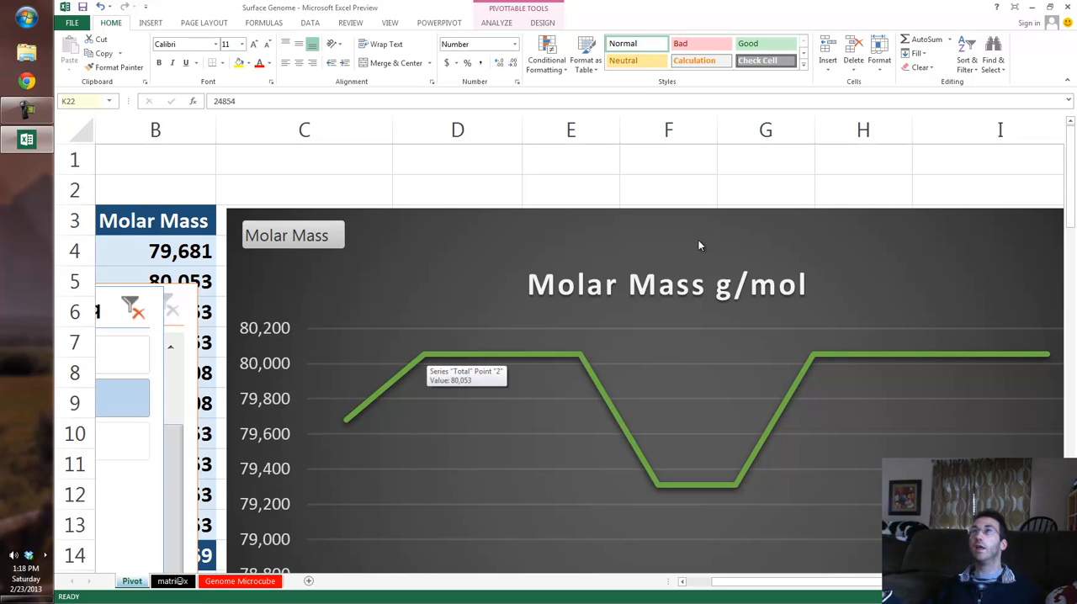
scroll(698, 244, down, 3)
scroll(698, 244, down, 1)
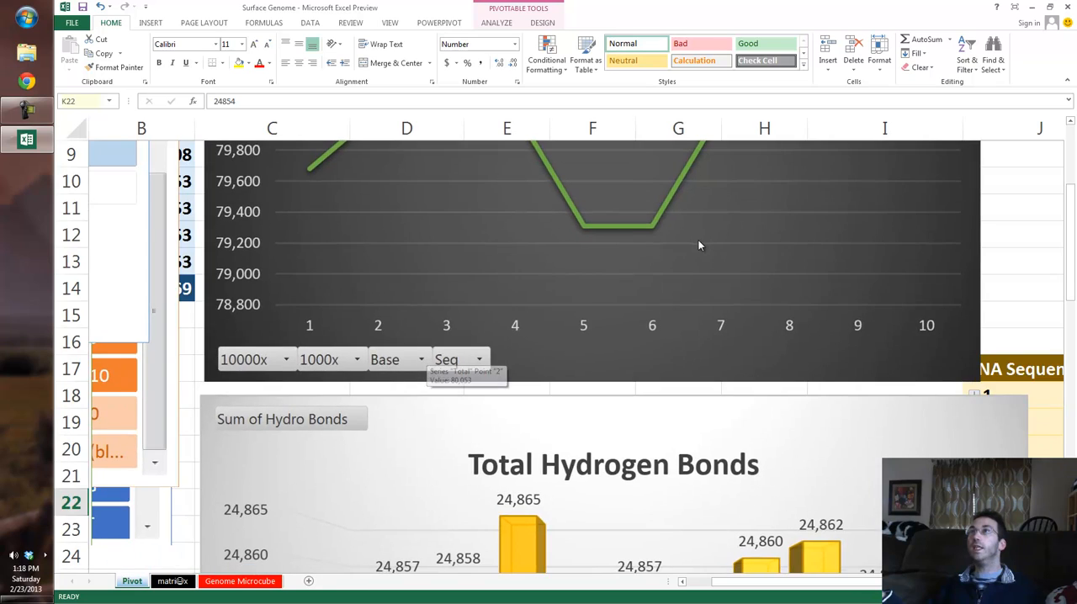
scroll(698, 244, up, 3)
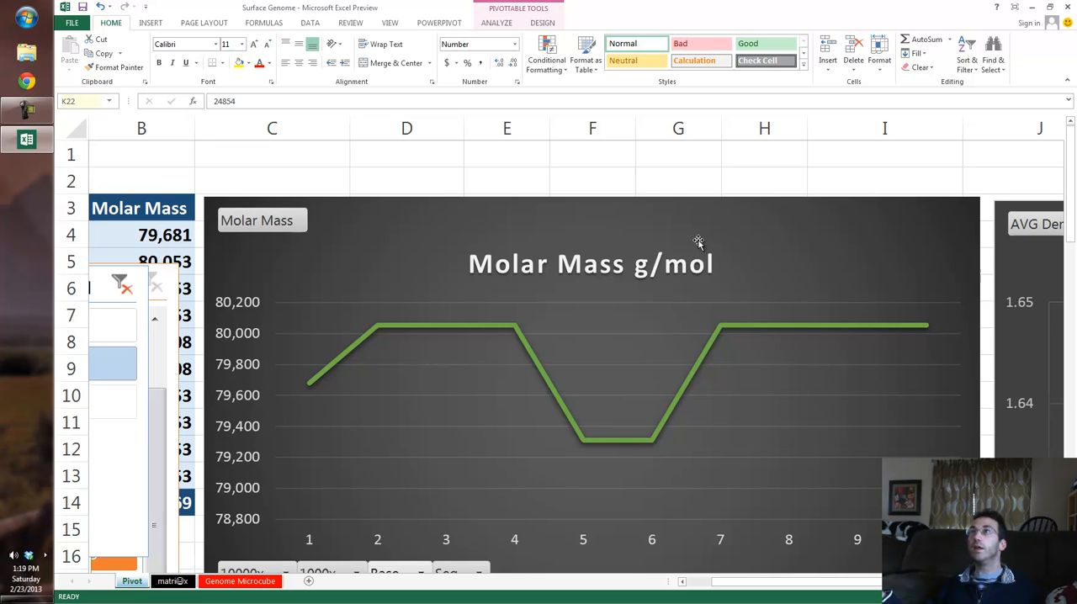
scroll(698, 242, down, 5)
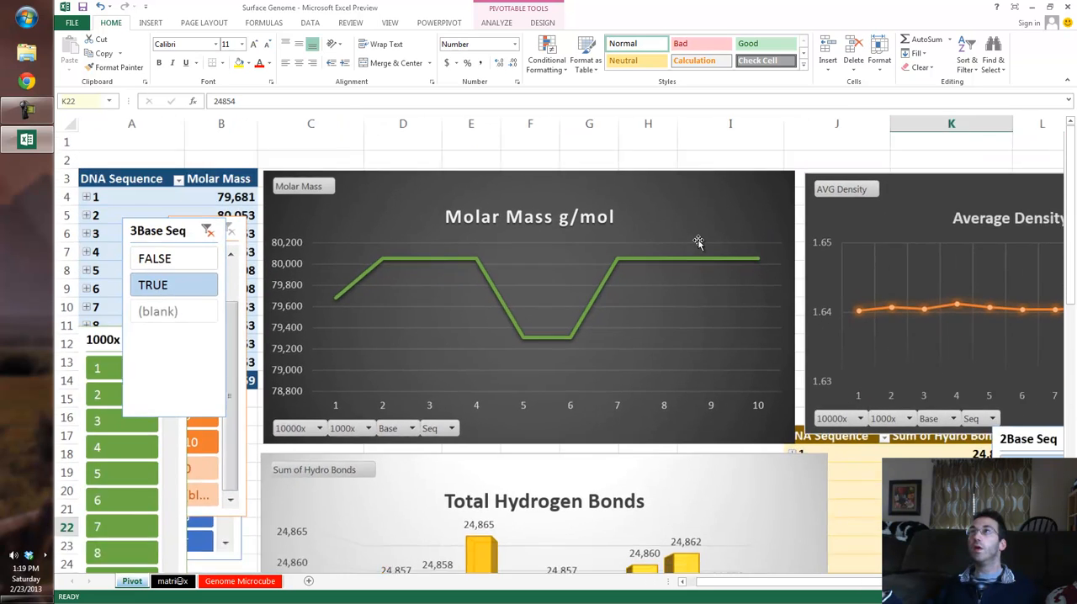
scroll(698, 244, down, 6)
scroll(698, 244, up, 6)
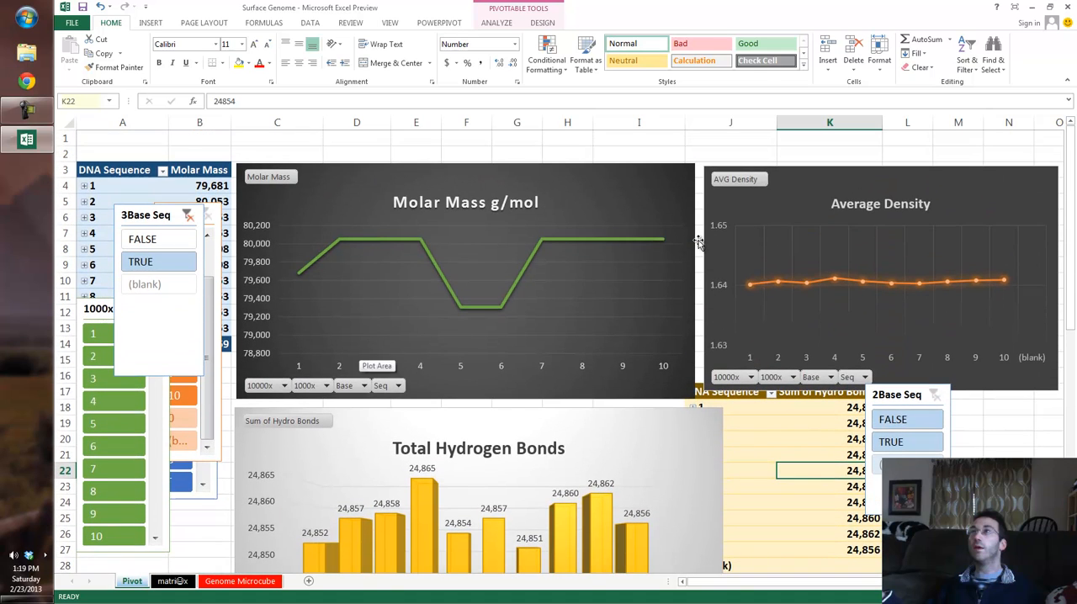
Step: Insert a 3Base Seq slicer for the AVG Density pivot table
scroll(699, 244, down, 4)
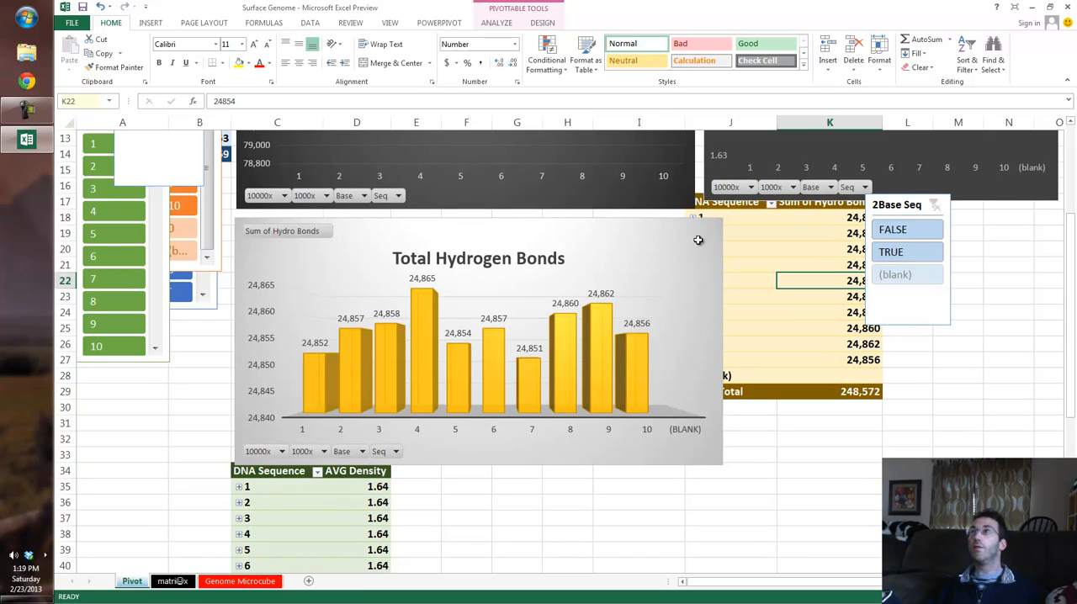
click(292, 503)
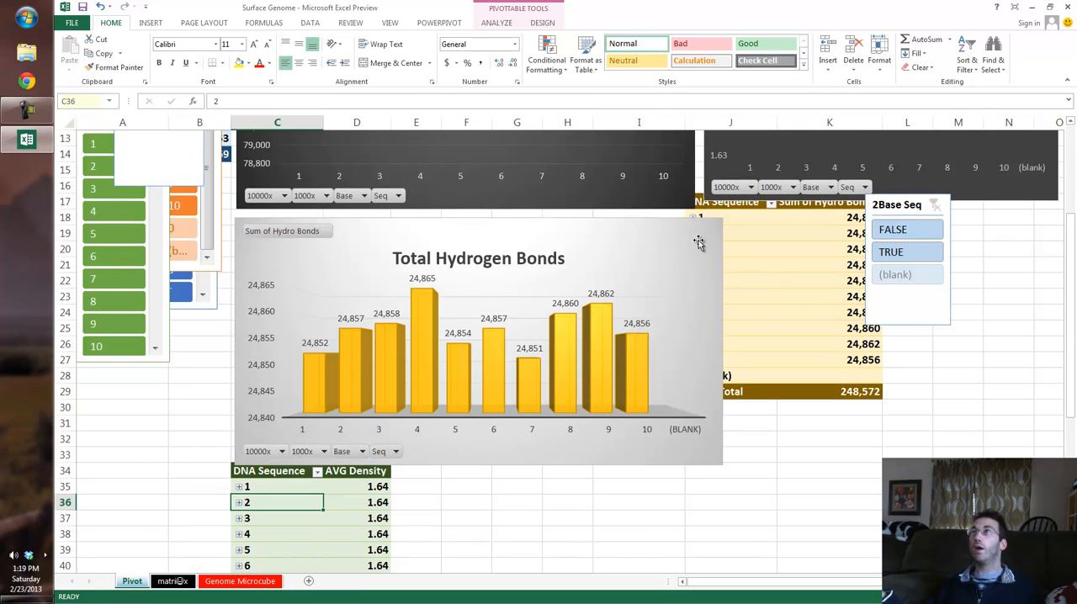
click(496, 23)
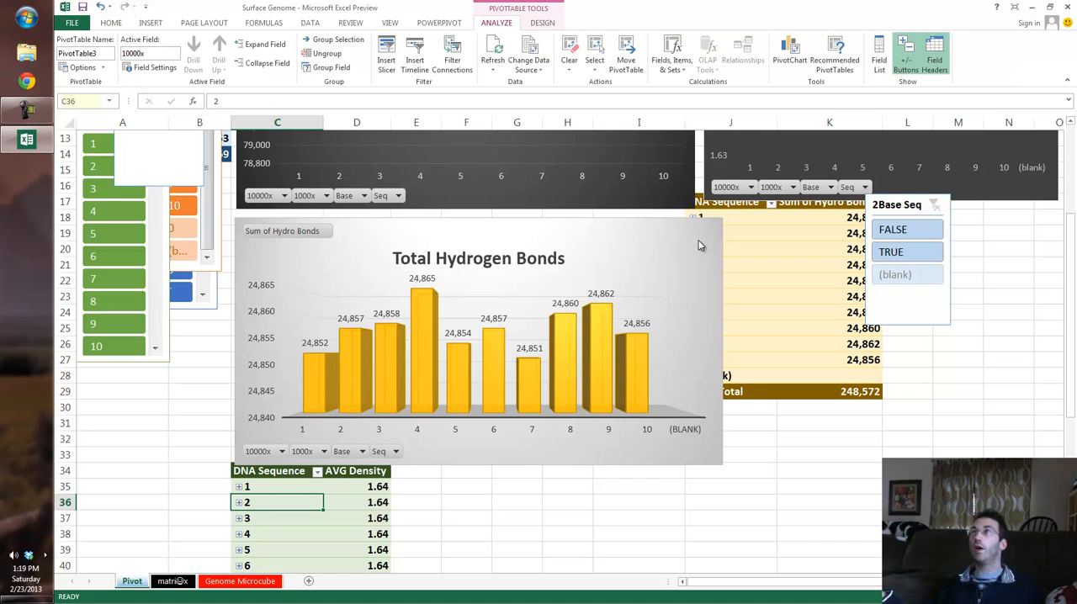
click(386, 55)
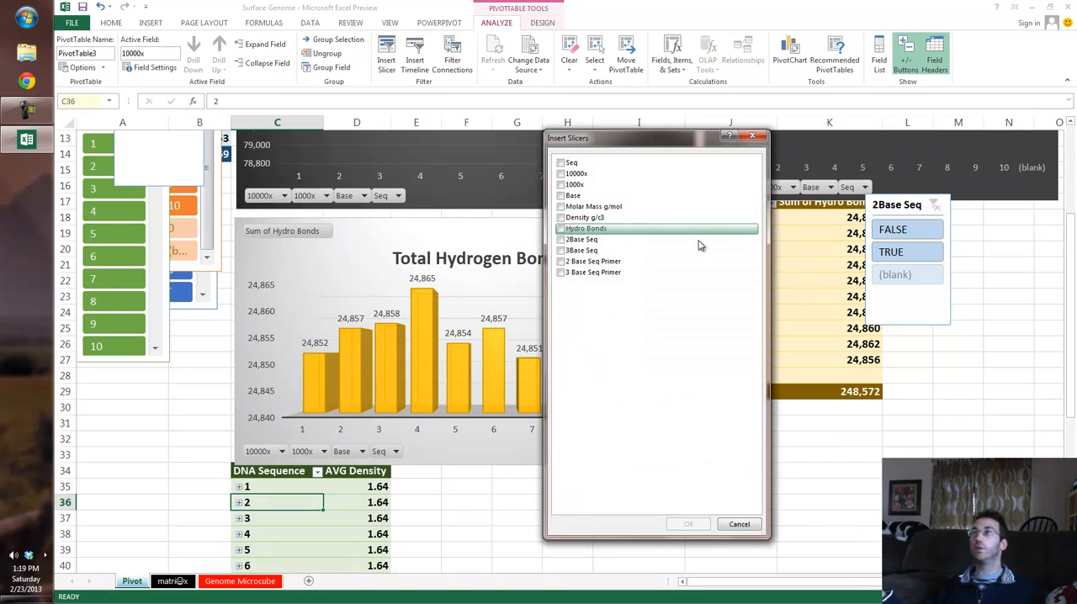
click(698, 246)
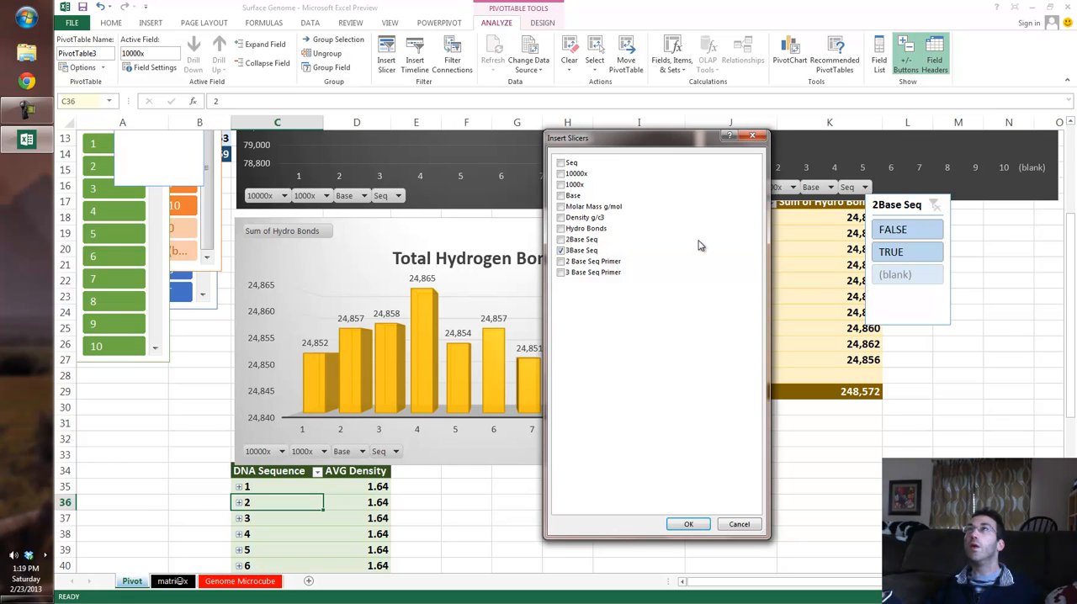
key(Return)
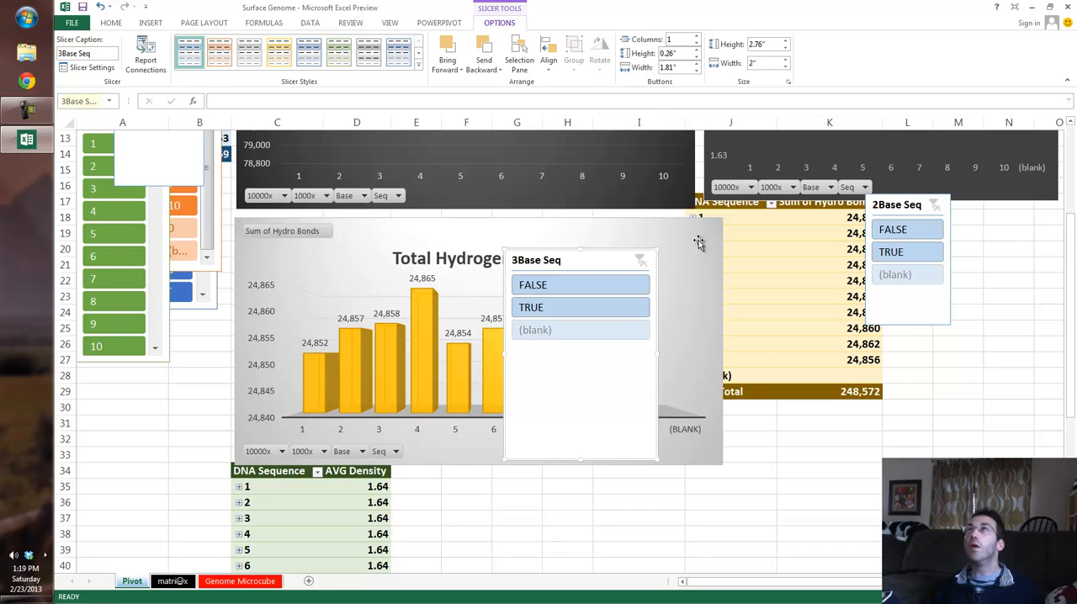
Step: Filter the AVG Density pivot to TRUE for 3Base Seq and place its slicer at the lower edge of the Average Density chart
drag(580, 261, 845, 330)
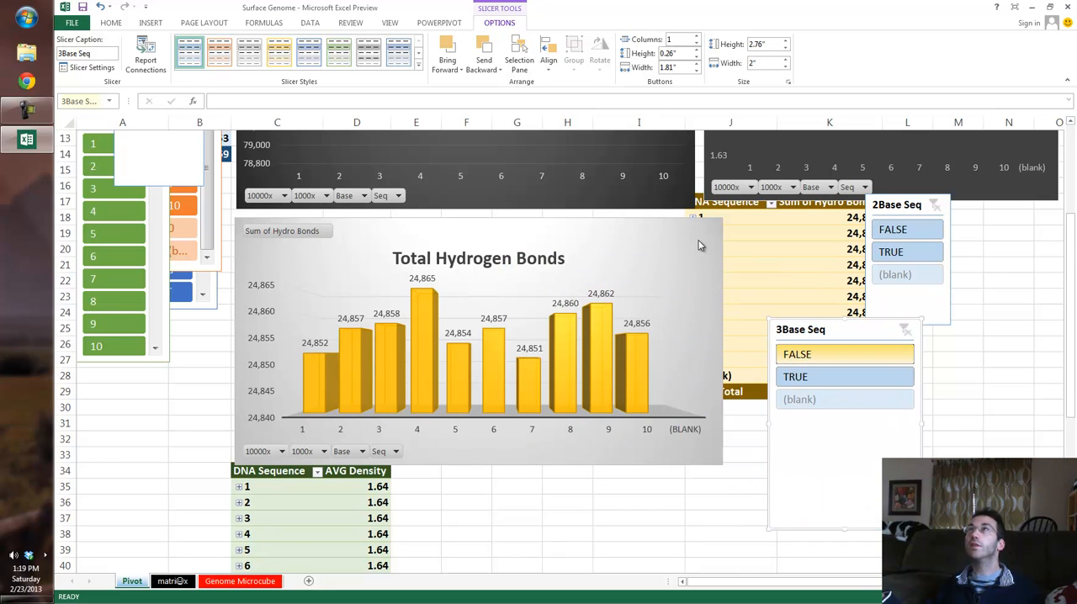
click(844, 376)
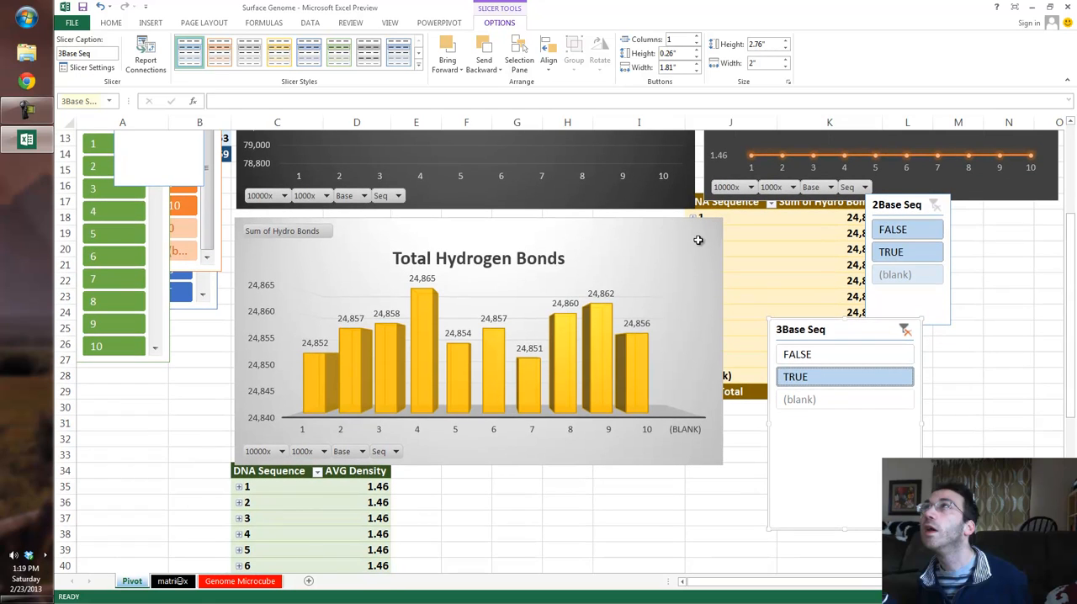
drag(837, 330, 806, 193)
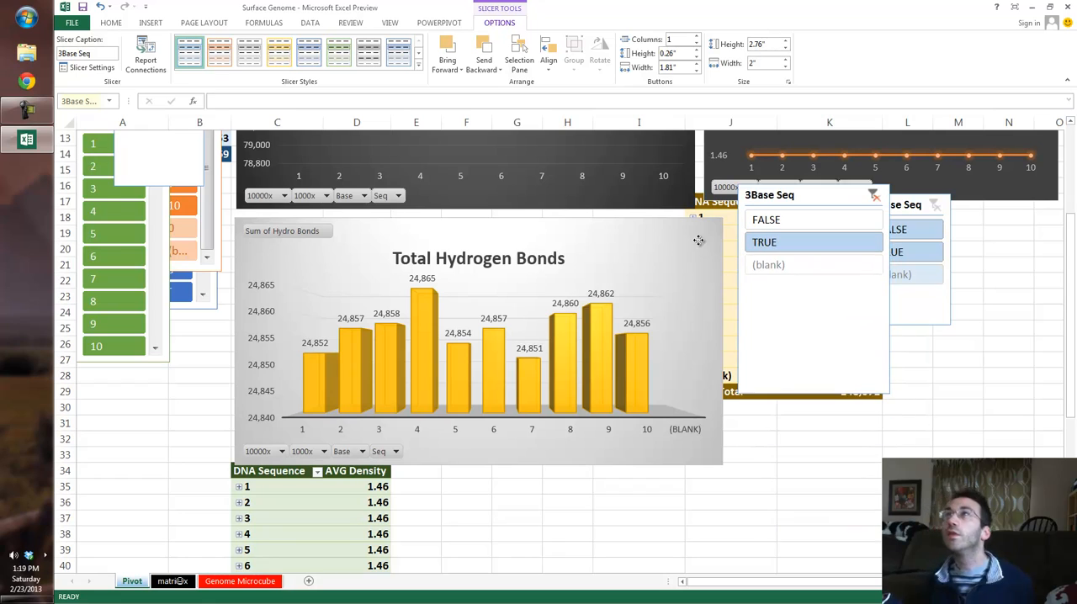
click(1009, 297)
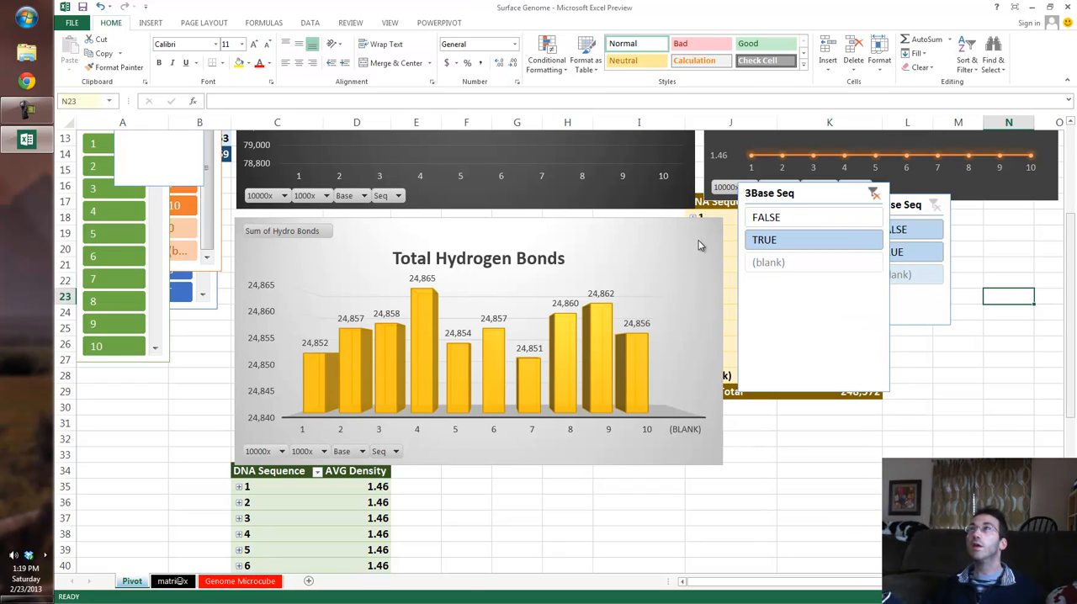
scroll(697, 245, up, 4)
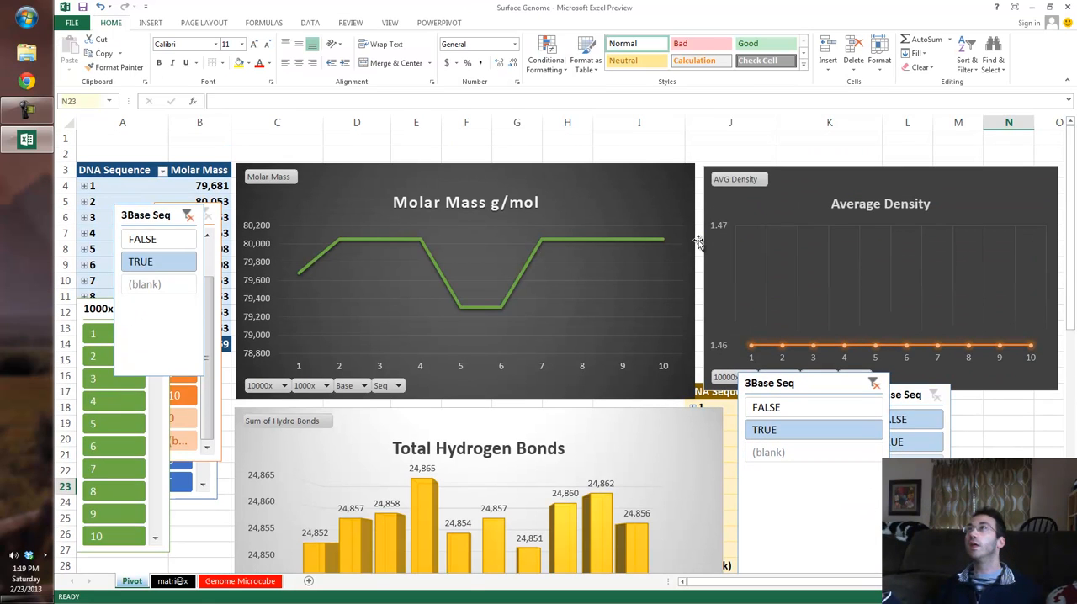
Step: Clear the AVG Density pivot's 3Base Seq filter and delete its slicer
click(874, 384)
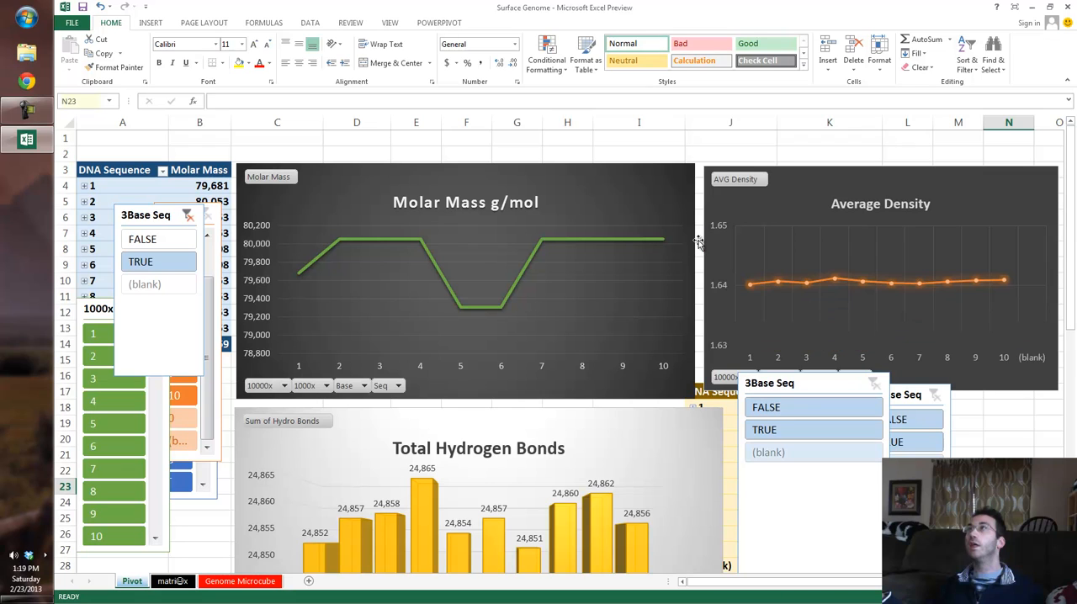
right_click(698, 242)
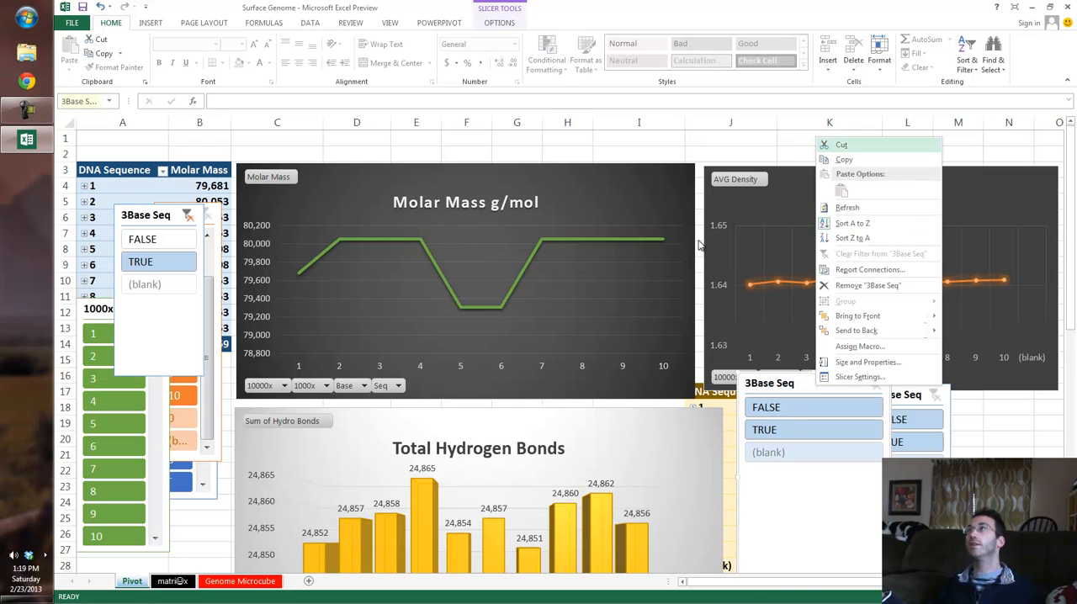
key(Escape)
key(Delete)
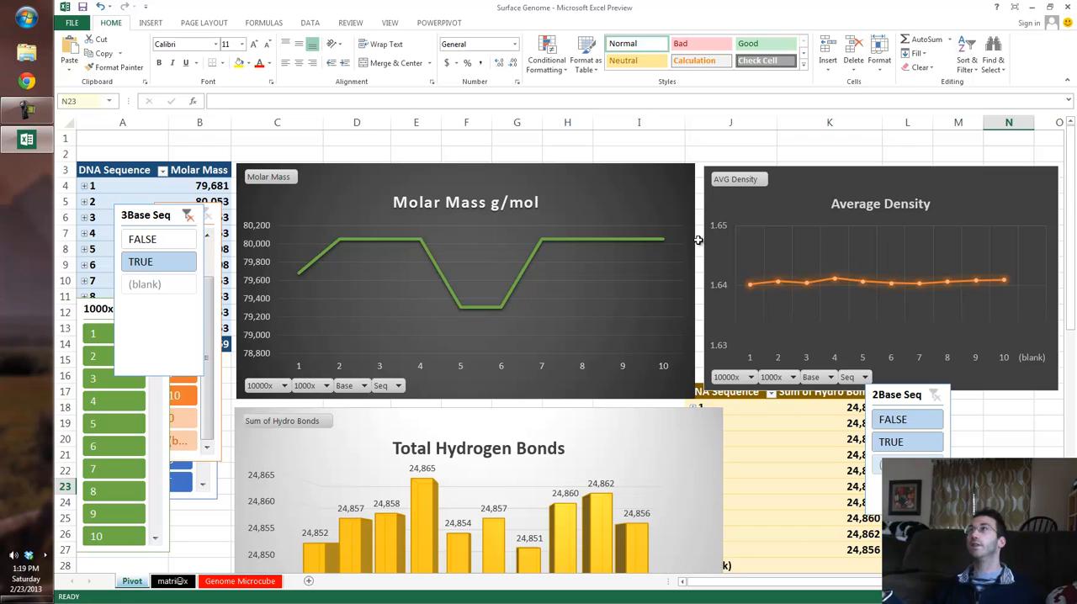
Step: Remove the 2Base Seq slicer from the lower edge of the Average Density chart
right_click(905, 393)
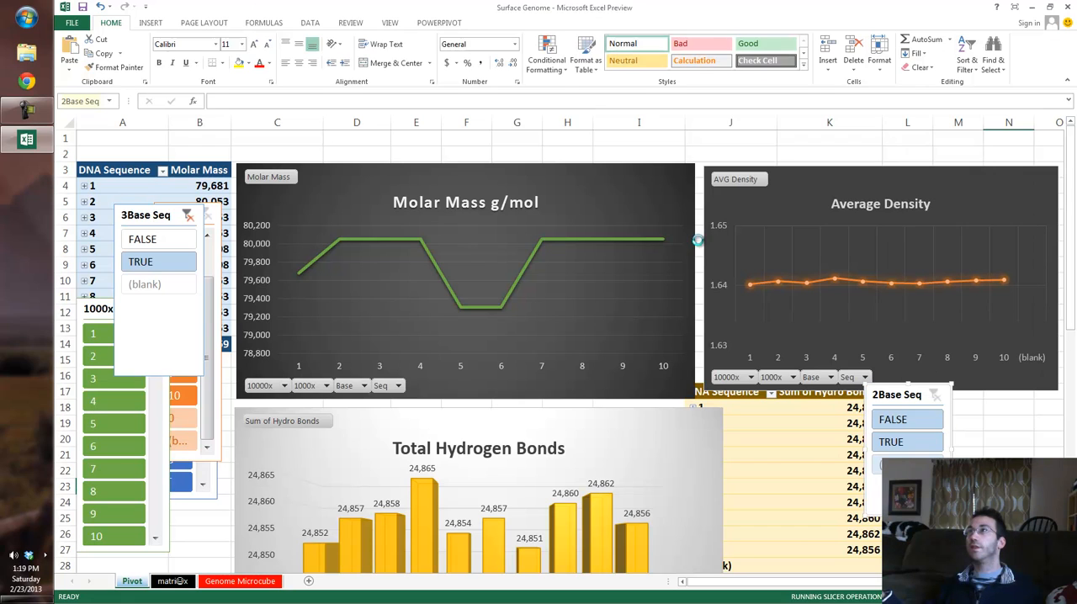
key(Escape)
key(Escape)
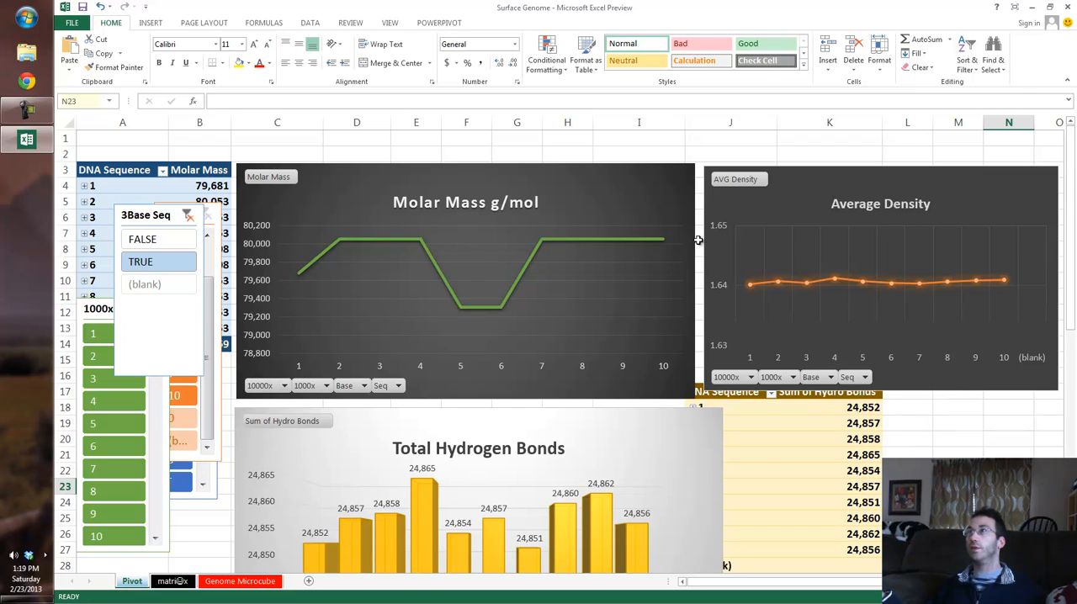
Step: Insert a 3Base Seq slicer for the Sum of Hydro Bonds pivot table
click(829, 503)
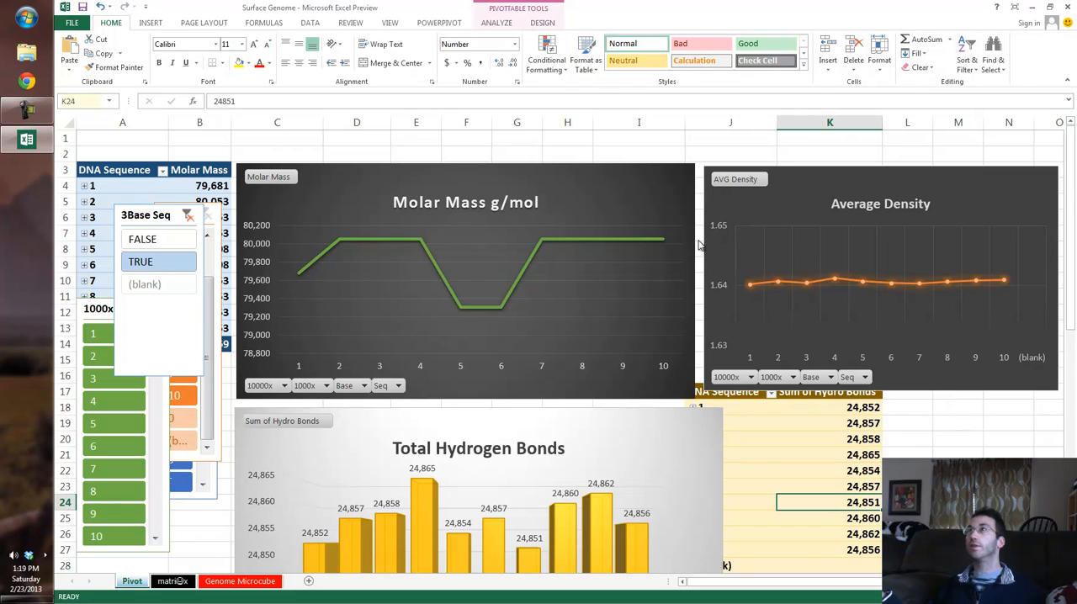
click(496, 22)
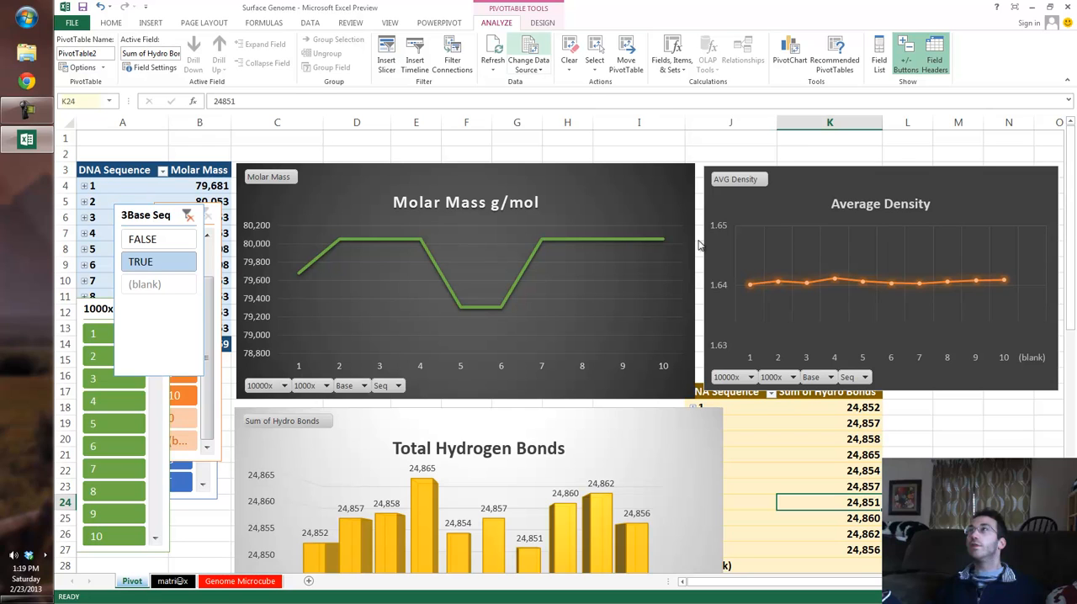
click(386, 54)
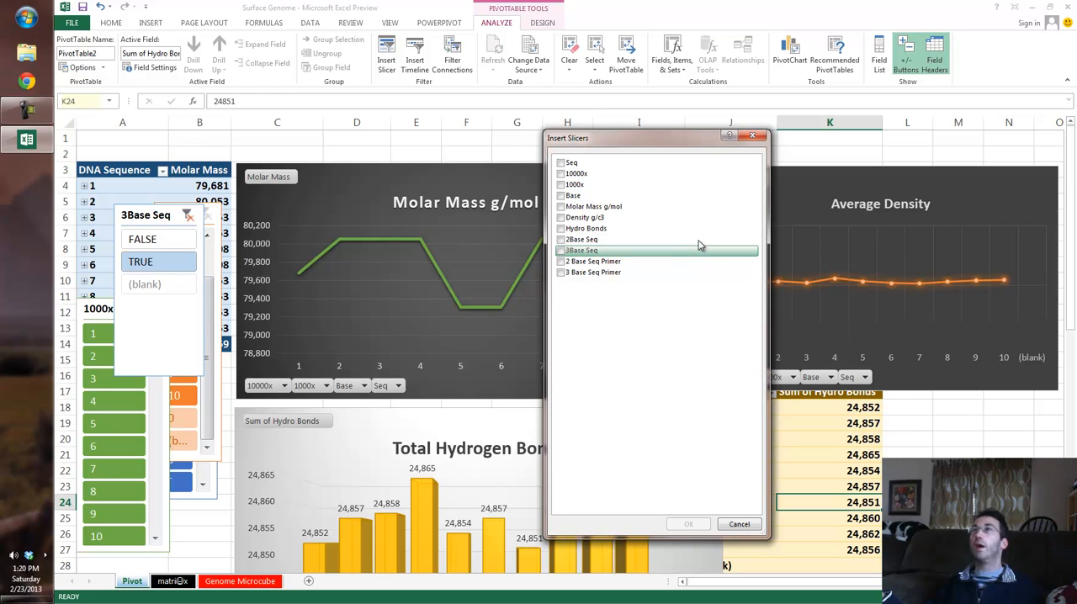
click(699, 245)
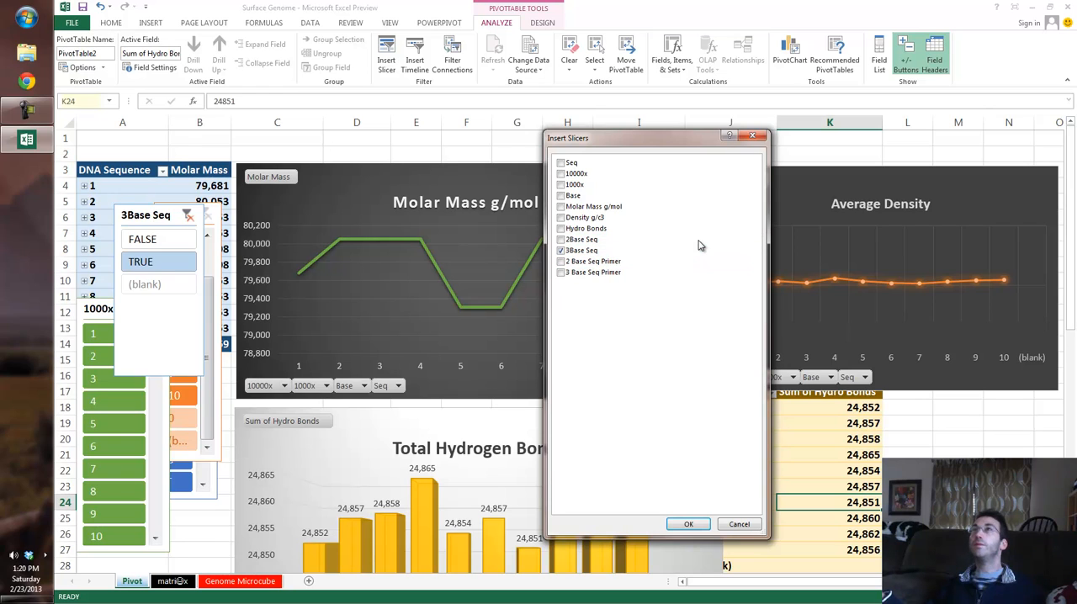
key(Return)
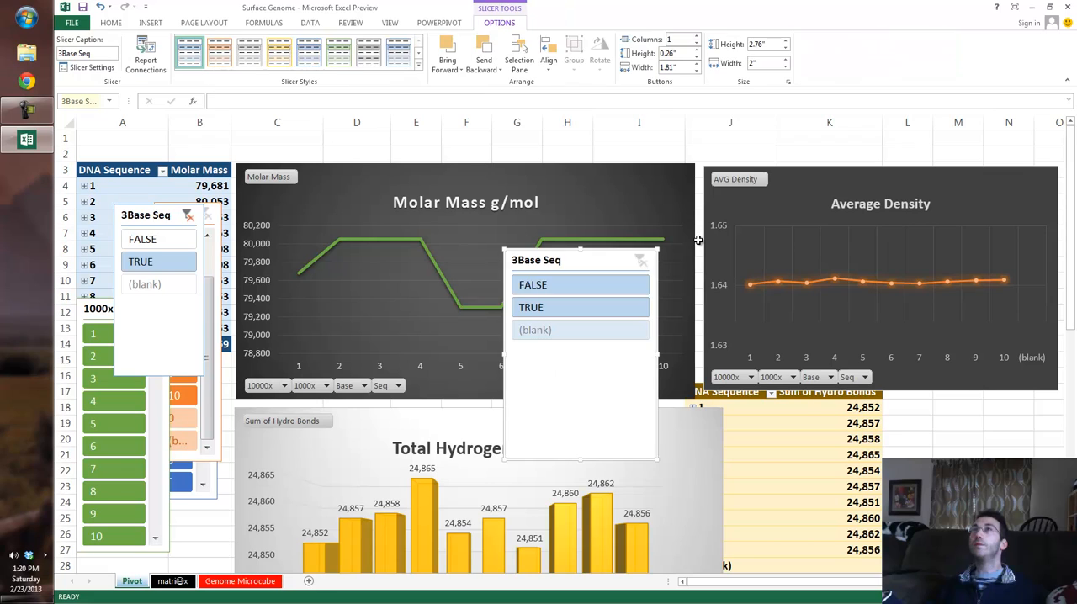
Step: Filter the hydrogen bonds pivot to TRUE for 3Base Seq and move its slicer onto the Average Density chart's lower part
click(581, 307)
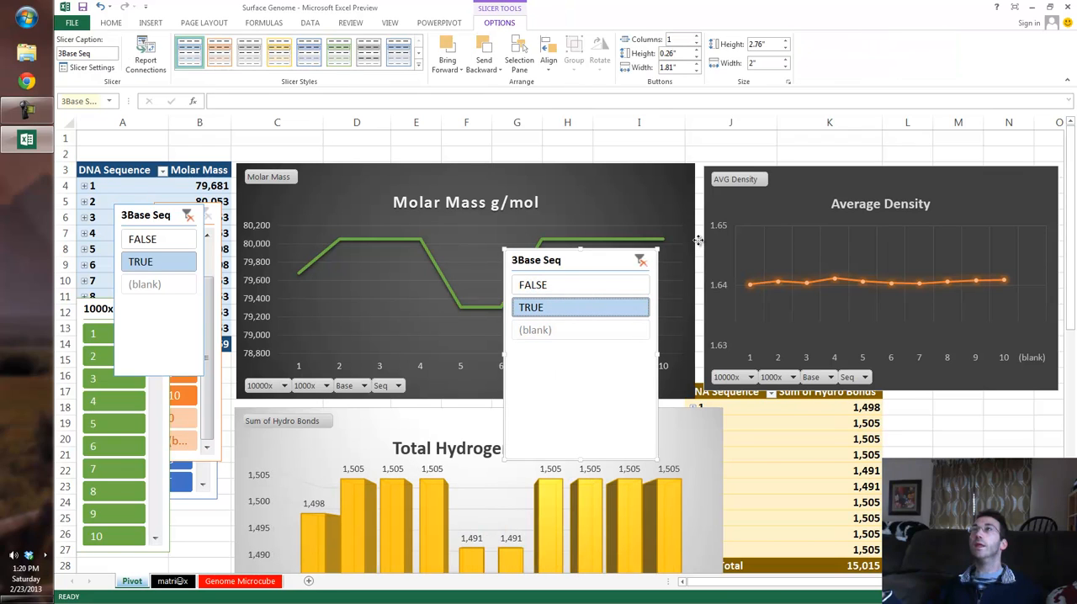
drag(580, 395, 911, 436)
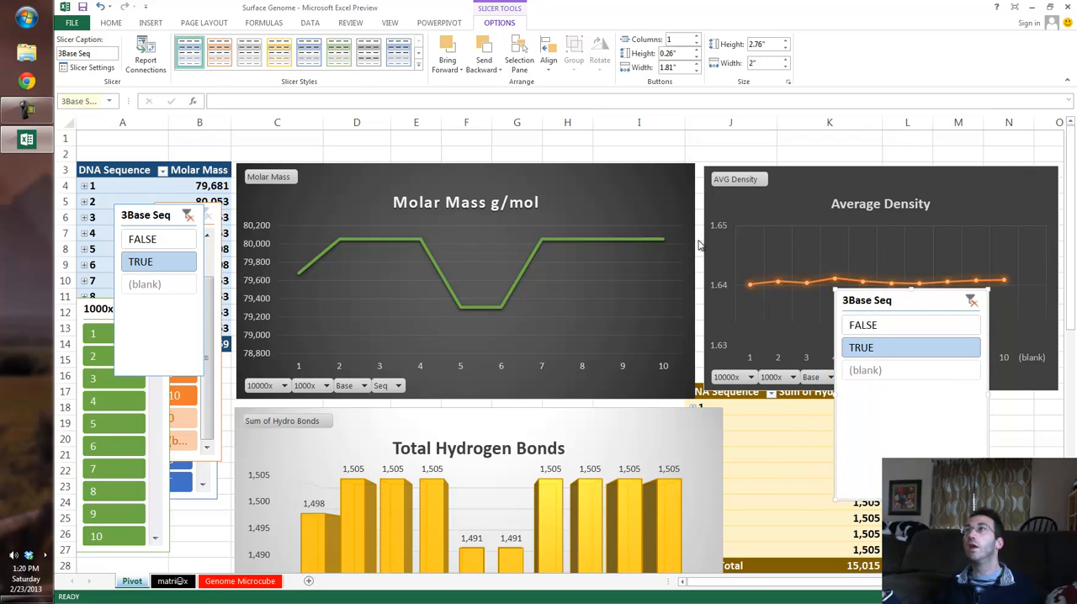
key(Escape)
Step: Compare the filtered Total Hydrogen Bonds chart with the Molar Mass chart and check the chosen three-base sequence on the Genome Microcube sheet
scroll(698, 242, down, 3)
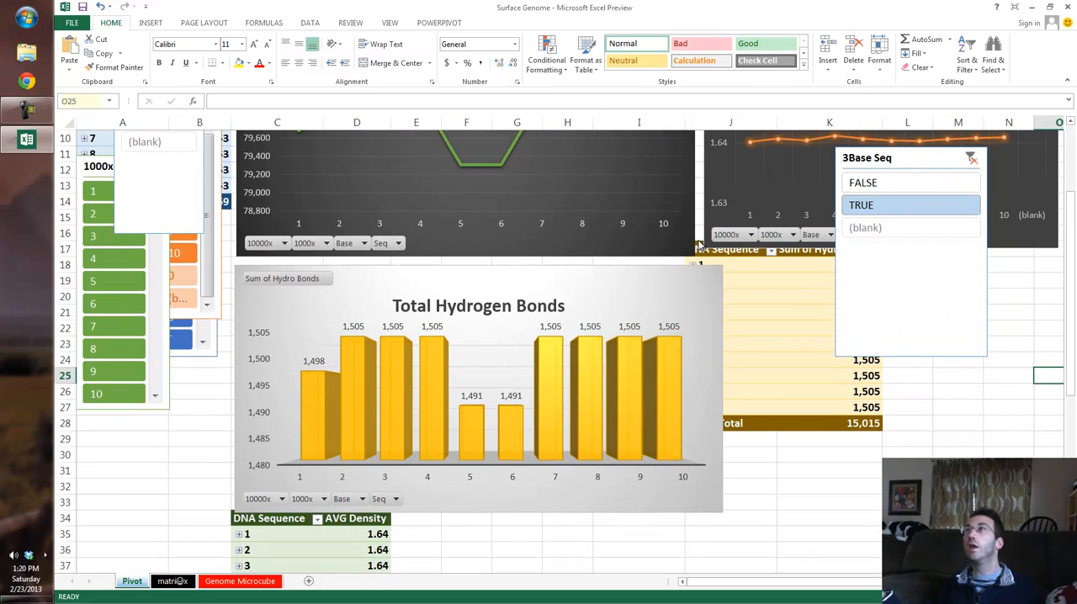
scroll(697, 242, up, 2)
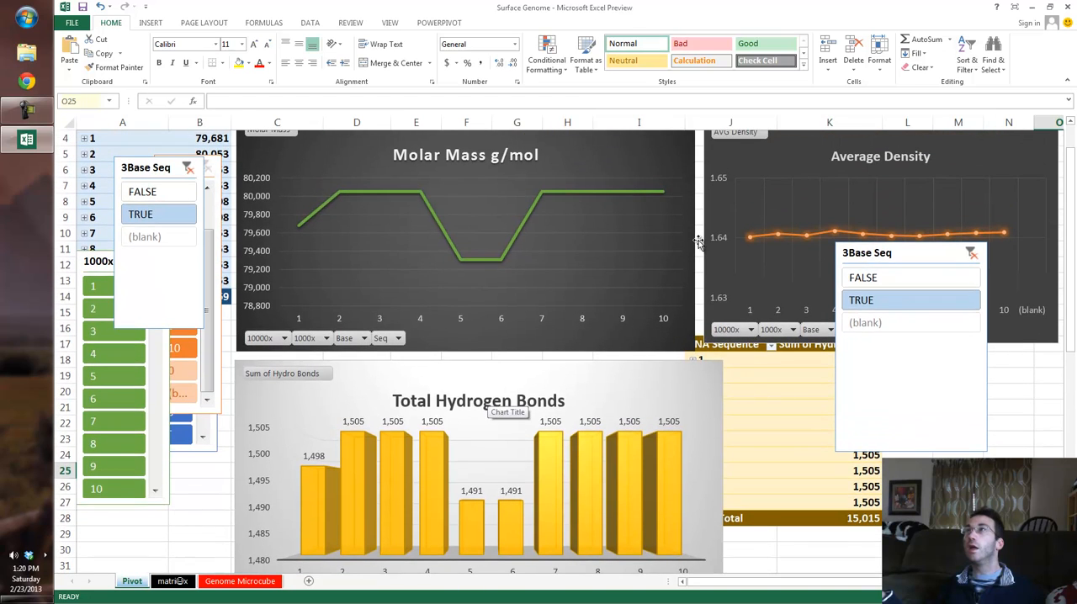
key(ctrl+Page_Down)
key(ctrl+Page_Down)
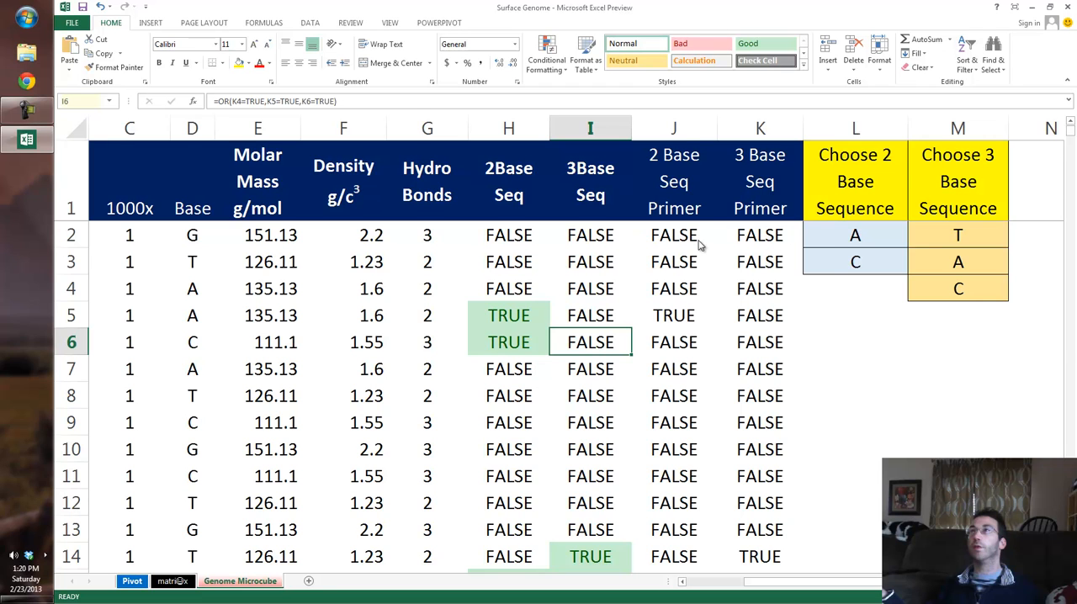
key(ctrl+Page_Up)
key(ctrl+Page_Up)
scroll(697, 242, down, 1)
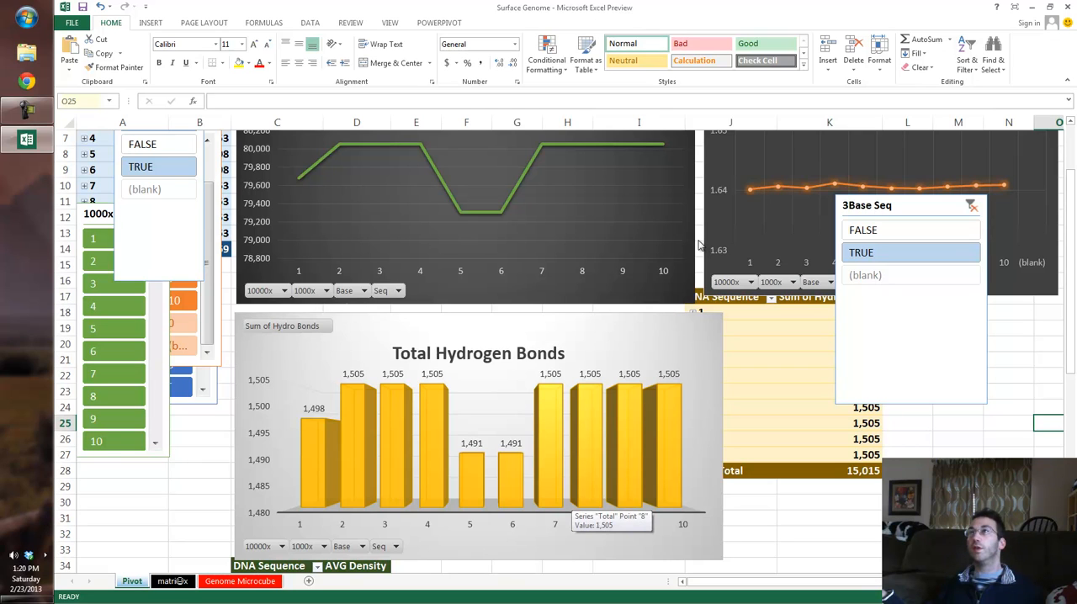
scroll(697, 244, up, 2)
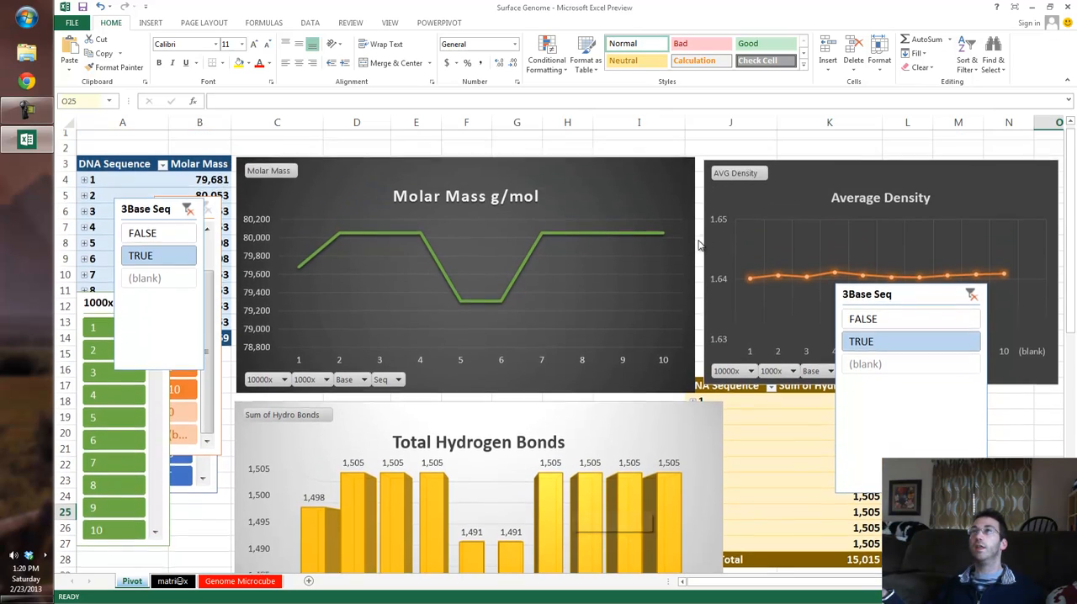
scroll(698, 243, down, 1)
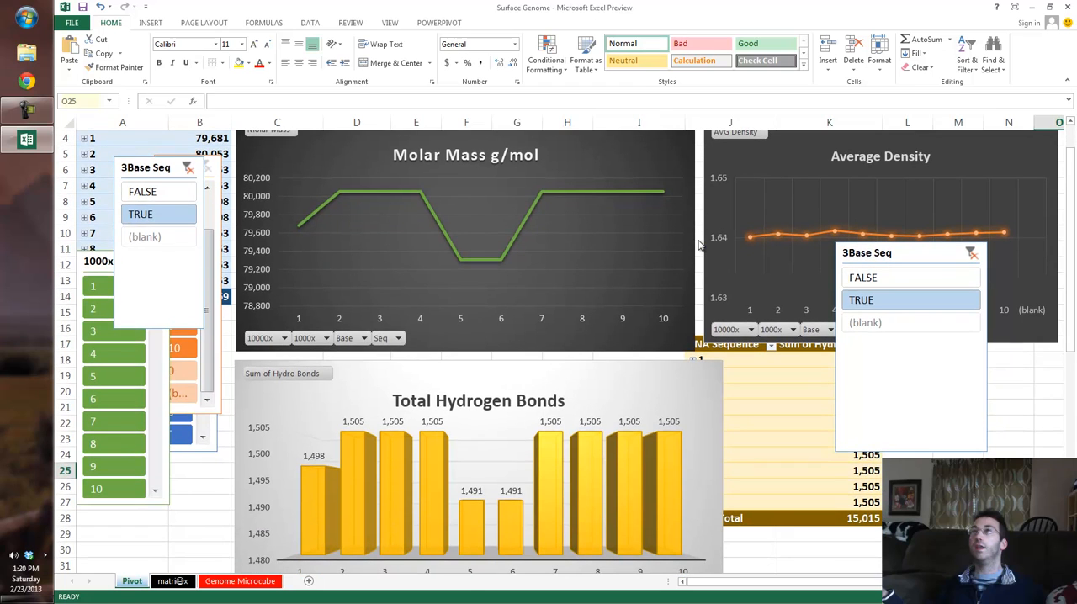
scroll(698, 242, up, 1)
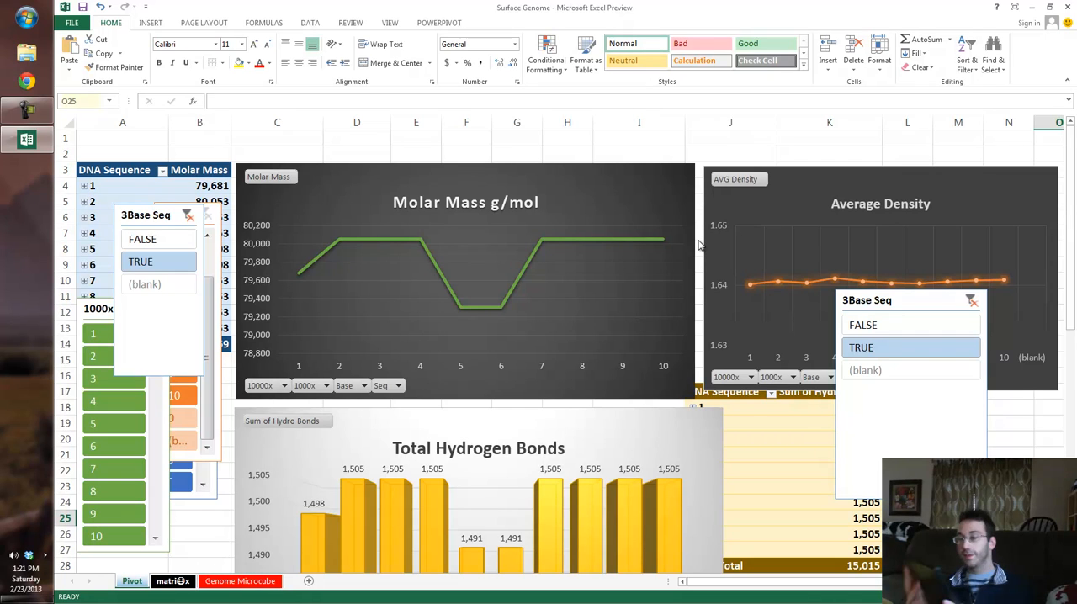
Step: Review the nucleobase names, formulas, molar masses and densities in the matrix sheet's table
key(ctrl+Page_Down)
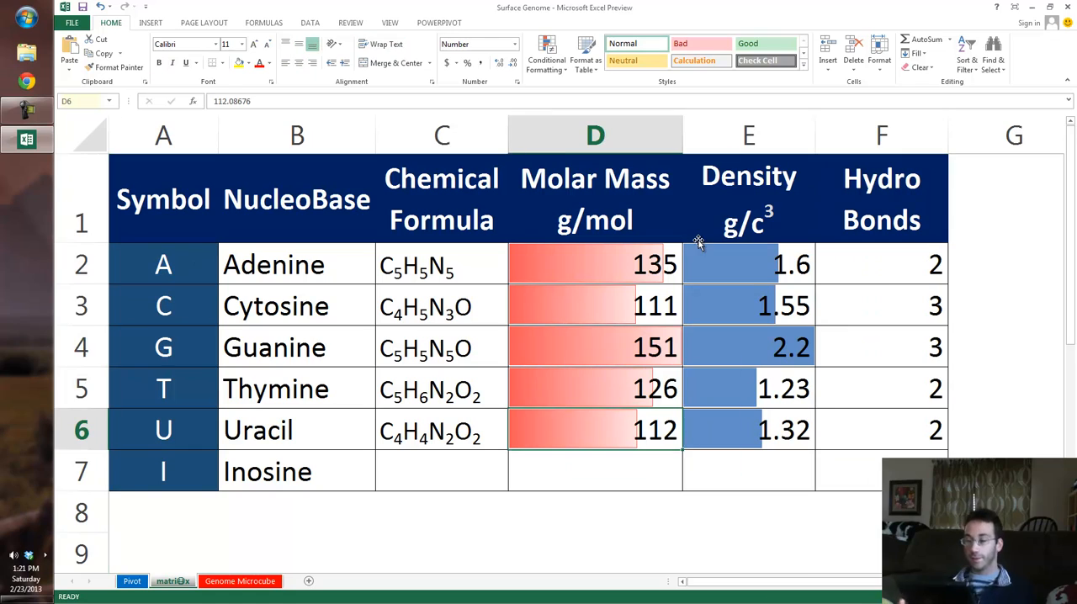
key(Left)
key(Left)
key(Left)
key(Up)
key(Up)
key(Up)
key(Right)
key(Down)
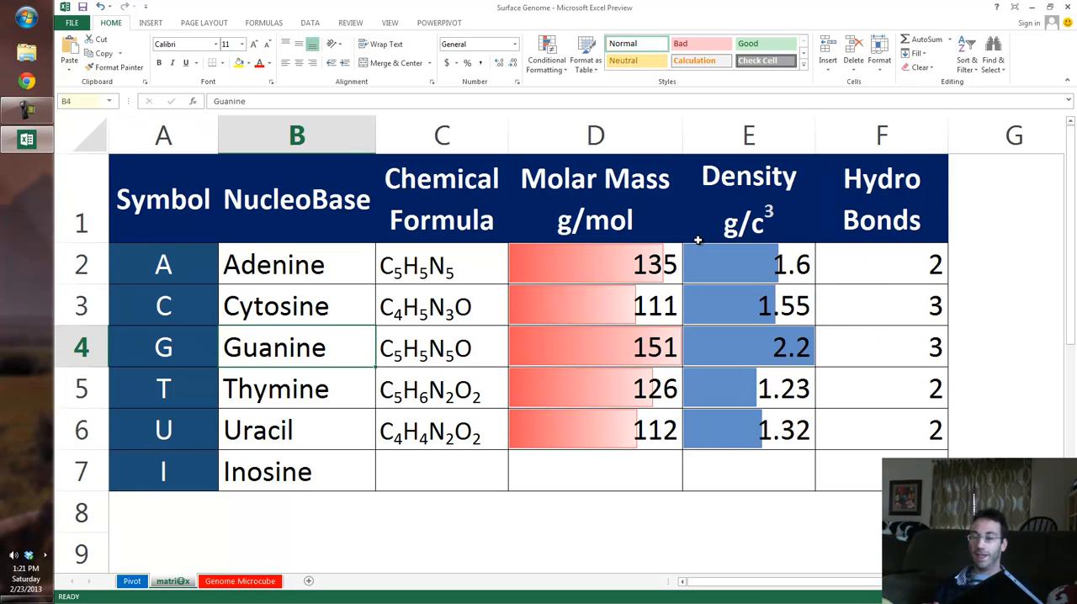
key(Right)
key(Up)
key(Right)
key(Right)
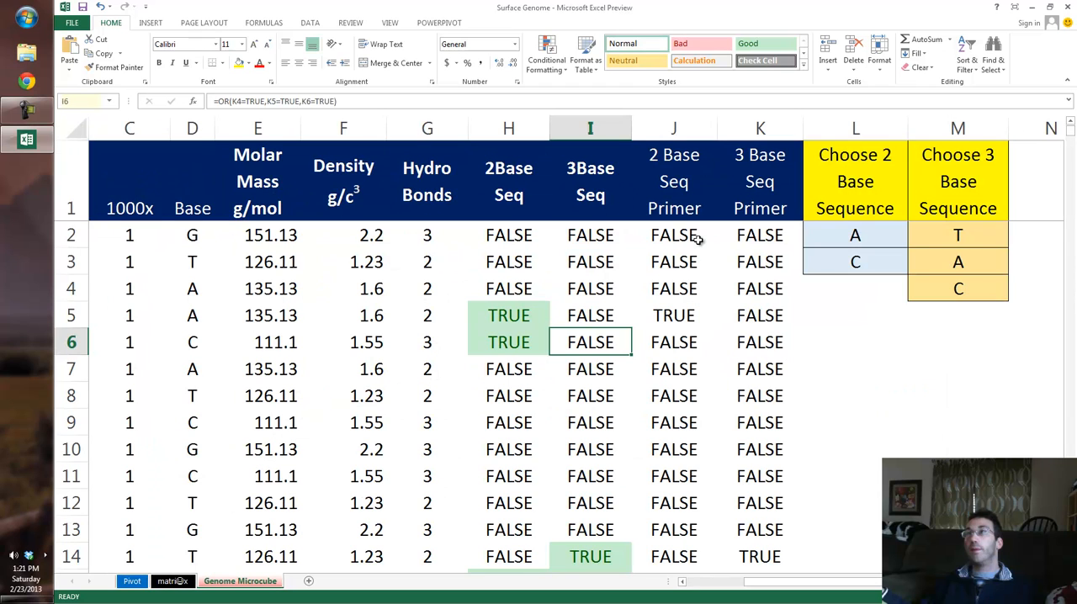
Step: Examine the 2Base and 3Base Seq columns and the sequence choice cells on the Genome Microcube sheet
key(Up)
key(Up)
key(Up)
key(Up)
key(Right)
key(Right)
key(Right)
key(Down)
key(Left)
key(Left)
key(Up)
key(Left)
key(Down)
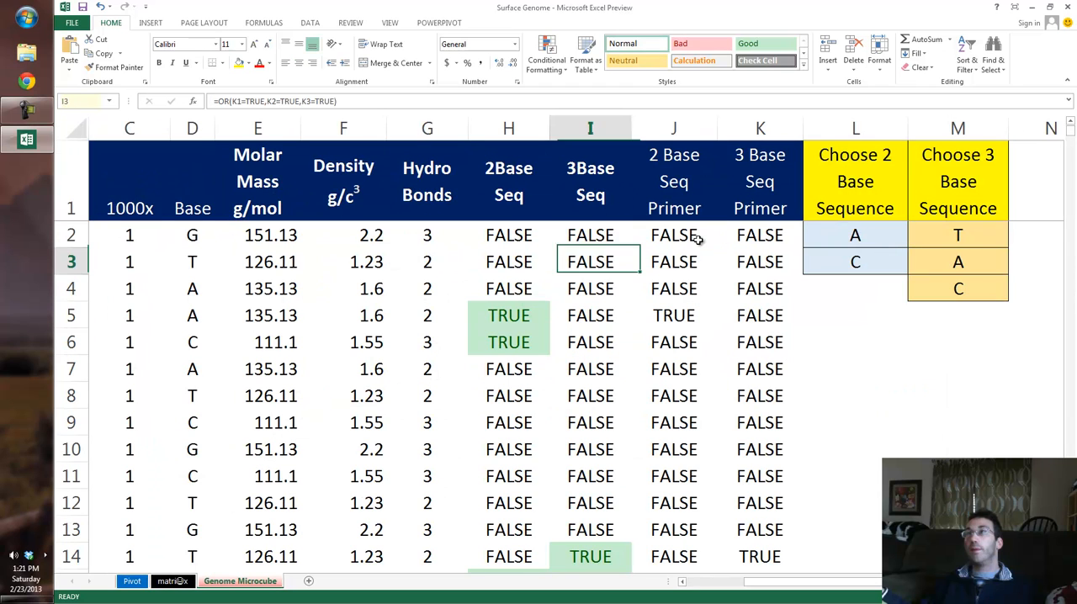
key(Left)
key(ctrl+Right)
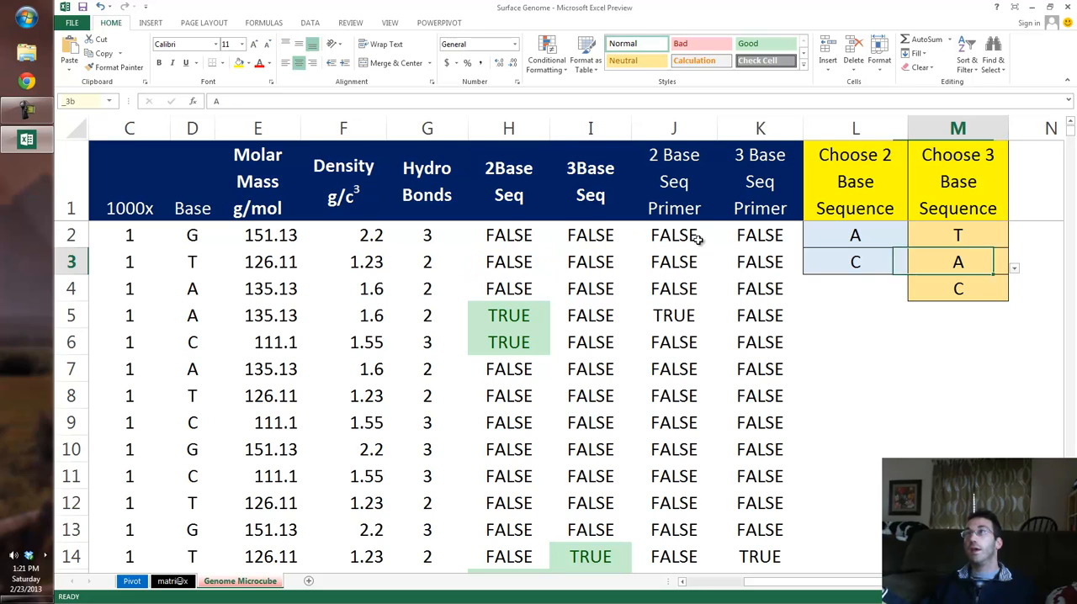
key(Down)
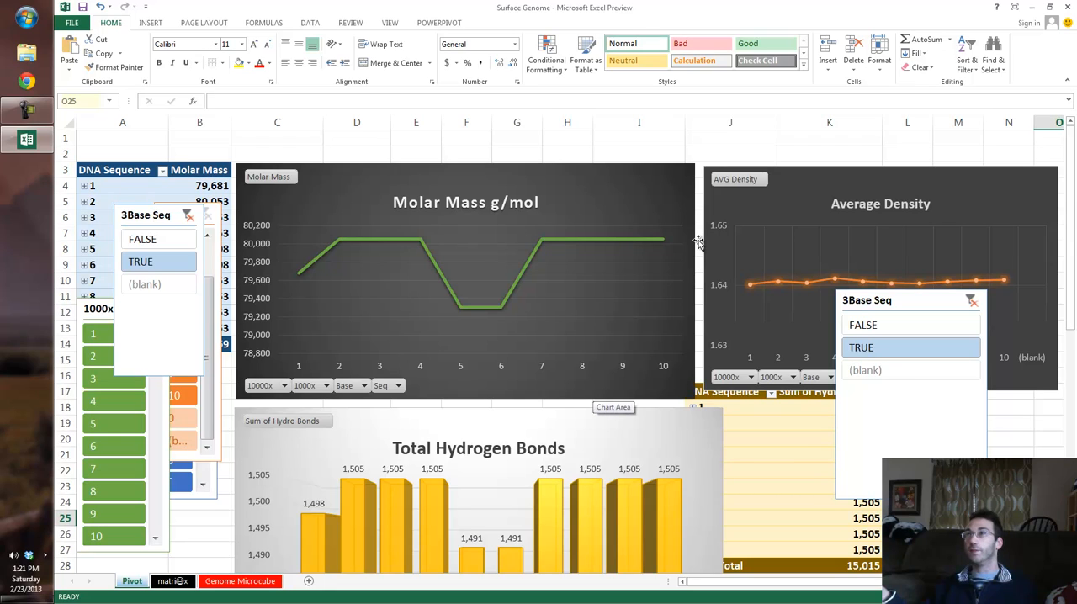
Step: Compare the Molar Mass, Density and Hydro Bonds columns of the nucleobases on the matrix sheet
key(ctrl+Page_Down)
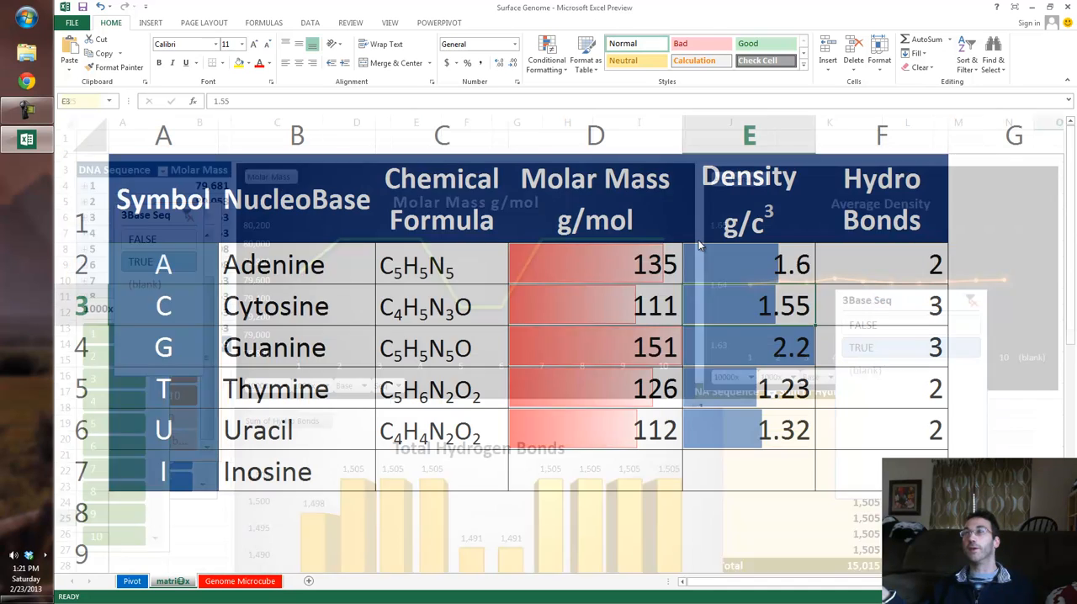
click(677, 238)
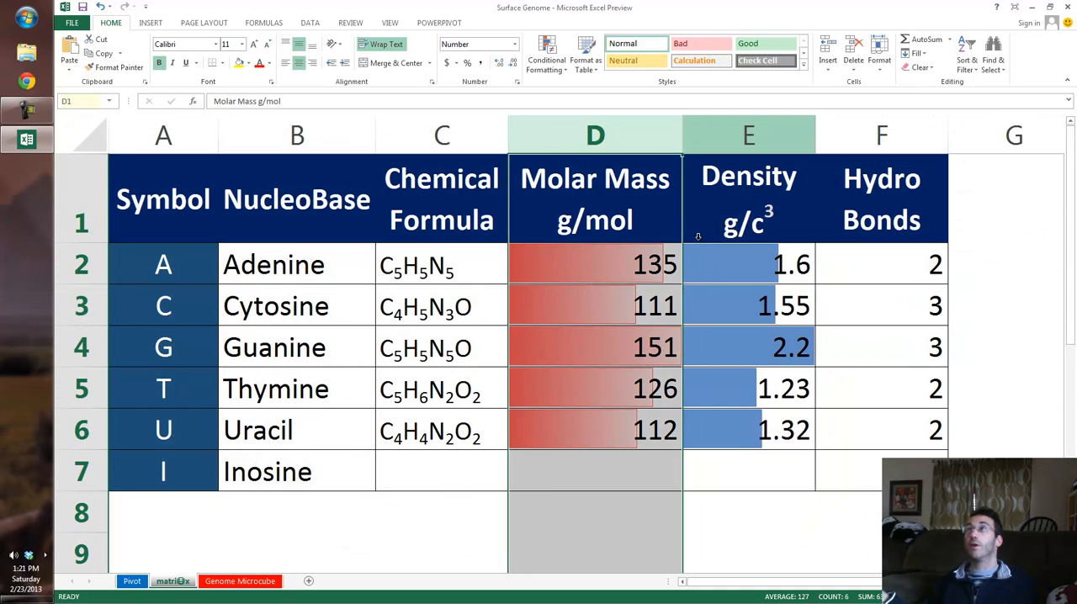
click(698, 236)
click(882, 136)
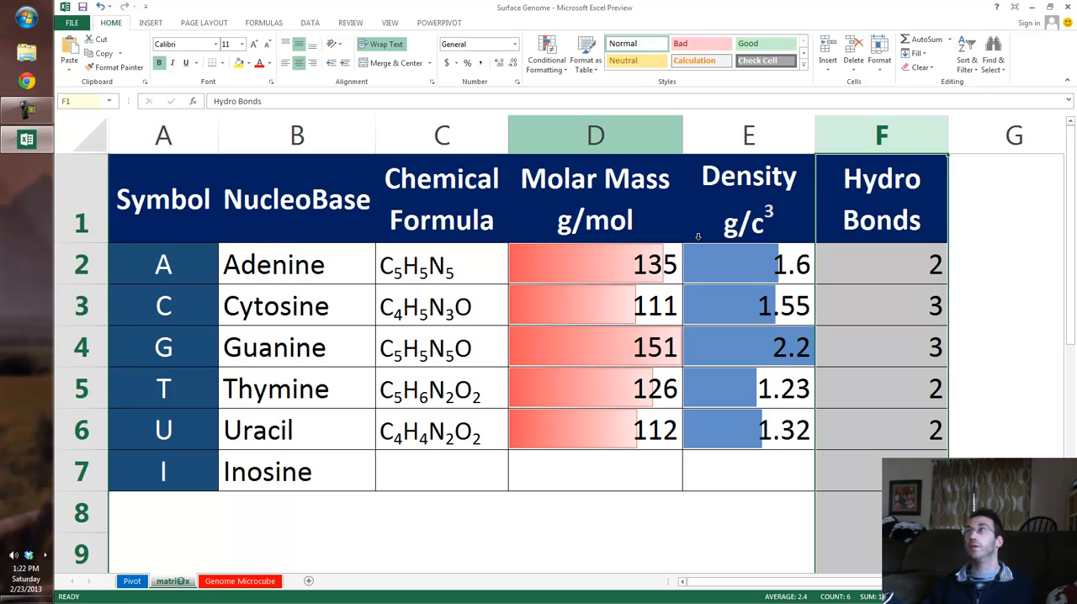
click(595, 136)
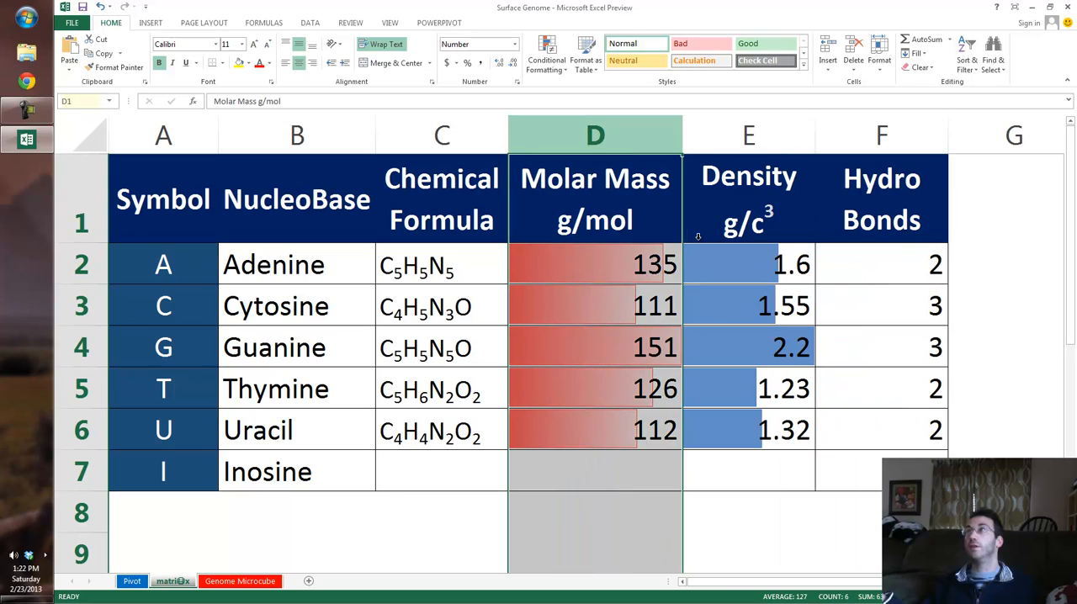
click(749, 135)
click(881, 135)
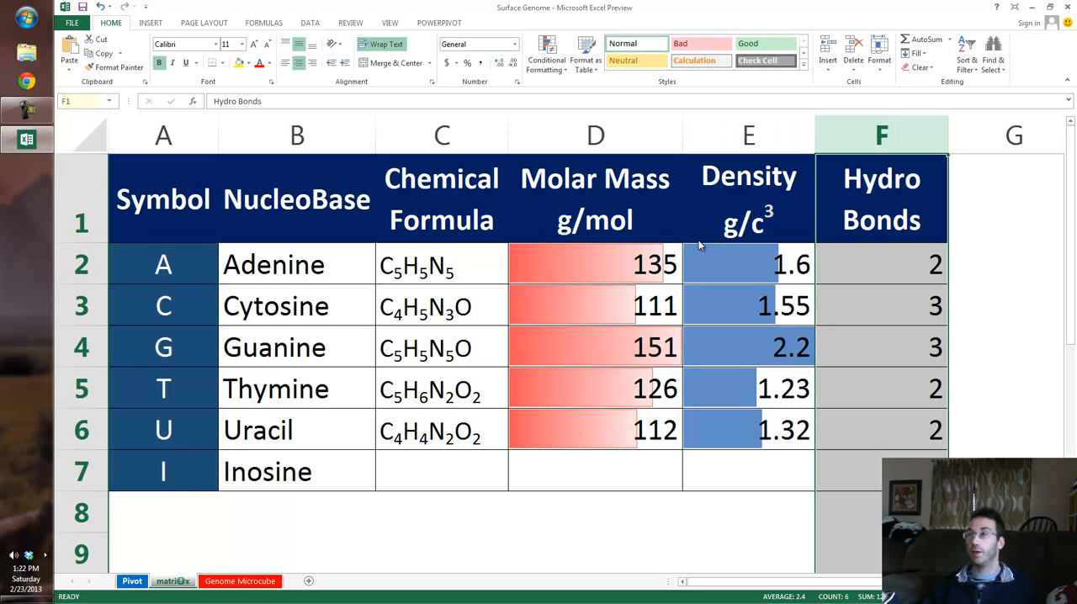
Step: Return to the Pivot sheet and zoom out to view the molar mass, density and hydrogen bonds charts together
key(ctrl+Page_Up)
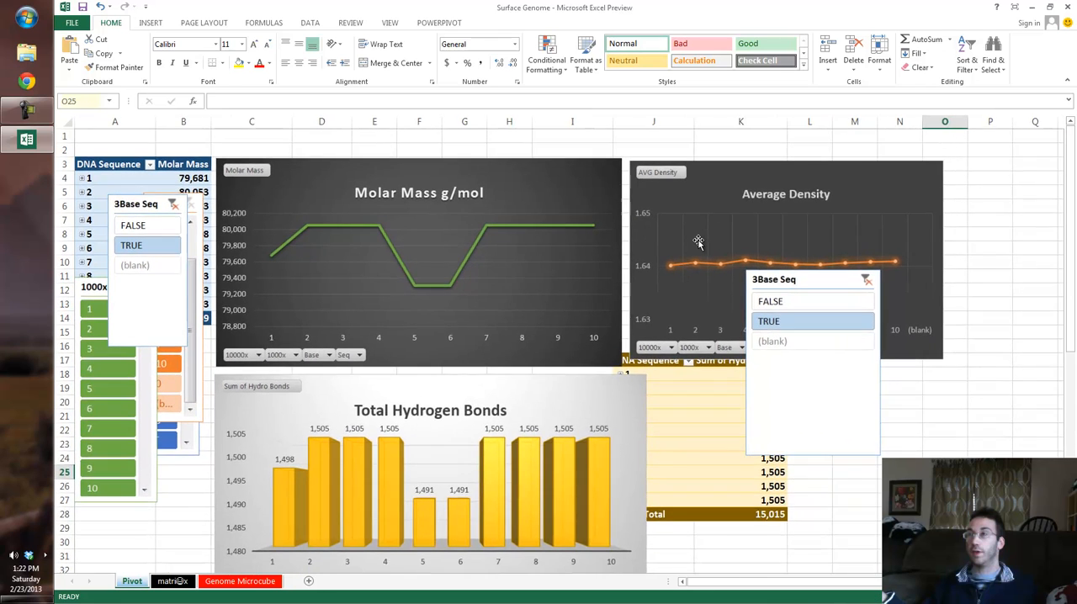
scroll(698, 241, down, 4)
scroll(698, 242, up, 4)
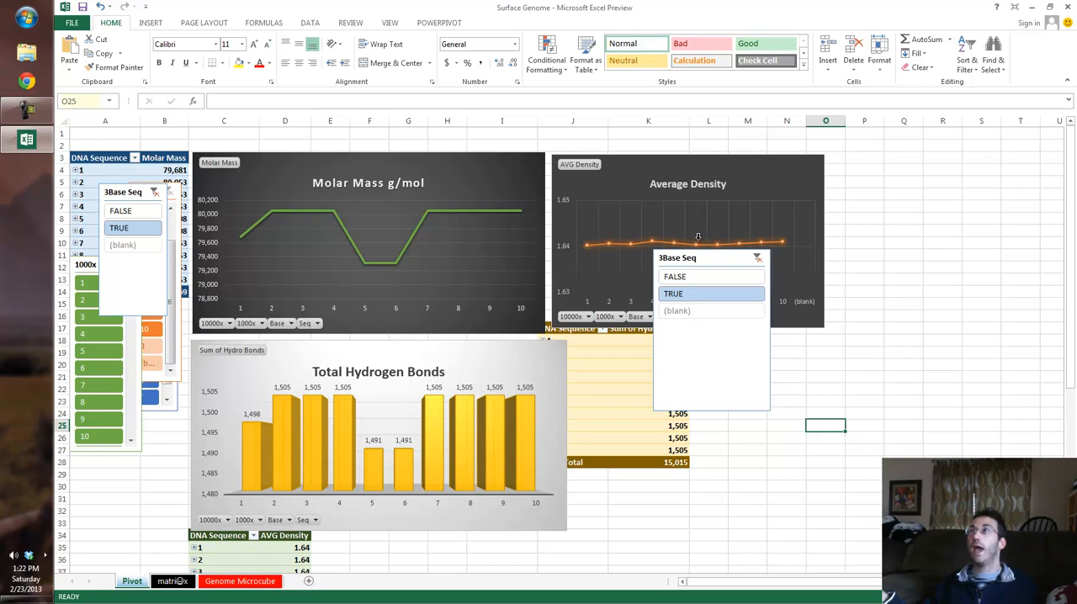
key(F10)
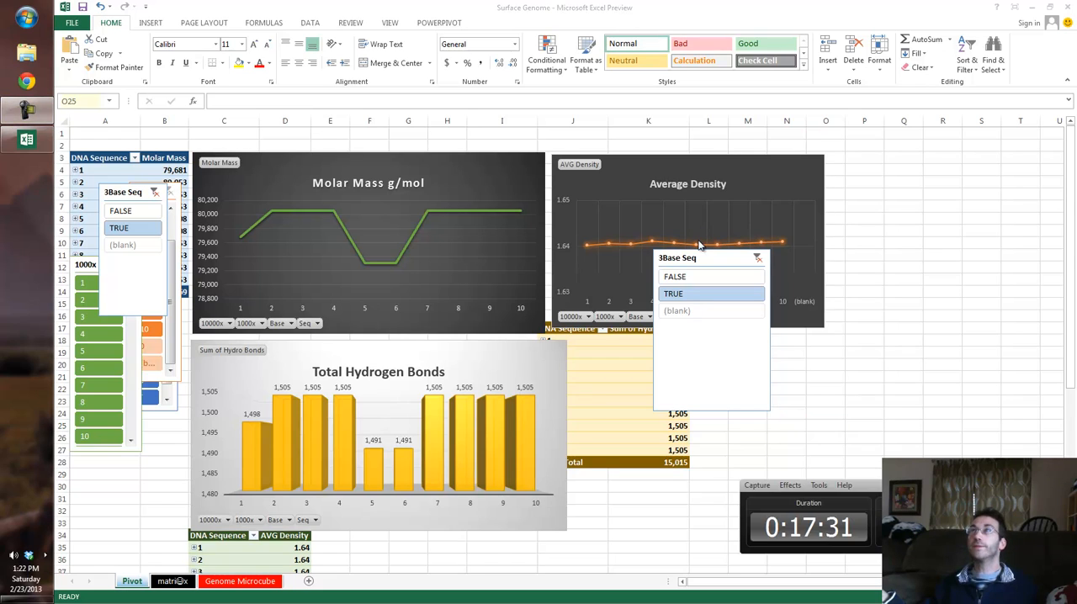